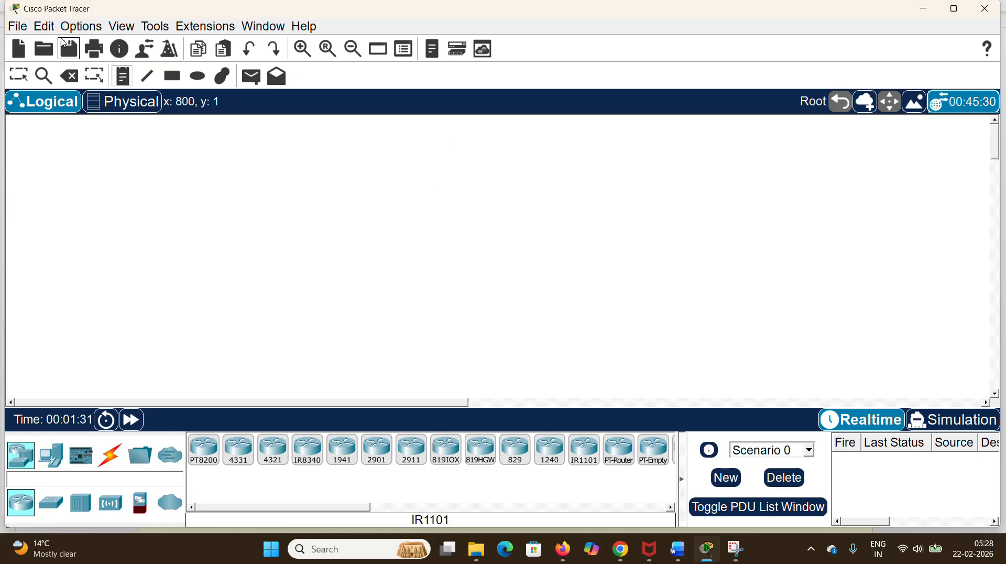
Step: Place a title note near the top centre of the empty workspace with the text "Static routing"
{"action": "left_click", "coordinate": [124, 76]}
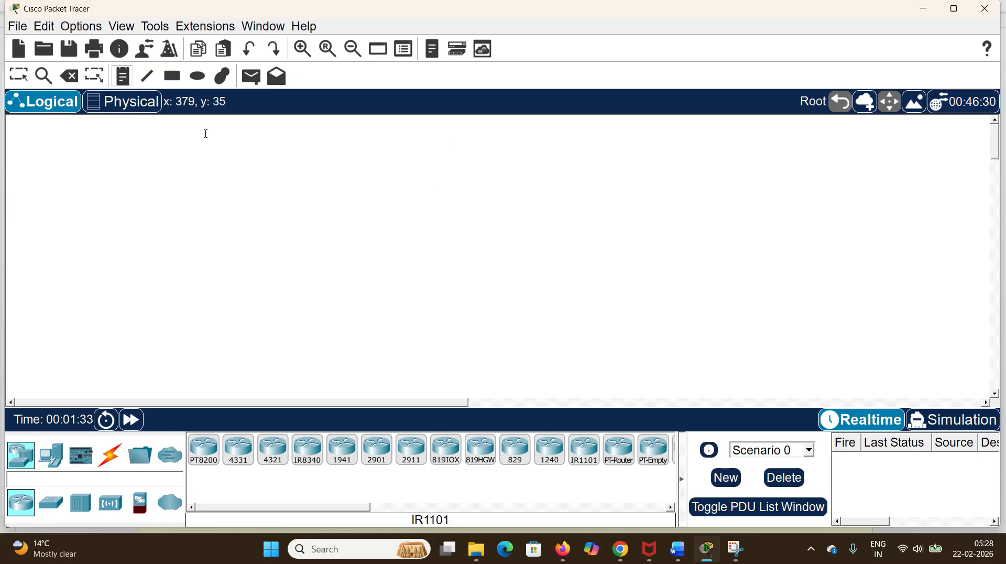
{"action": "left_click", "coordinate": [296, 128]}
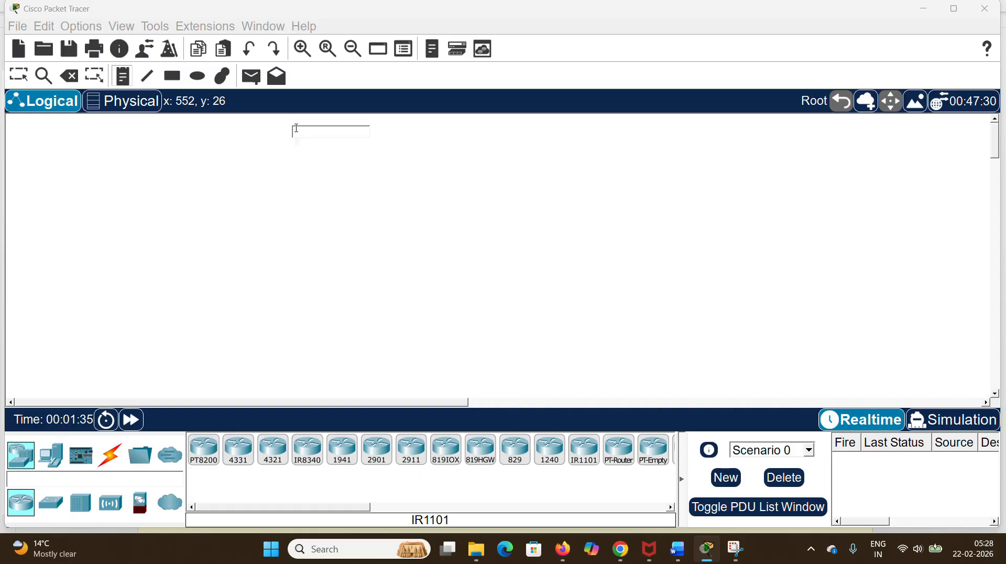
{"action": "type", "text": "S"}
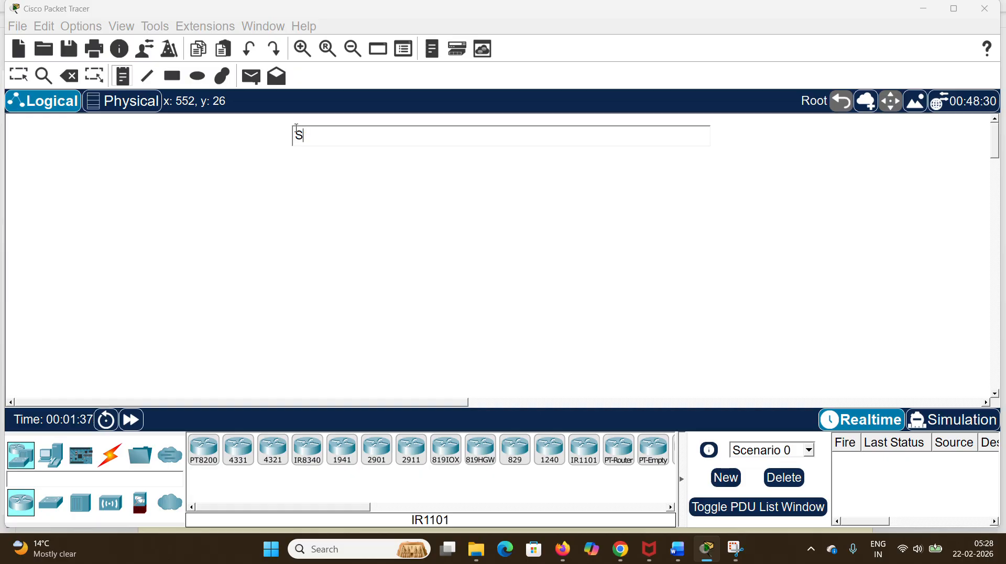
{"action": "type", "text": "tatic routing"}
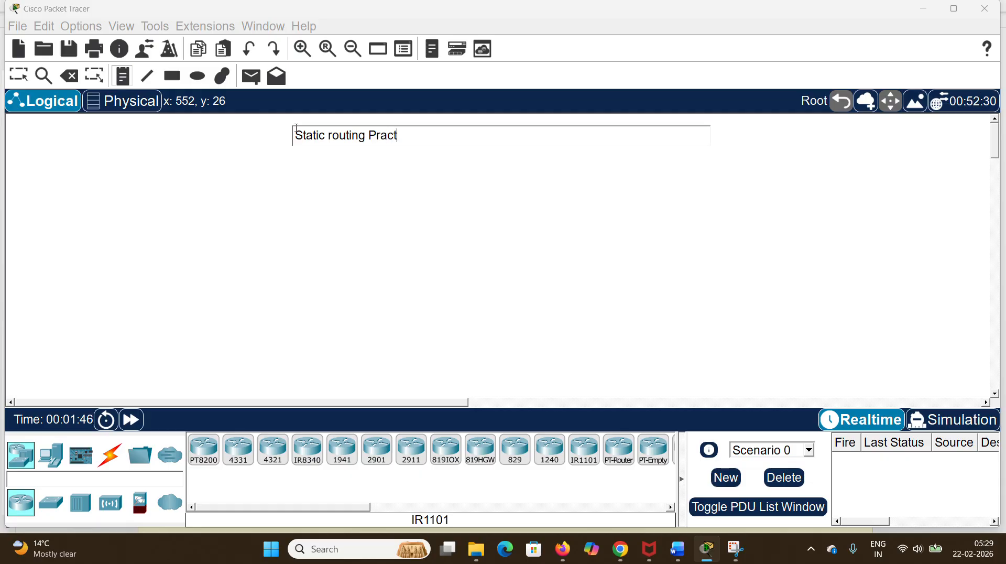
{"action": "type", "text": "Practica="}
{"action": "key", "text": "BackSpace"}
{"action": "key", "text": "BackSpace"}
{"action": "key", "text": "BackSpace"}
{"action": "key", "text": "BackSpace"}
{"action": "key", "text": "BackSpace"}
{"action": "key", "text": "BackSpace"}
{"action": "type", "text": "Exam"}
{"action": "key", "text": "BackSpace"}
{"action": "key", "text": "BackSpace"}
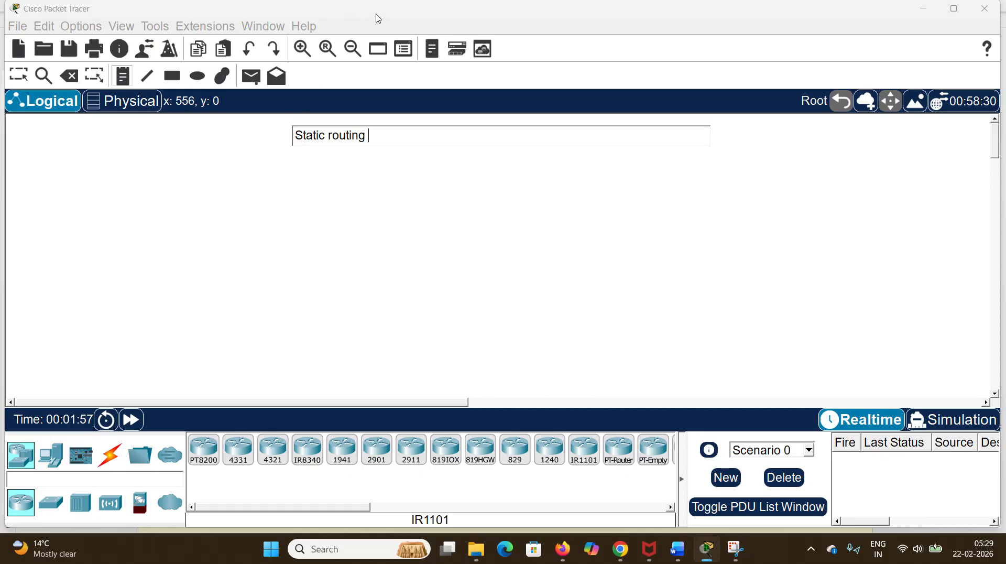
{"action": "left_click", "coordinate": [441, 31]}
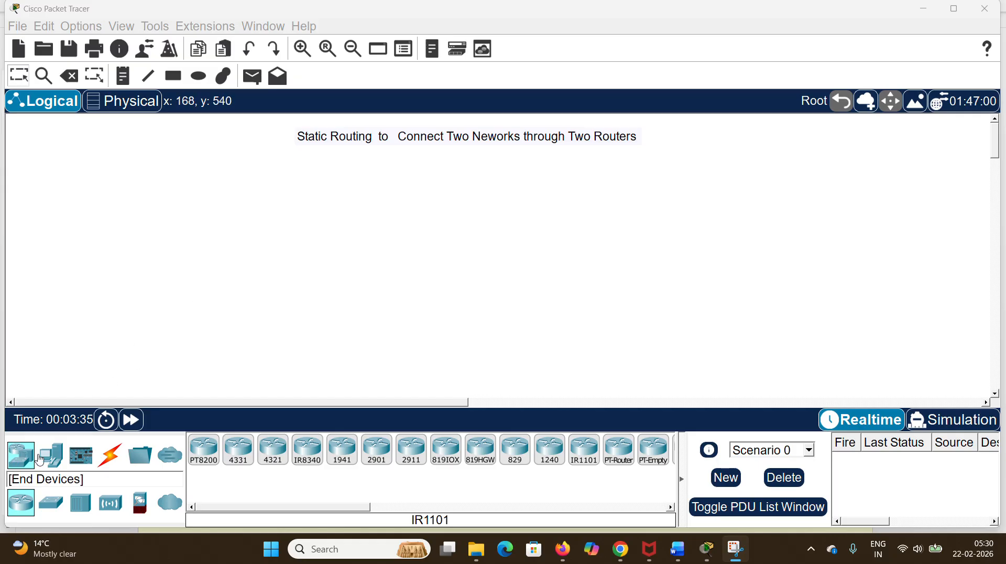
Step: Place two 2950-24 switches in the workspace, spaced well apart from each other below the title note
{"action": "left_click", "coordinate": [19, 458]}
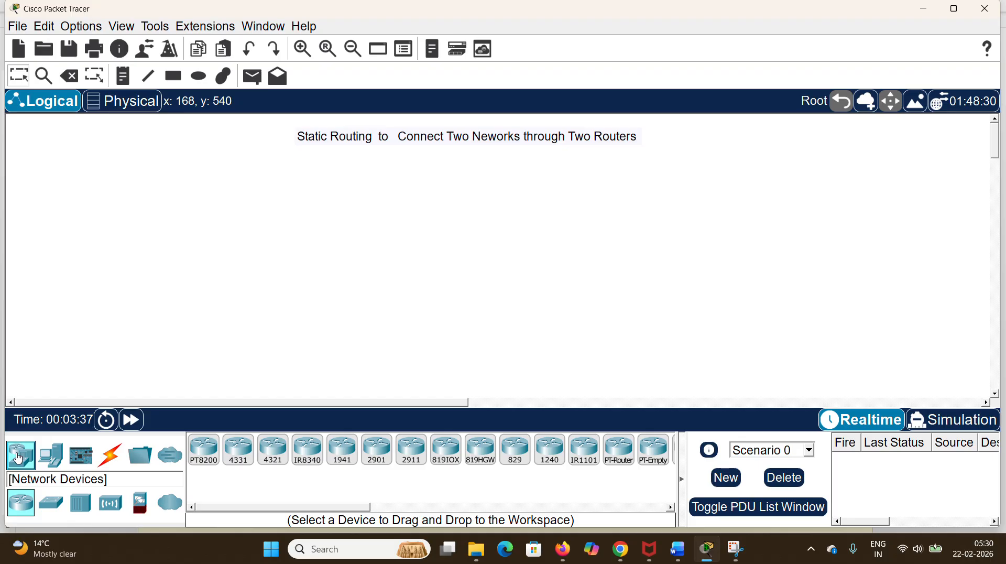
{"action": "left_click", "coordinate": [55, 506]}
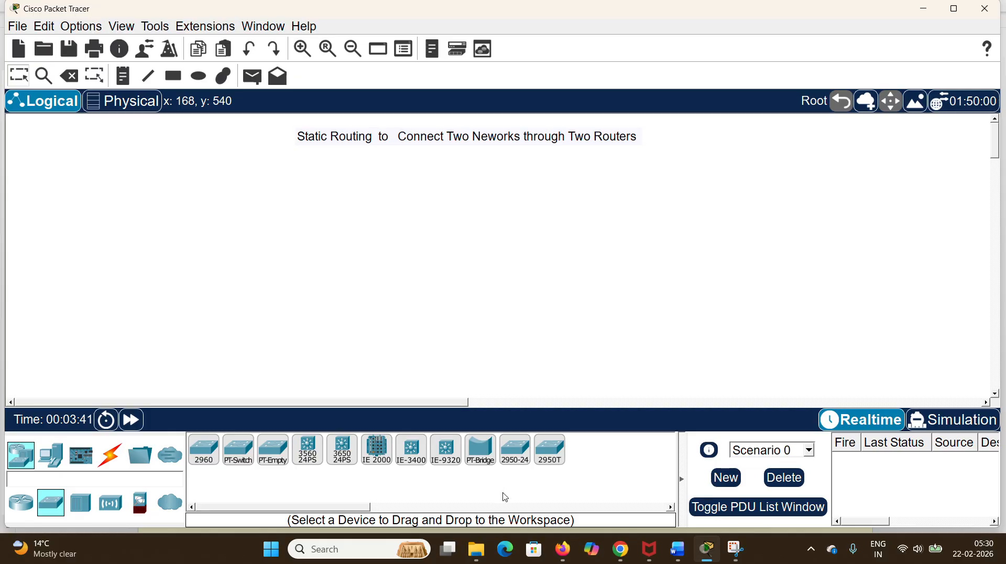
{"action": "left_click_drag", "start_coordinate": [514, 451], "coordinate": [515, 457]}
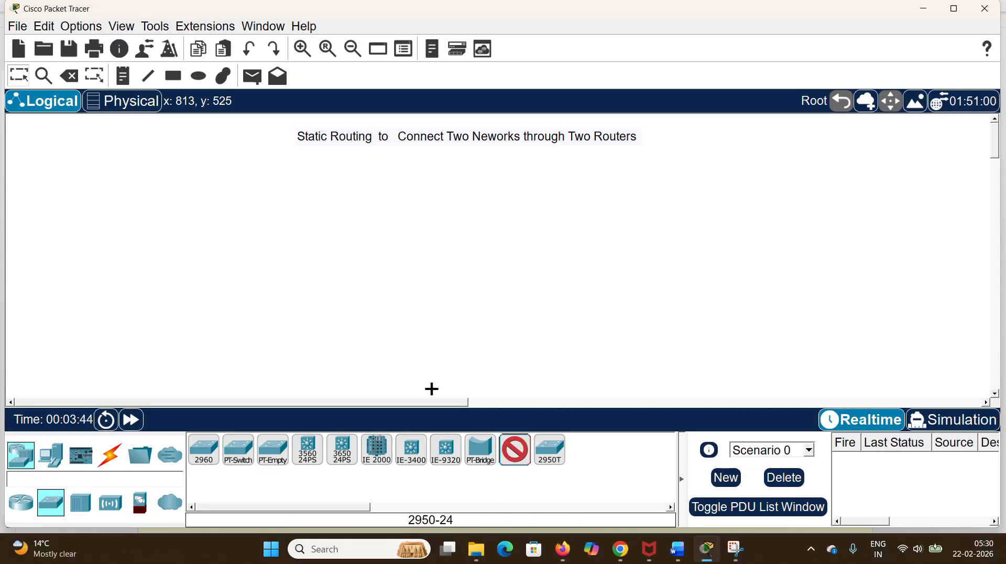
{"action": "left_click", "coordinate": [205, 234]}
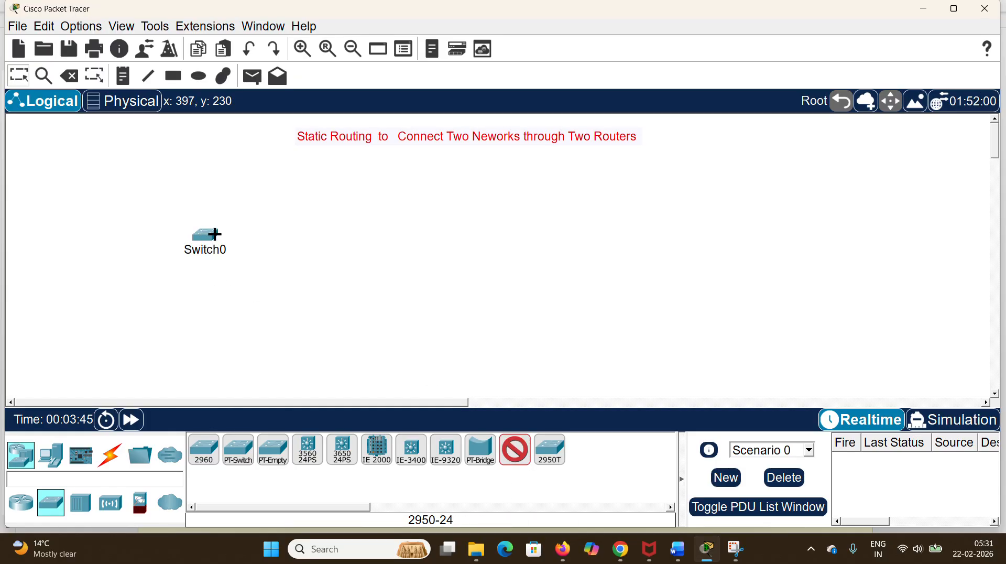
{"action": "left_click", "coordinate": [452, 241]}
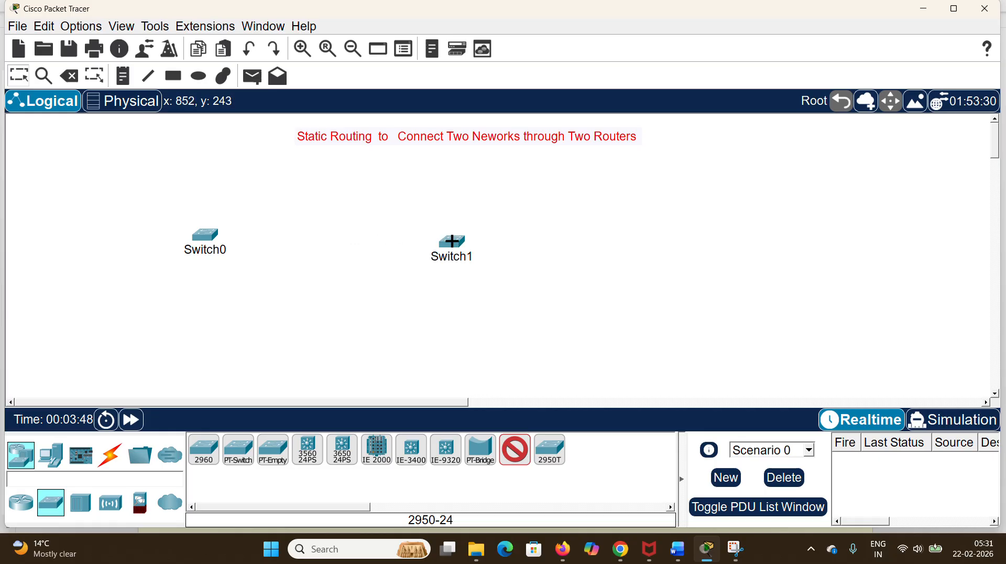
Step: Add six PCs to the workspace, three around Switch0 and three around Switch1
{"action": "left_click", "coordinate": [56, 459]}
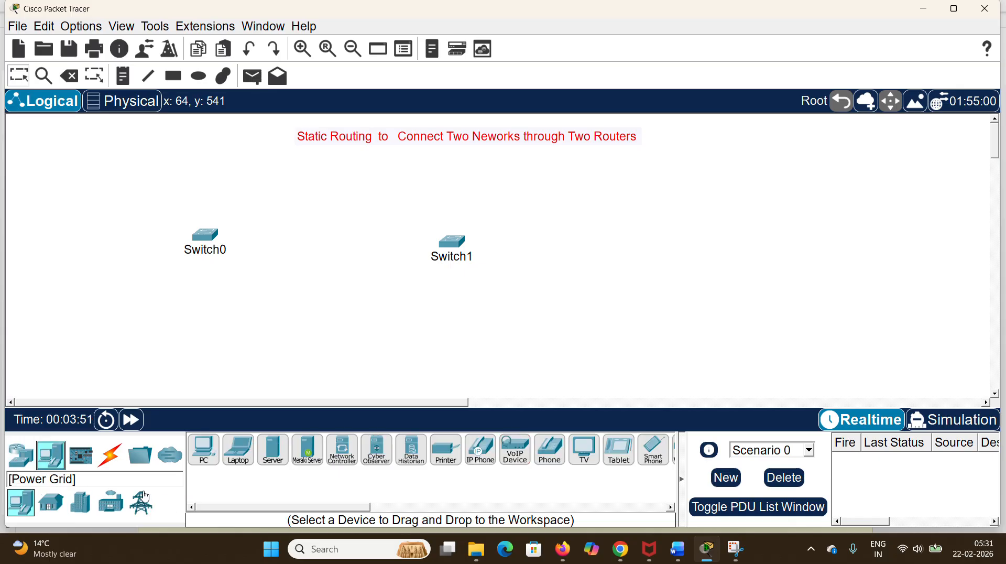
{"action": "left_click_drag", "start_coordinate": [205, 454], "coordinate": [206, 459]}
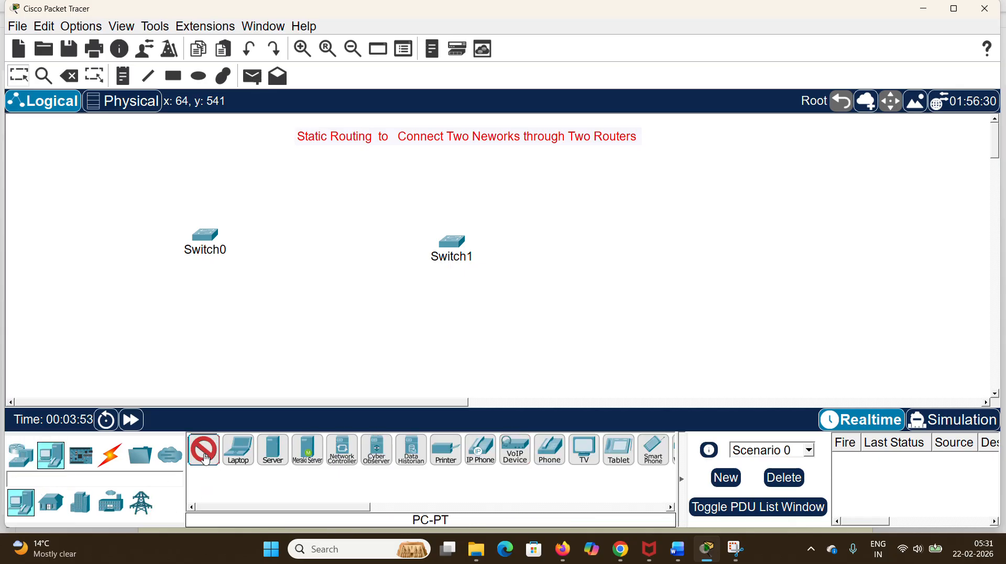
{"action": "left_click", "coordinate": [98, 209]}
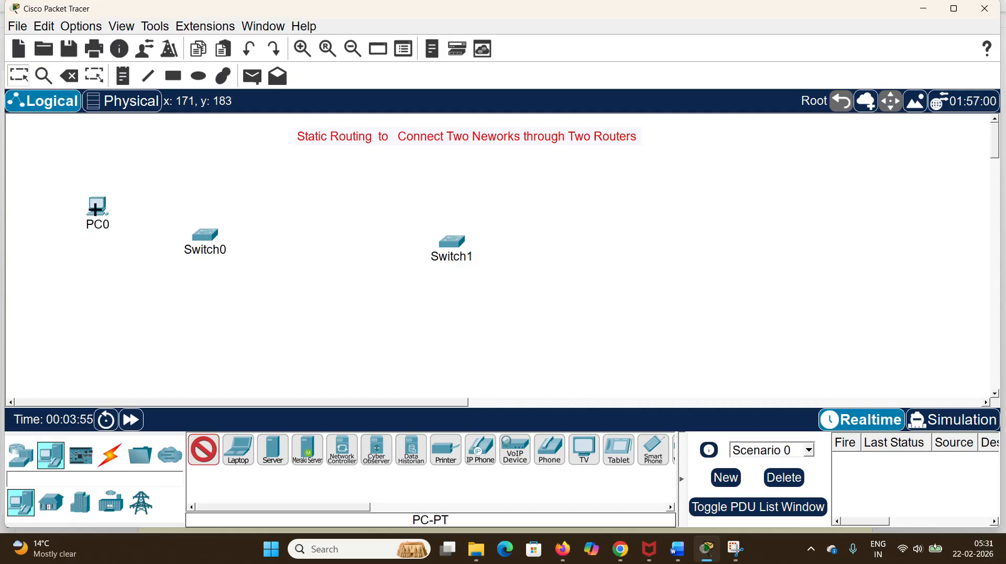
{"action": "left_click", "coordinate": [83, 279]}
{"action": "left_click", "coordinate": [178, 320]}
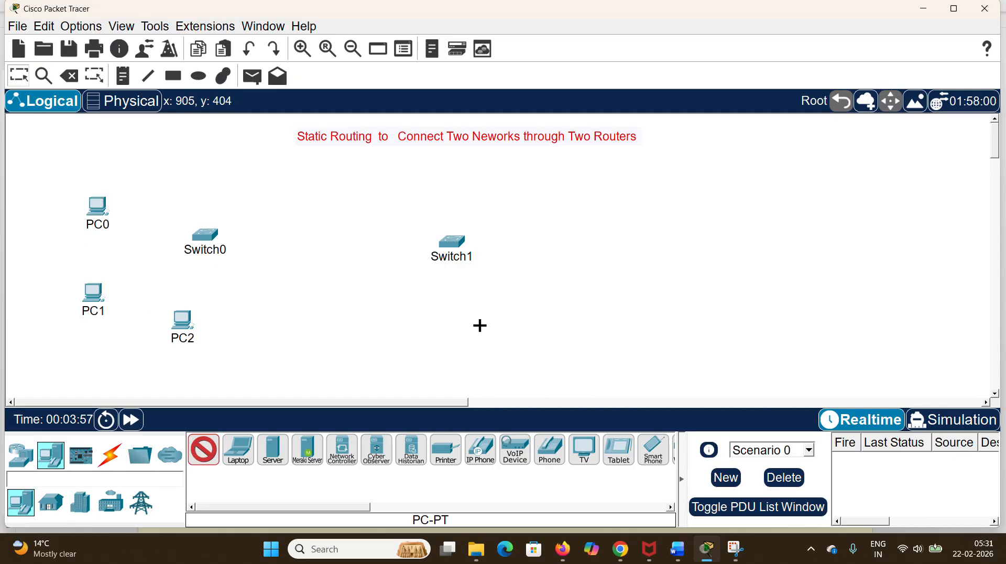
{"action": "left_click", "coordinate": [480, 326]}
{"action": "left_click", "coordinate": [551, 293]}
{"action": "left_click", "coordinate": [577, 241]}
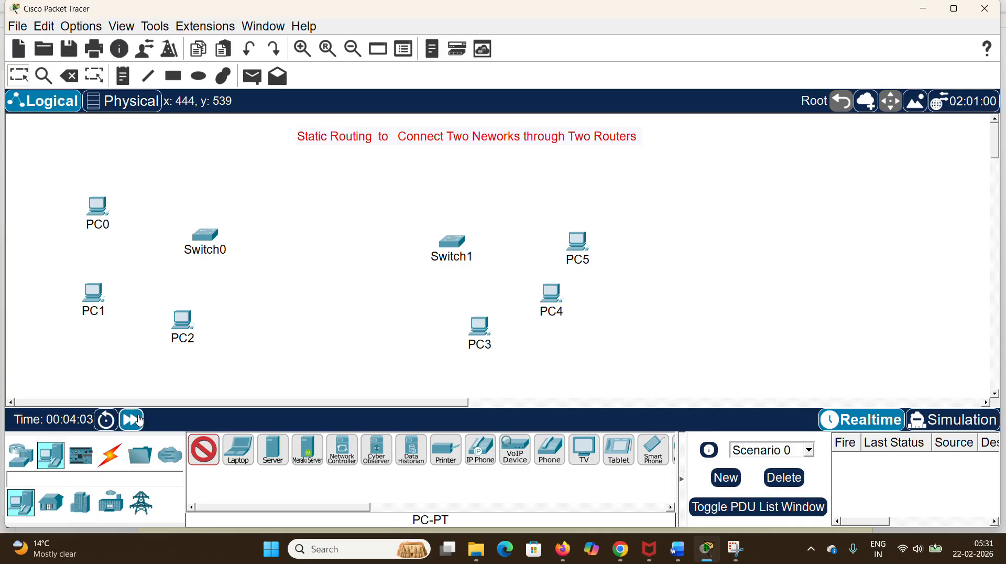
Step: Connect PC0, PC1 and PC2 to Switch0 with the automatically chosen connection type
{"action": "left_click", "coordinate": [107, 461]}
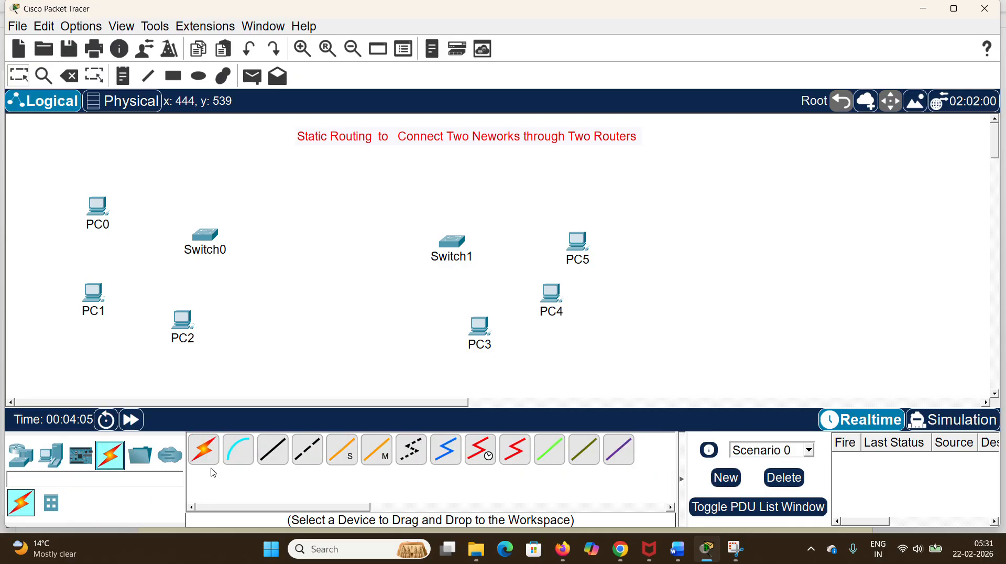
{"action": "left_click", "coordinate": [203, 449]}
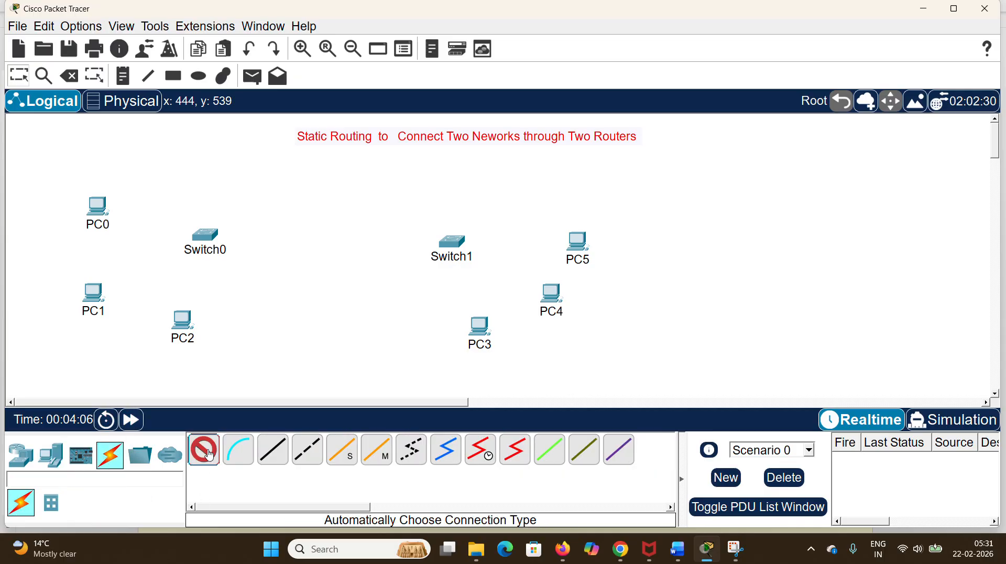
{"action": "left_click", "coordinate": [101, 212]}
{"action": "left_click", "coordinate": [203, 234]}
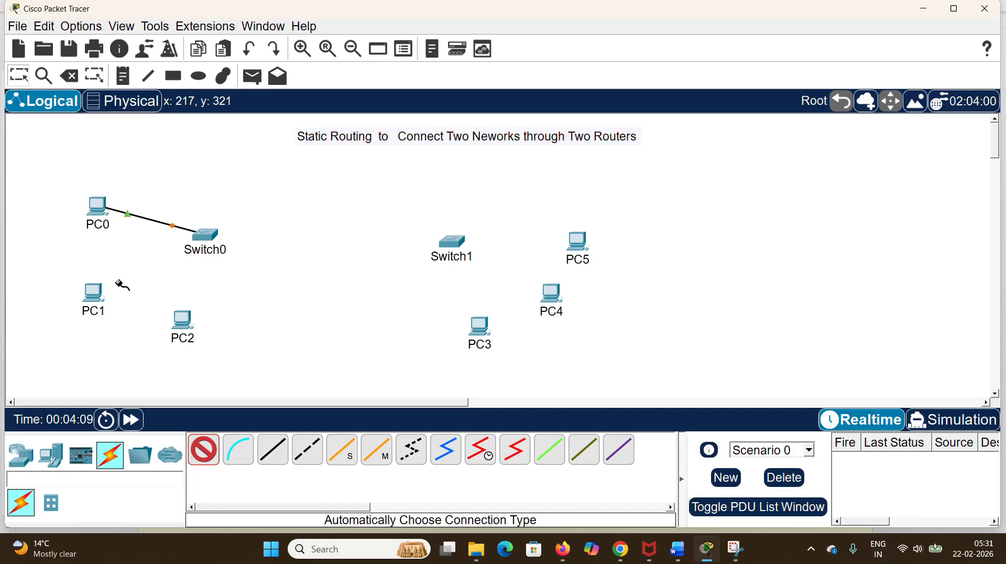
{"action": "left_click", "coordinate": [90, 298]}
{"action": "left_click", "coordinate": [202, 234]}
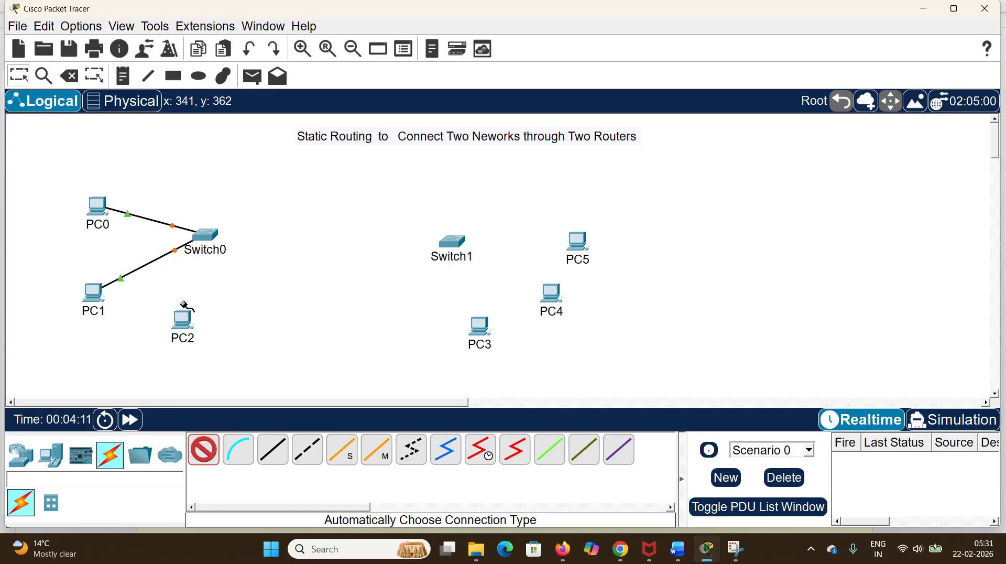
{"action": "left_click", "coordinate": [185, 326]}
{"action": "left_click", "coordinate": [201, 237]}
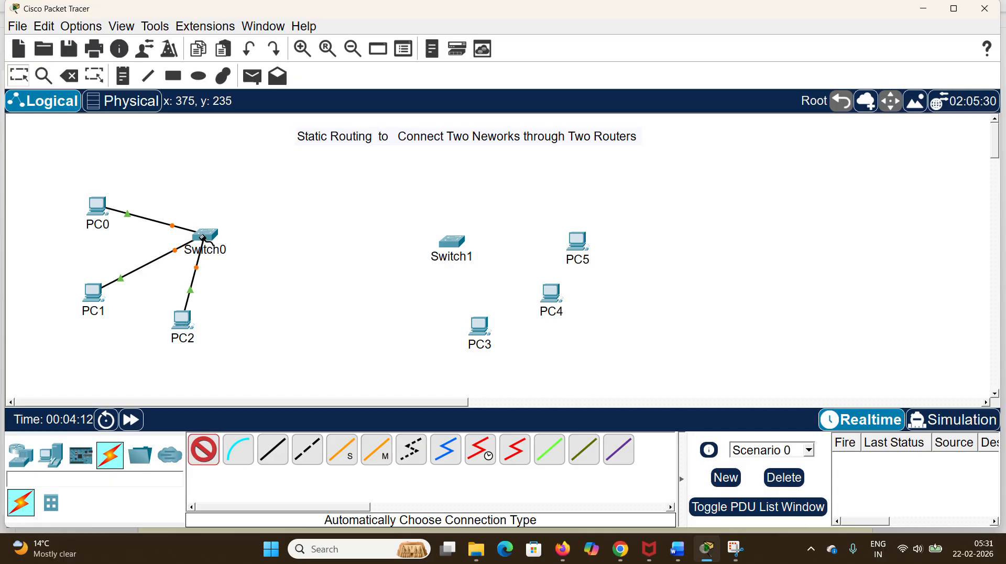
Step: Connect Switch1 to PC3, PC4 and PC5 with automatic connections and finish cabling
{"action": "left_click", "coordinate": [453, 241]}
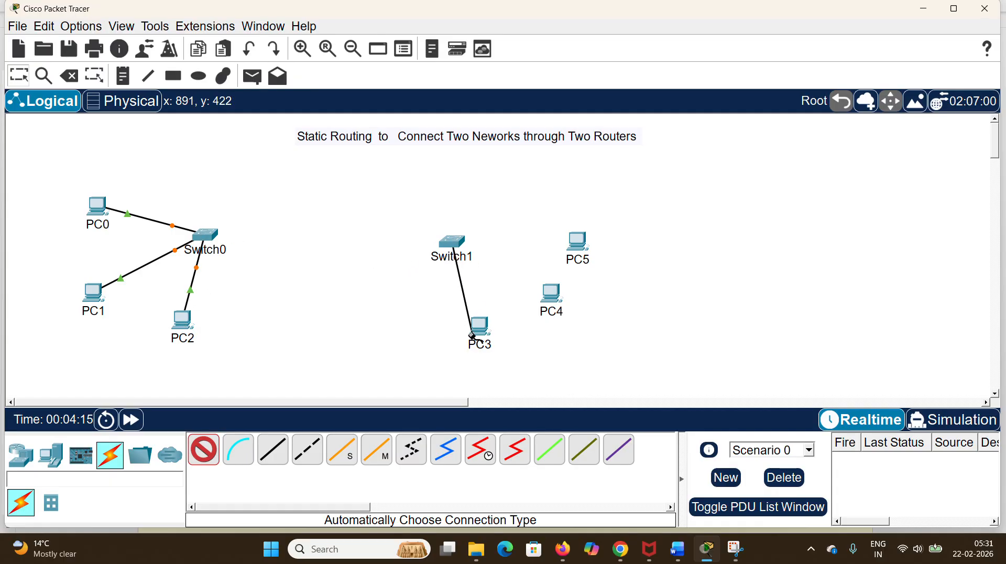
{"action": "left_click", "coordinate": [472, 335]}
{"action": "left_click", "coordinate": [452, 242]}
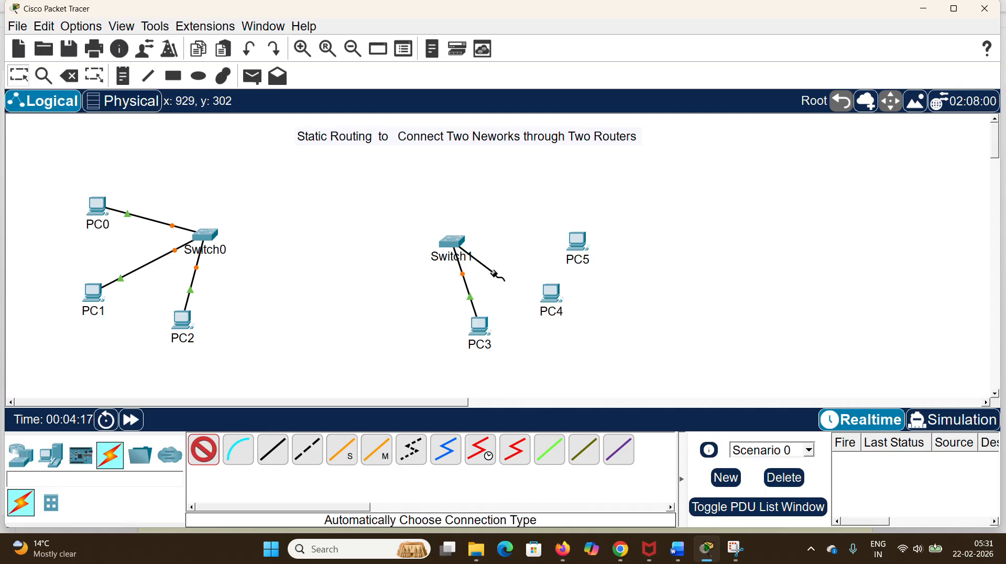
{"action": "left_click", "coordinate": [553, 295]}
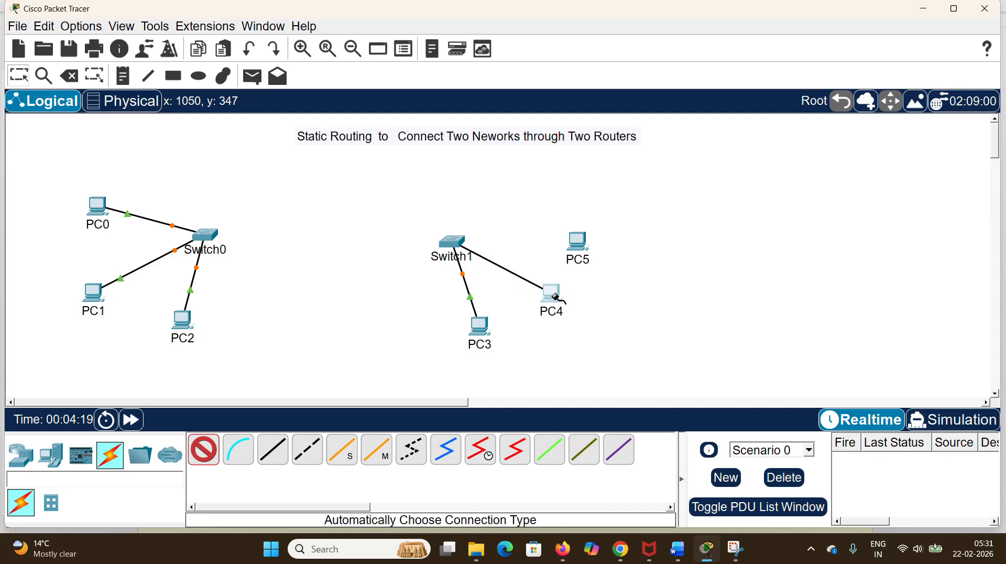
{"action": "left_click", "coordinate": [455, 243]}
{"action": "left_click", "coordinate": [571, 243]}
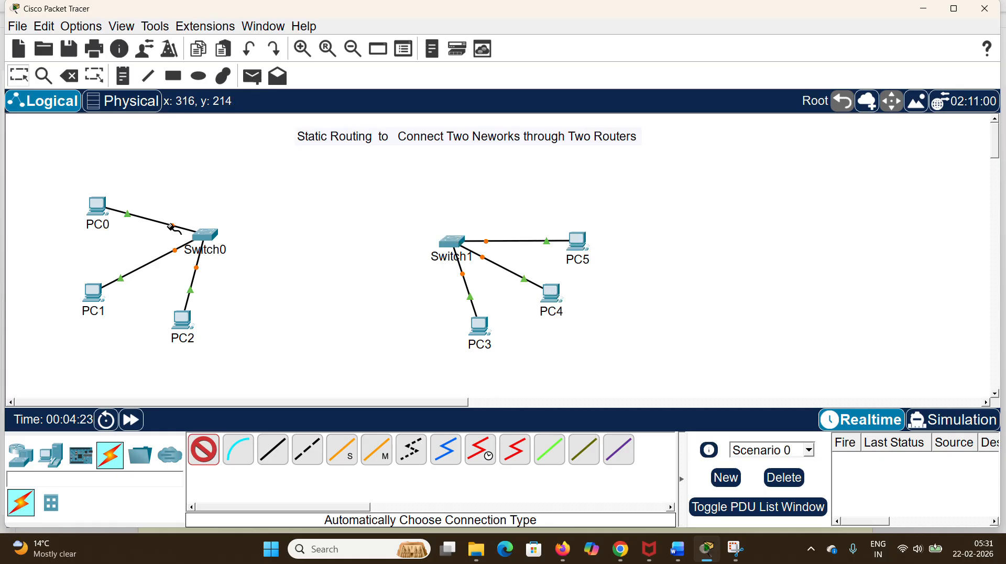
{"action": "key", "text": "Escape"}
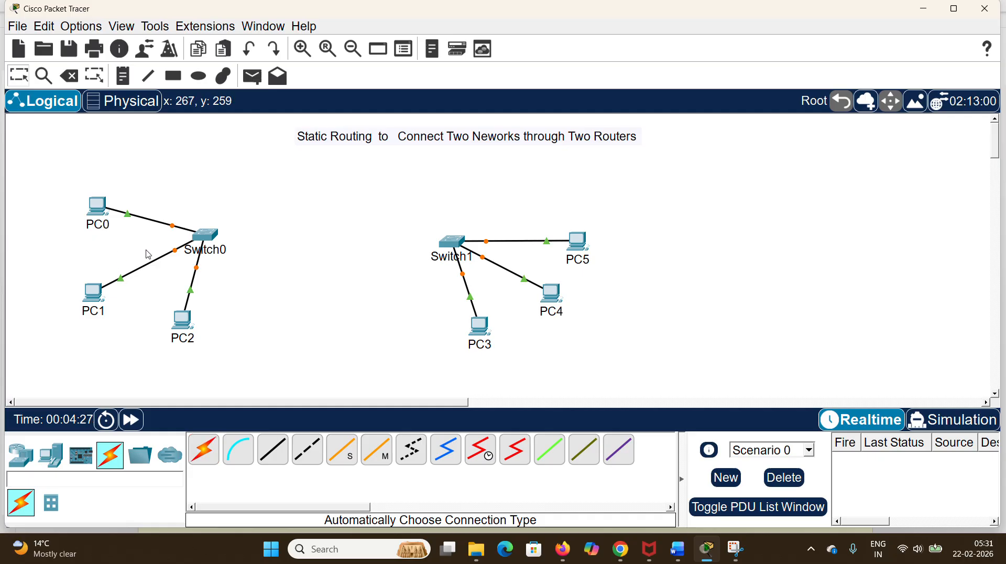
Step: Add a note reading "Network A 192.168.10.0" below the PCs attached to Switch0
{"action": "left_click", "coordinate": [124, 77]}
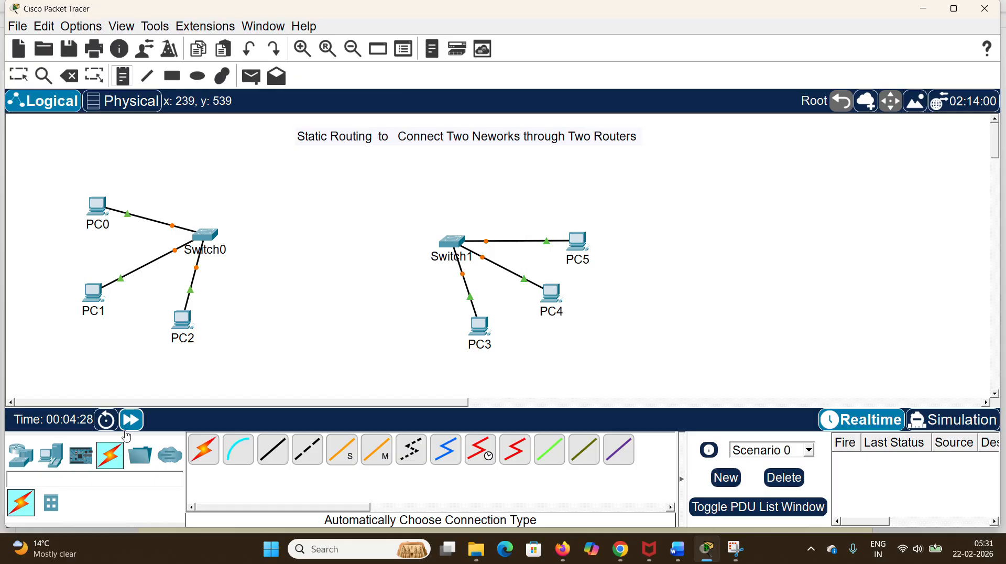
{"action": "left_click", "coordinate": [110, 355]}
{"action": "type", "text": "N"}
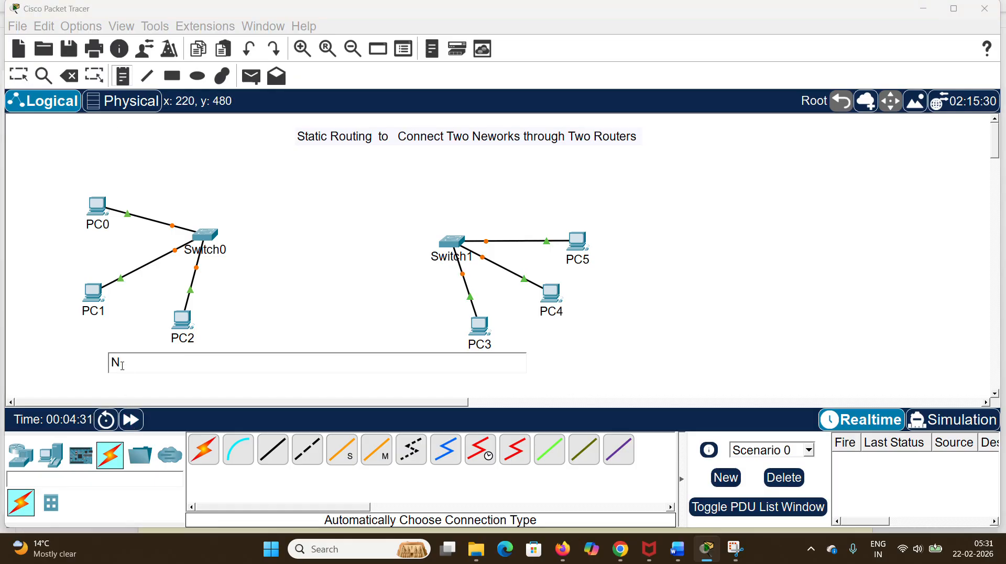
{"action": "type", "text": "etwork A  192"}
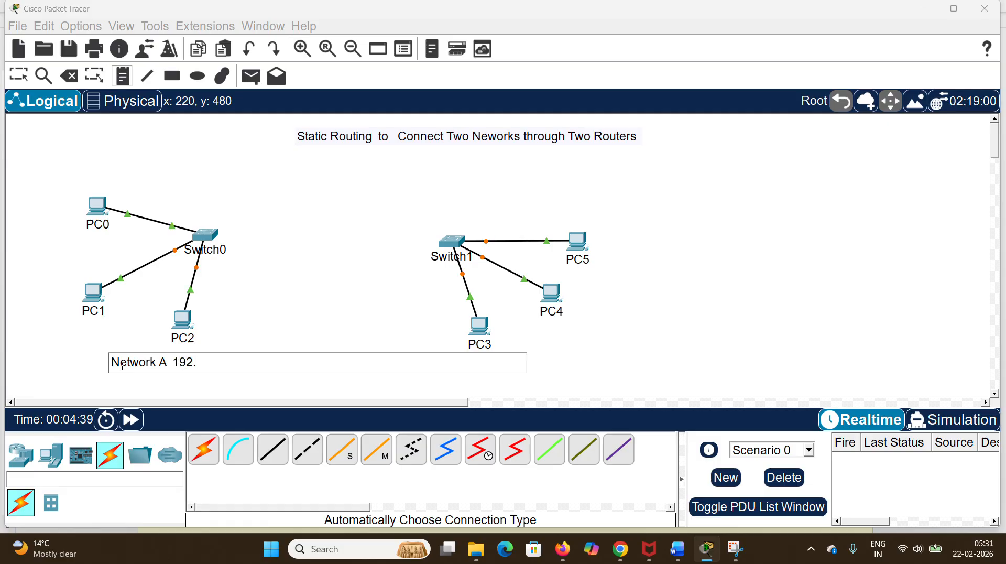
{"action": "type", "text": ".168.10"}
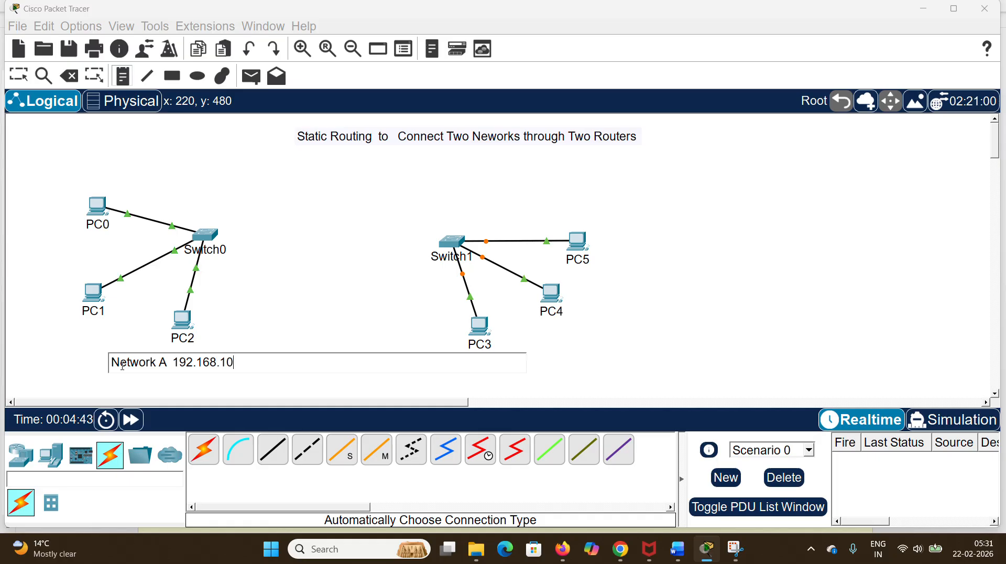
{"action": "type", "text": ".0"}
{"action": "key", "text": "Escape"}
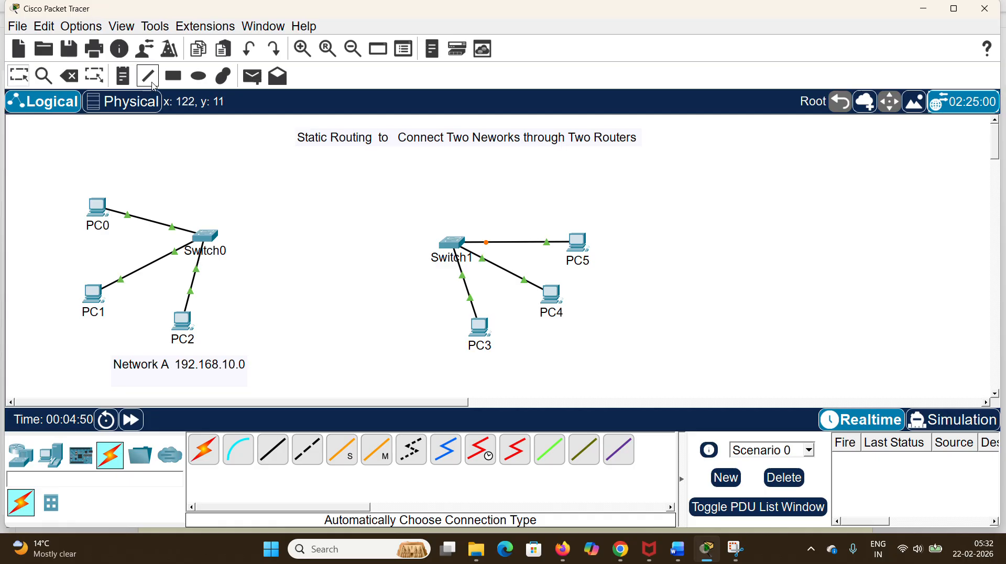
Step: Add a note reading "Network B 192.168.20.0" below the PCs attached to Switch1
{"action": "left_click", "coordinate": [489, 369]}
{"action": "type", "text": "N"}
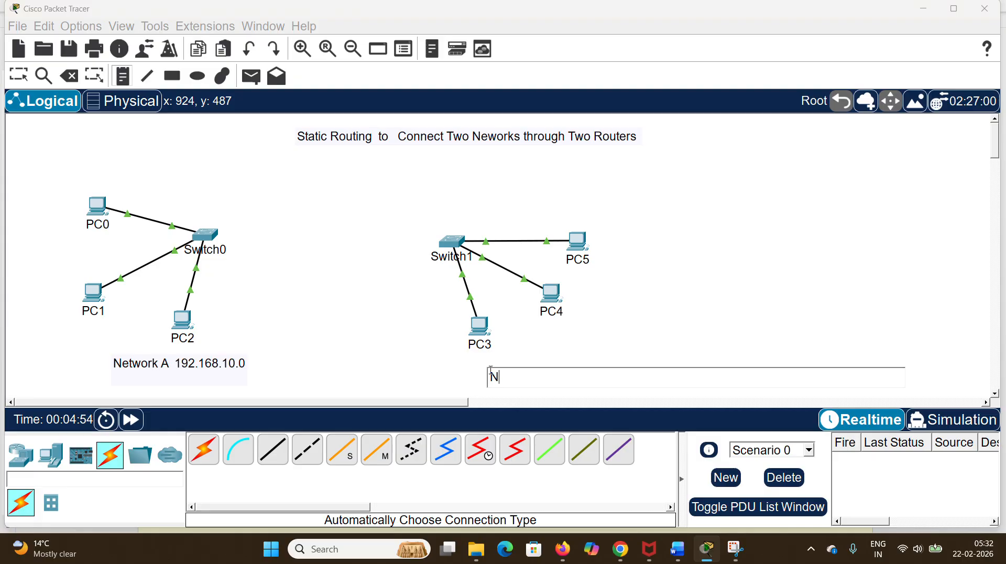
{"action": "type", "text": "etwork B  19"}
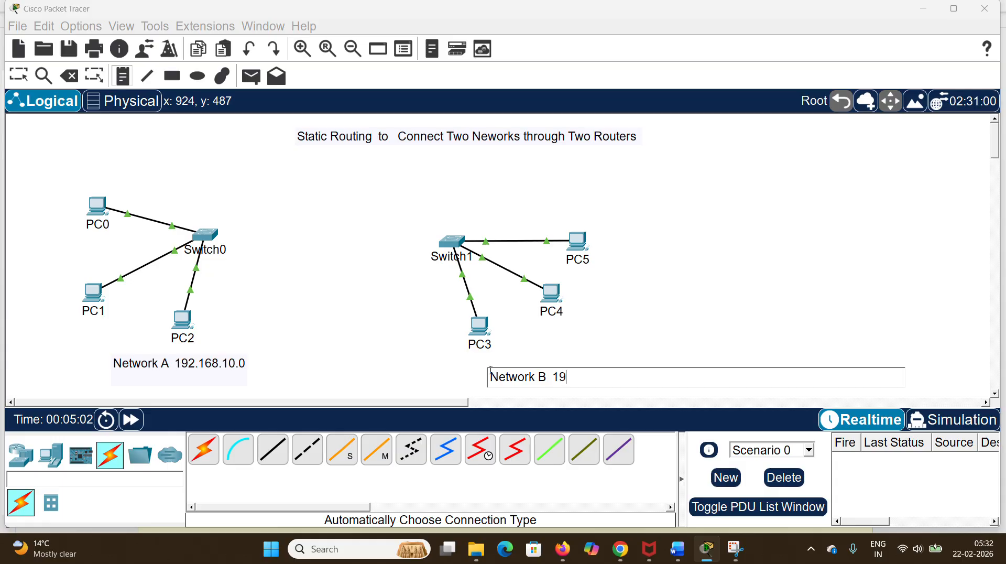
{"action": "type", "text": "2.168.20.0"}
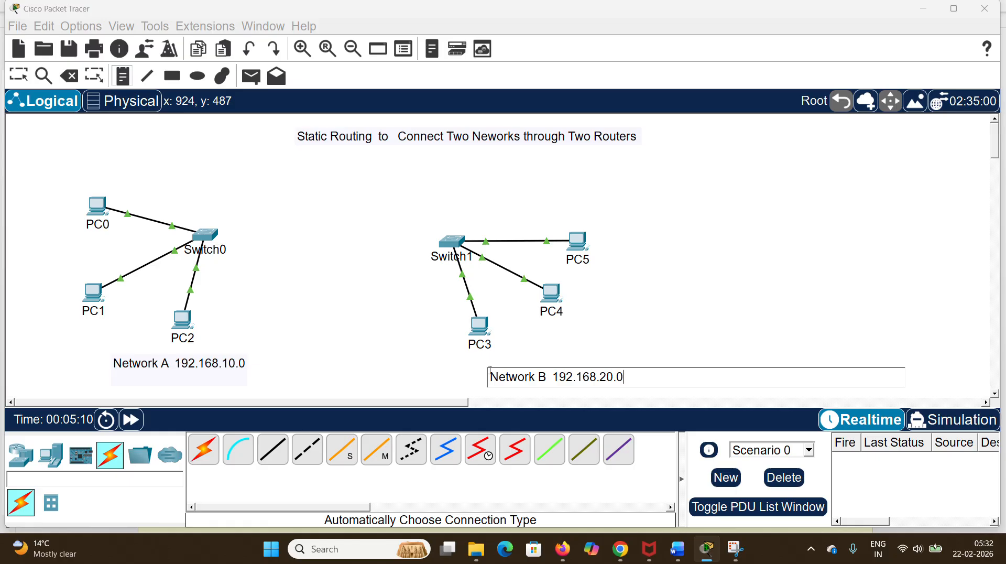
{"action": "key", "text": "Escape"}
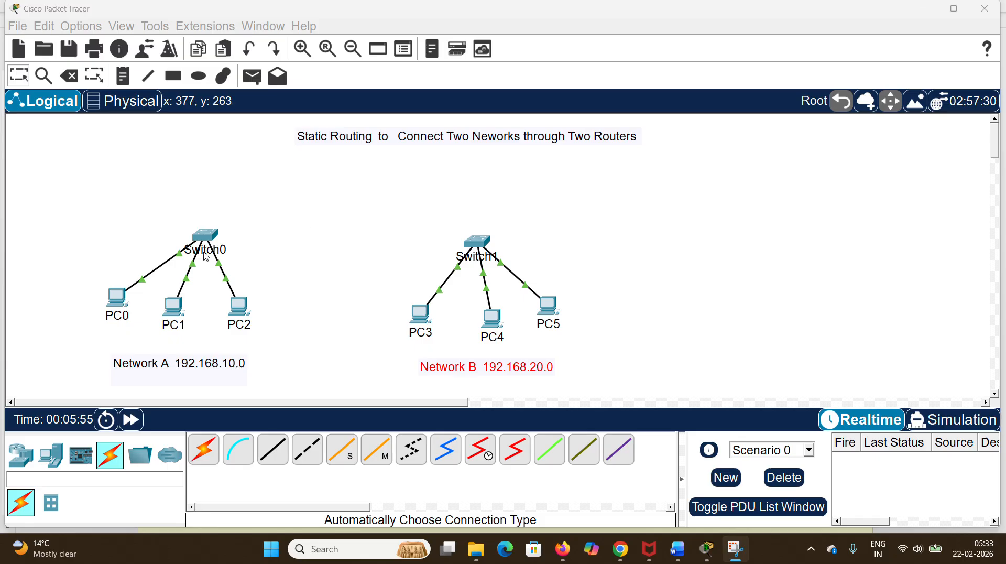
Step: Assign PC0 the static IPv4 address 192.168.10.10, subnet mask 255.255.255.0 and default gateway 192.168.10.1
{"action": "left_click", "coordinate": [117, 306]}
{"action": "left_click", "coordinate": [352, 93]}
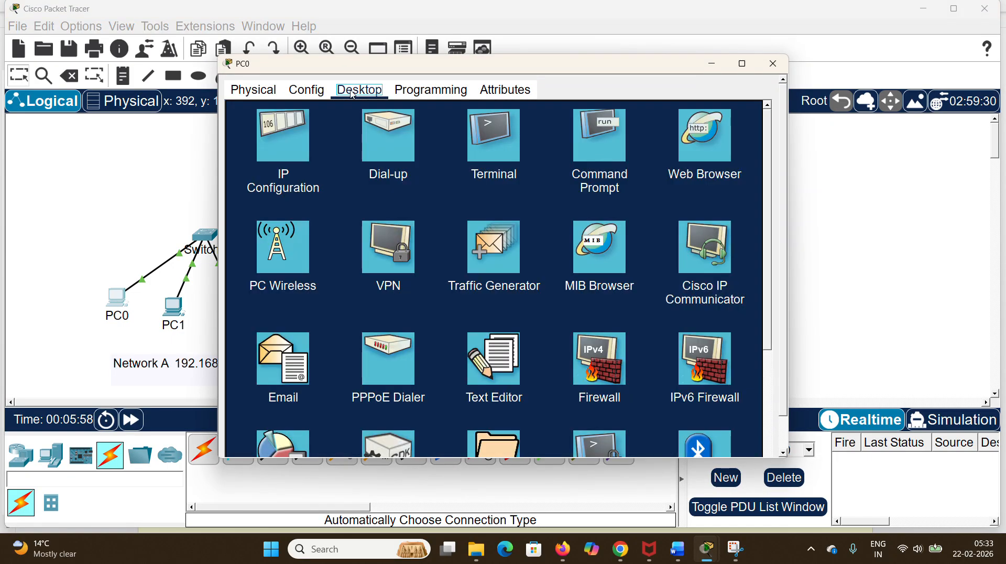
{"action": "left_click", "coordinate": [293, 149]}
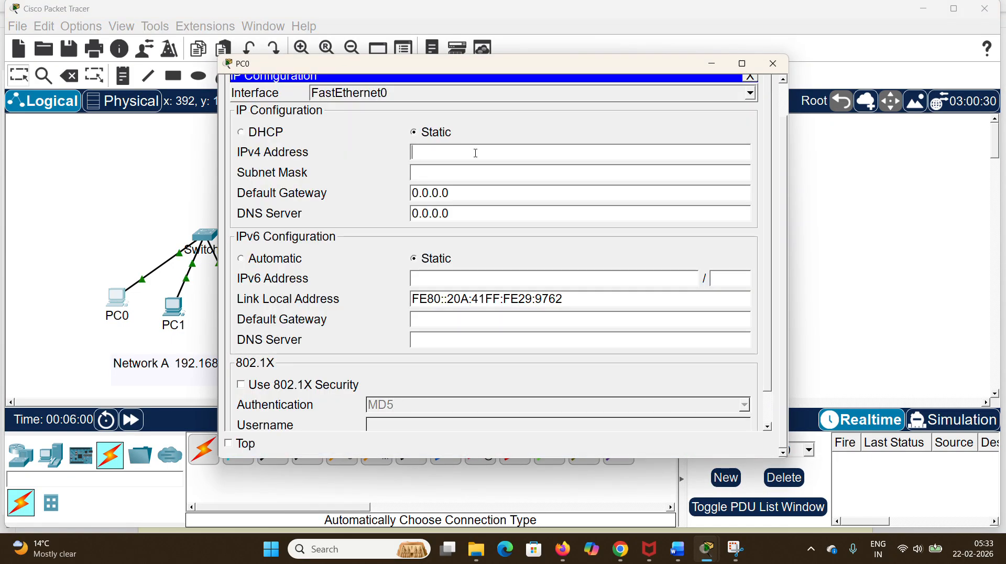
{"action": "type", "text": "192.168.10.10"}
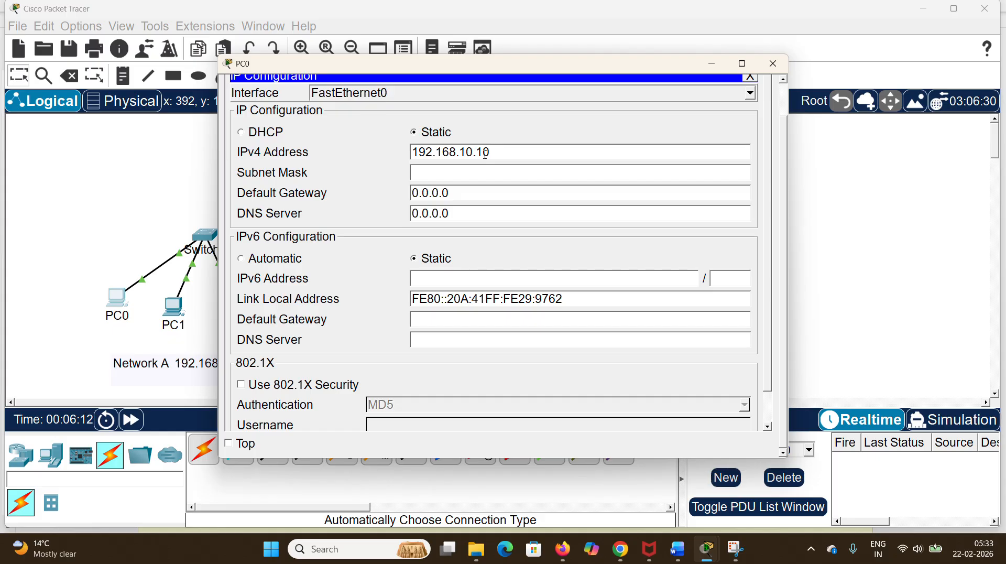
{"action": "left_click_drag", "start_coordinate": [485, 153], "coordinate": [406, 152]}
{"action": "key", "text": "ctrl+c"}
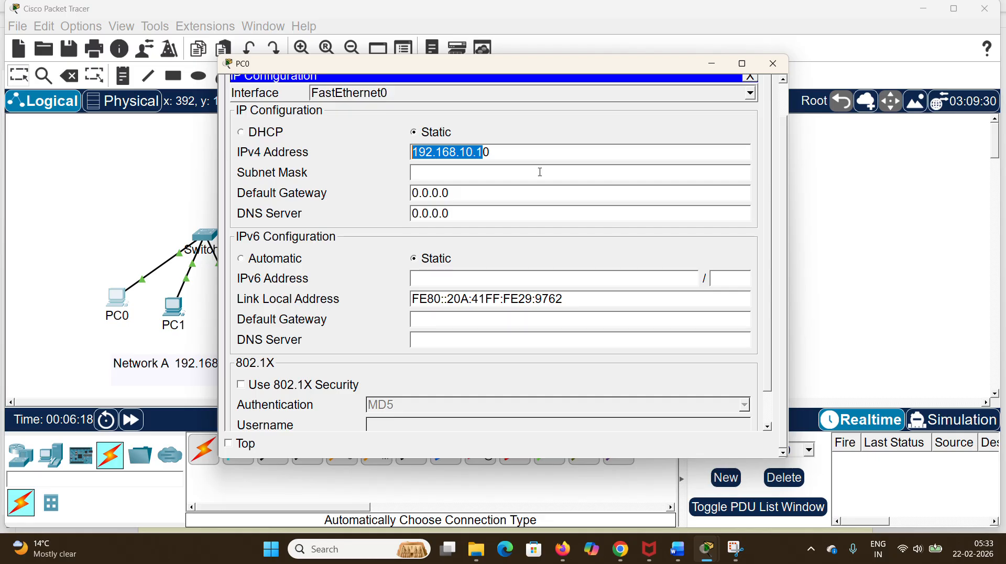
{"action": "left_click", "coordinate": [433, 167]}
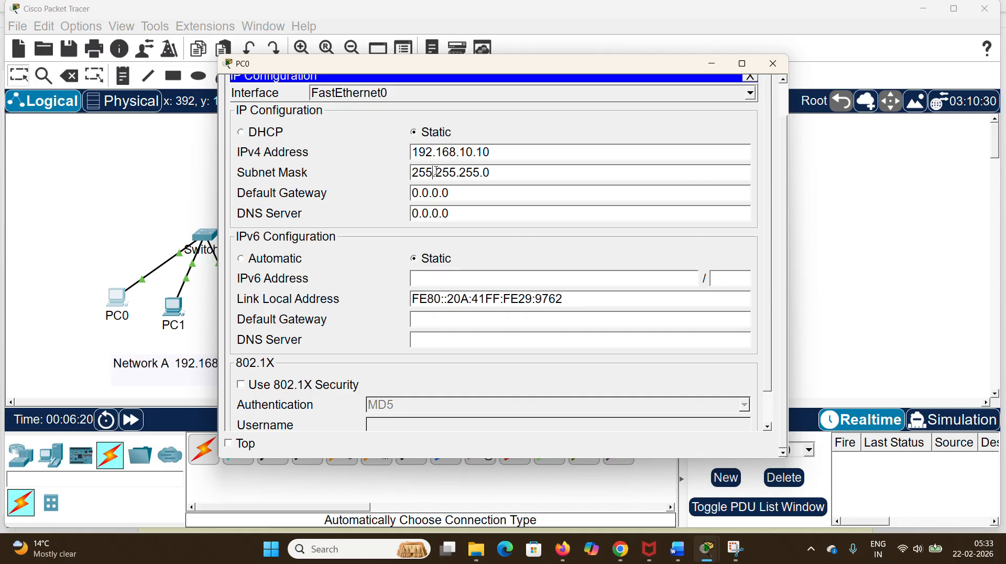
{"action": "left_click_drag", "start_coordinate": [426, 198], "coordinate": [388, 202]}
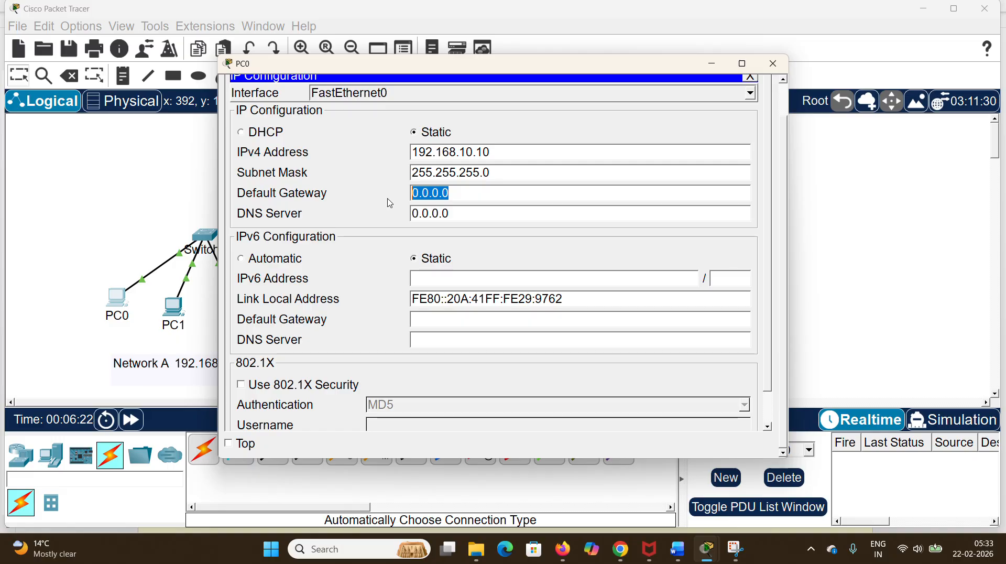
{"action": "key", "text": "ctrl+v"}
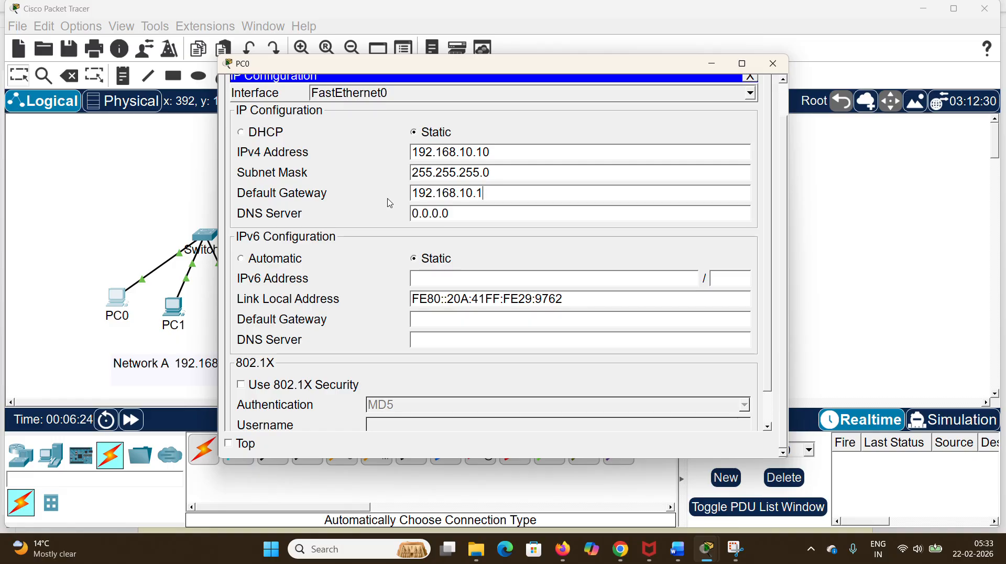
{"action": "left_click", "coordinate": [774, 63]}
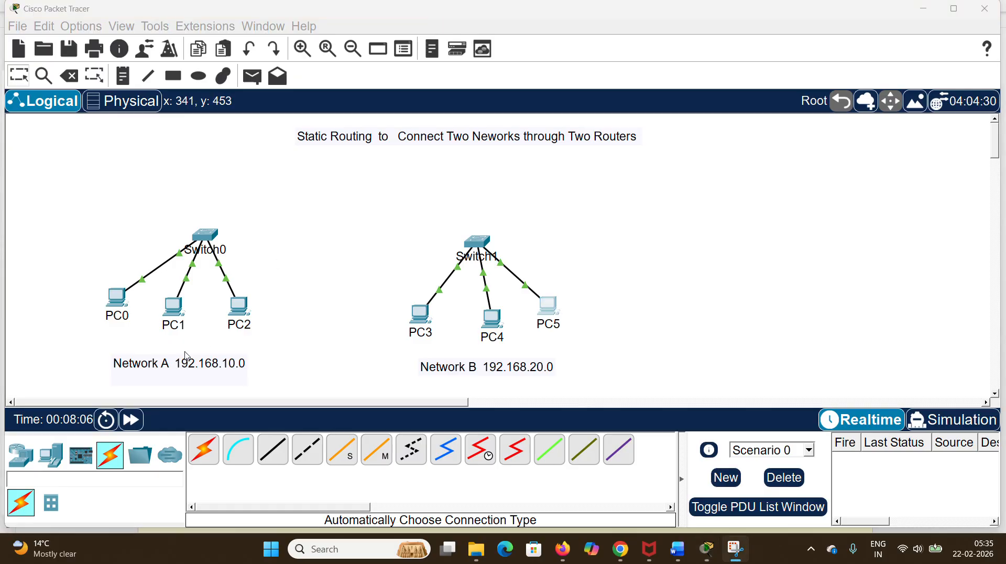
Step: Review the IP configurations of PC1 and PC2, checking the default gateway of each
{"action": "left_click", "coordinate": [177, 308]}
{"action": "left_click", "coordinate": [278, 152]}
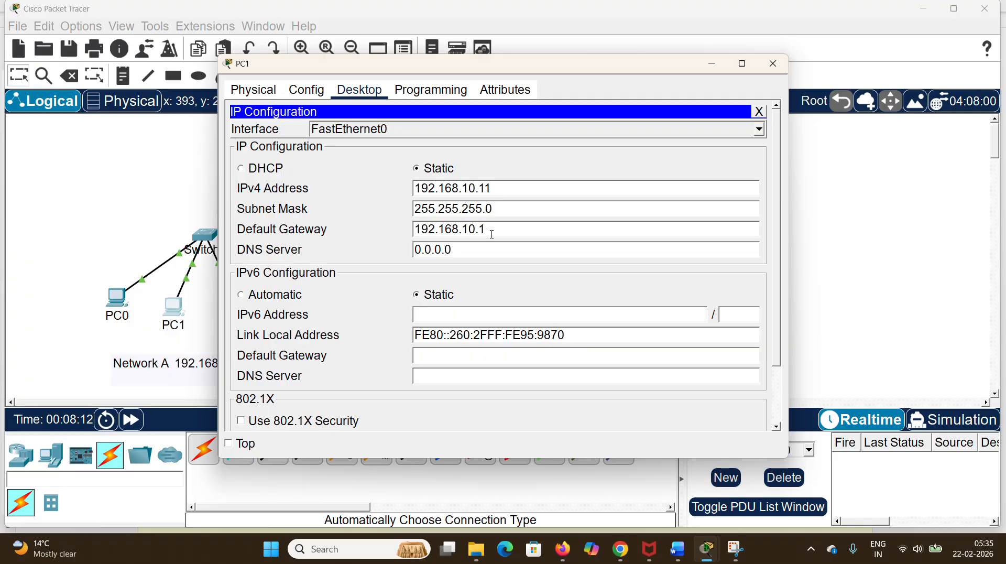
{"action": "left_click_drag", "start_coordinate": [482, 230], "coordinate": [412, 231]}
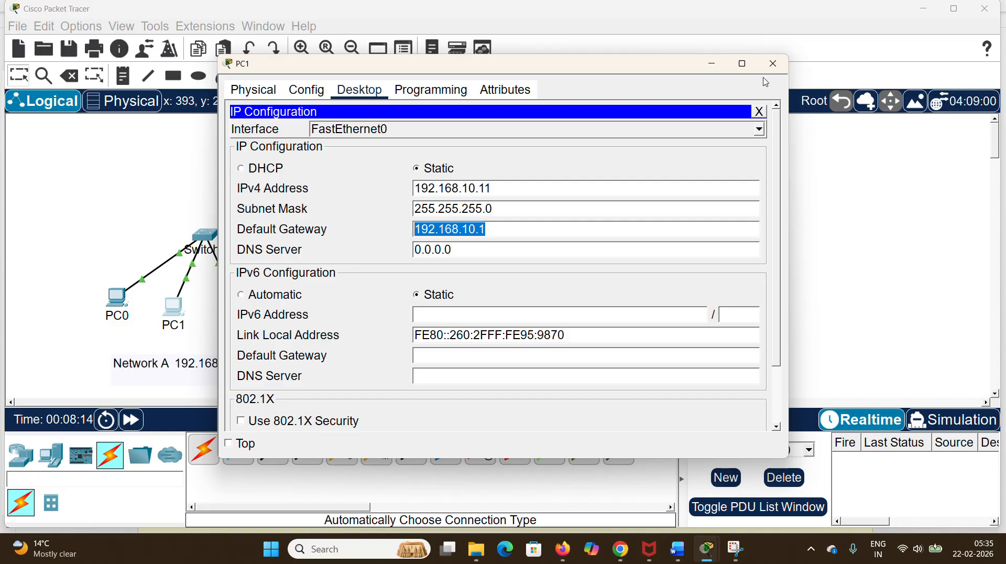
{"action": "left_click", "coordinate": [773, 63]}
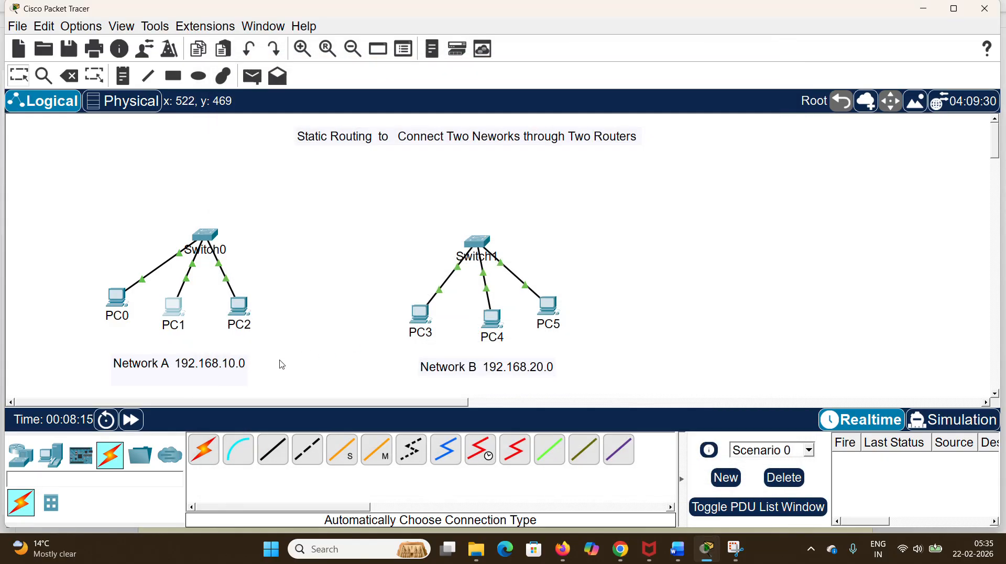
{"action": "left_click", "coordinate": [240, 314]}
{"action": "left_click", "coordinate": [299, 154]}
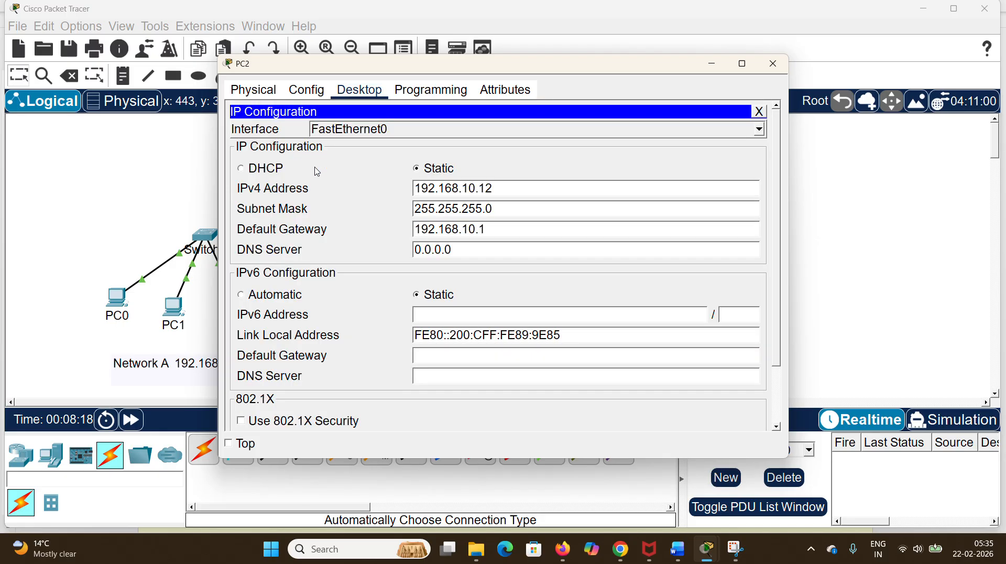
{"action": "double_click", "coordinate": [456, 227]}
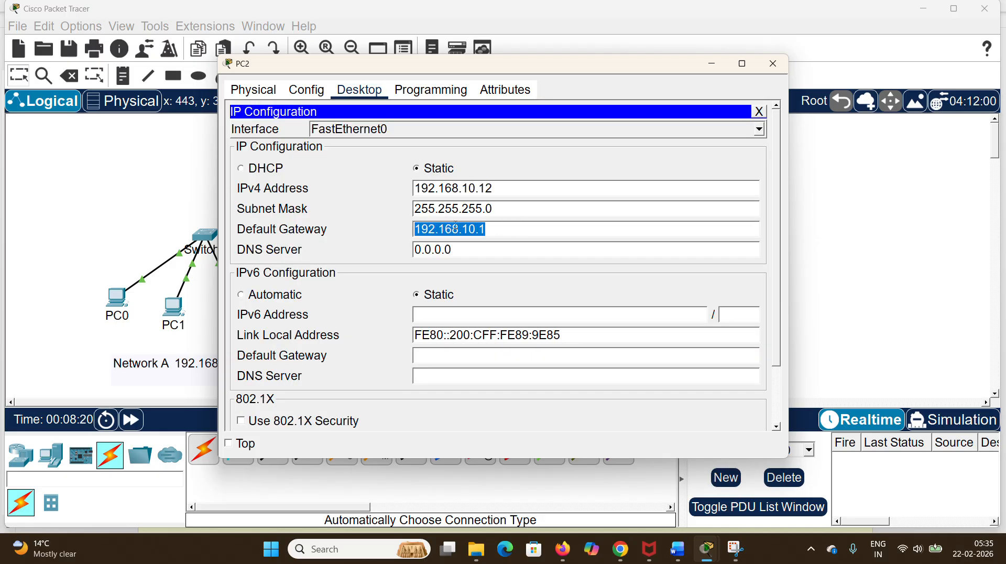
{"action": "left_click", "coordinate": [772, 64]}
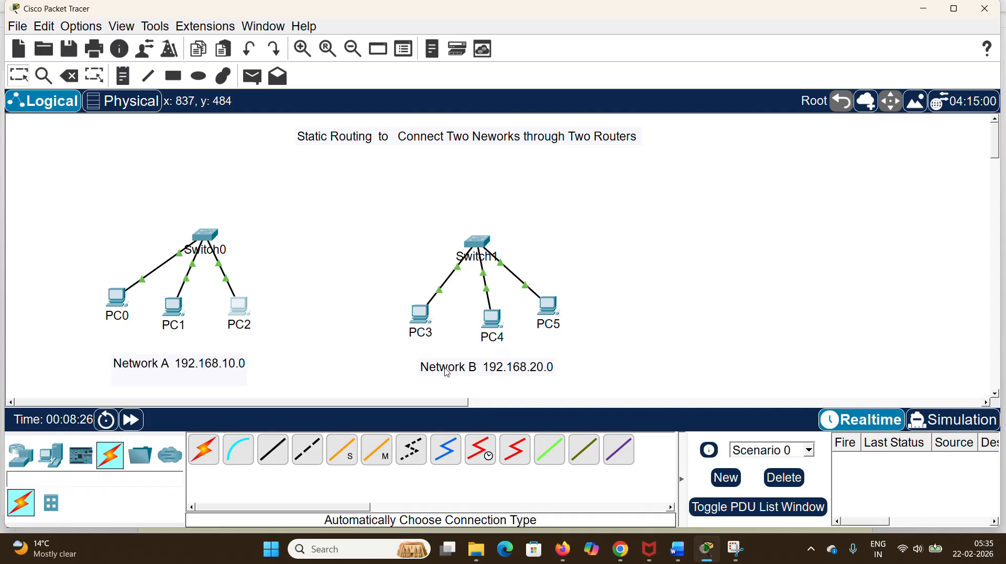
Step: Assign PC3 the static IPv4 address 192.168.20.10, subnet mask 255.255.255.0 and default gateway 192.168.20.1
{"action": "left_click", "coordinate": [417, 318]}
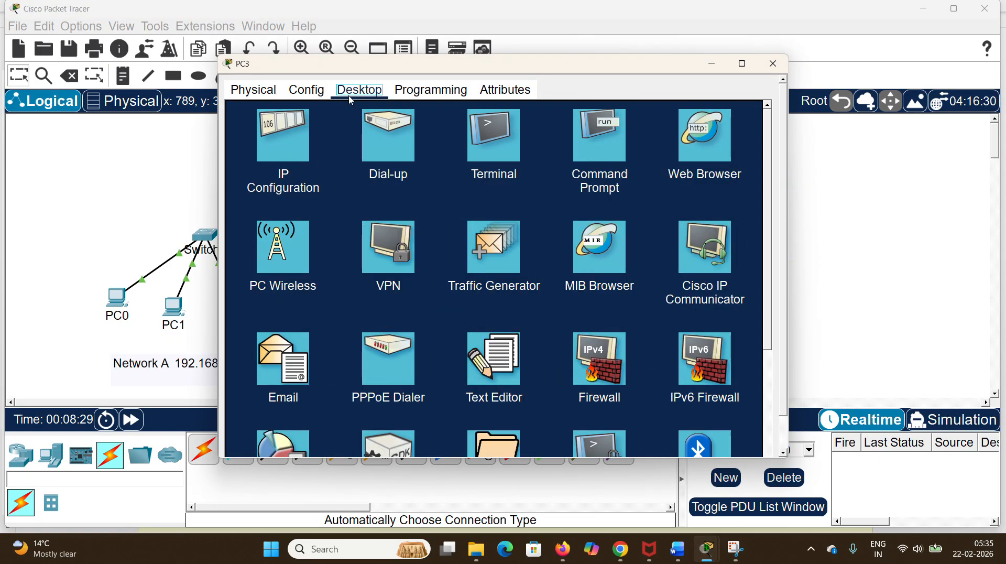
{"action": "left_click", "coordinate": [279, 155]}
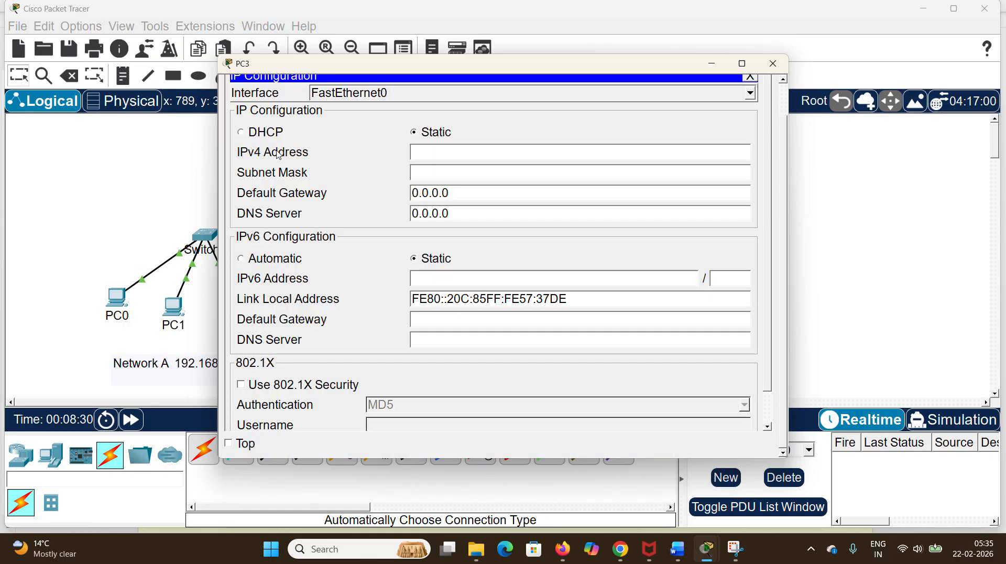
{"action": "left_click", "coordinate": [434, 153]}
{"action": "type", "text": "192.168.20.10"}
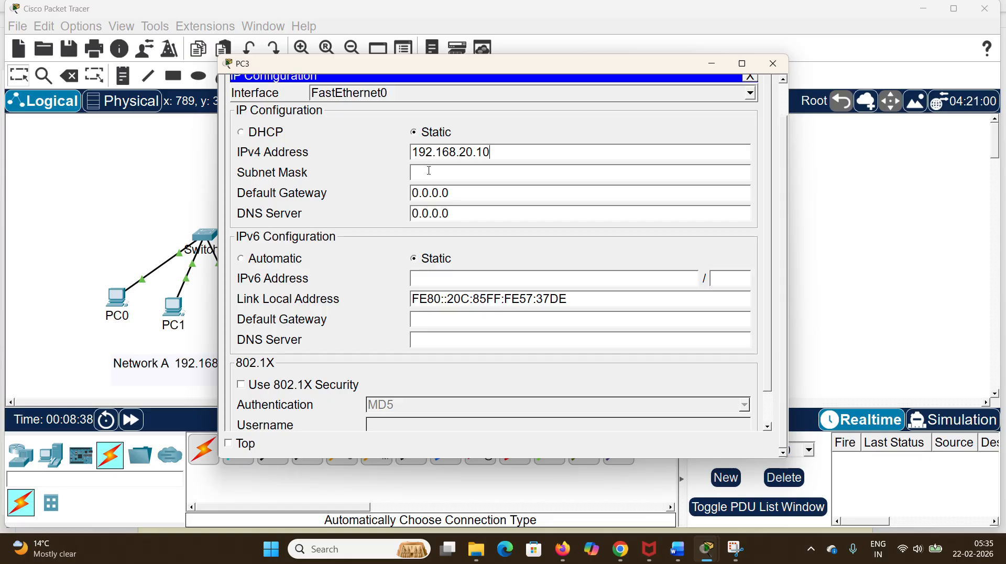
{"action": "left_click", "coordinate": [427, 174]}
{"action": "left_click_drag", "start_coordinate": [452, 193], "coordinate": [384, 192]}
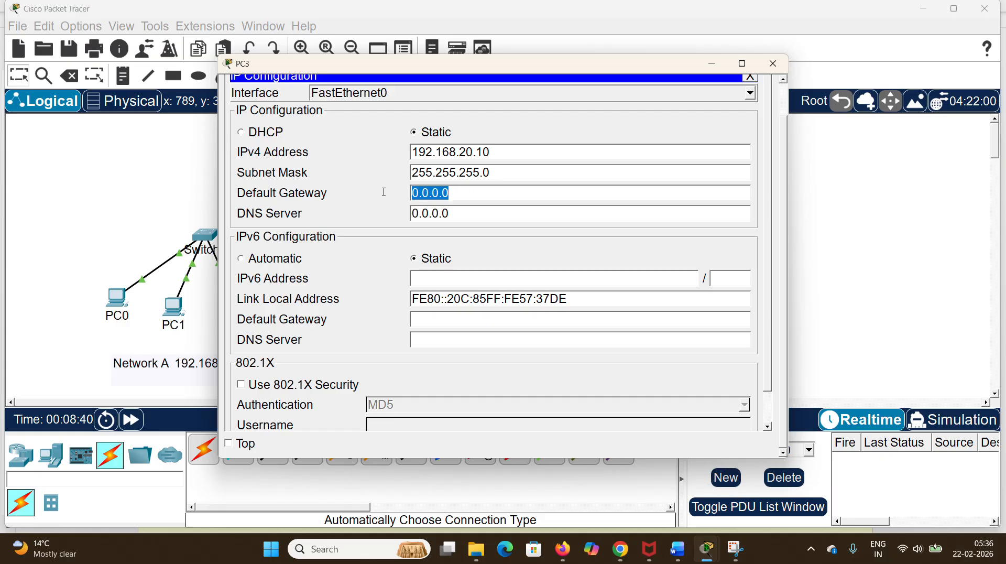
{"action": "type", "text": "192.168.20.1"}
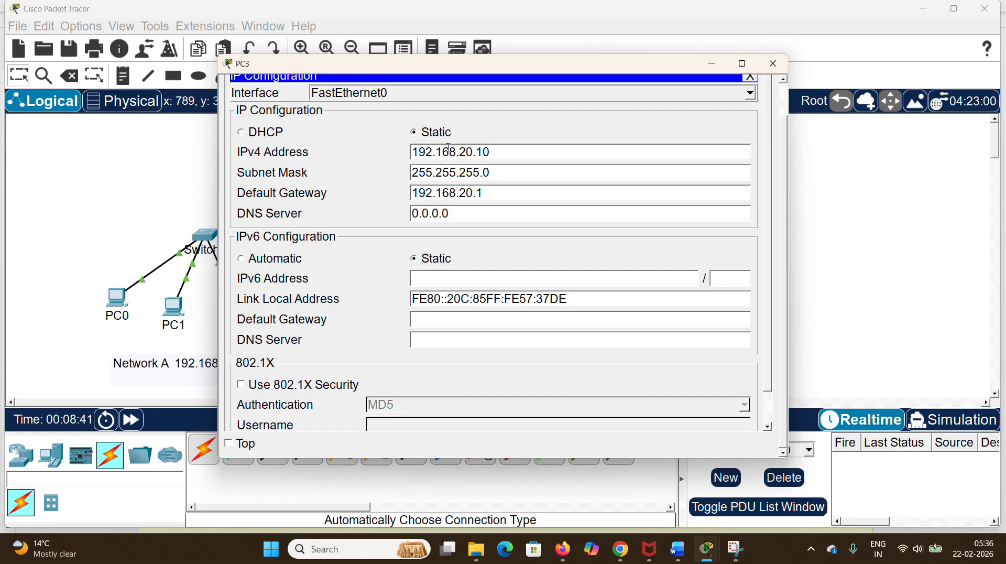
{"action": "left_click", "coordinate": [773, 63]}
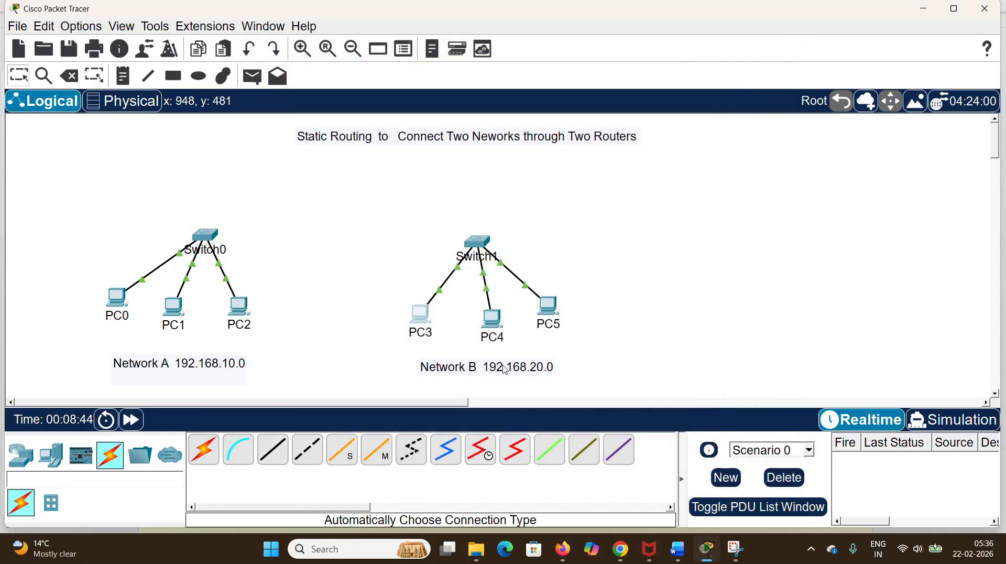
Step: Review the IP configurations of PC4 and PC5 in Network B
{"action": "left_click", "coordinate": [492, 320]}
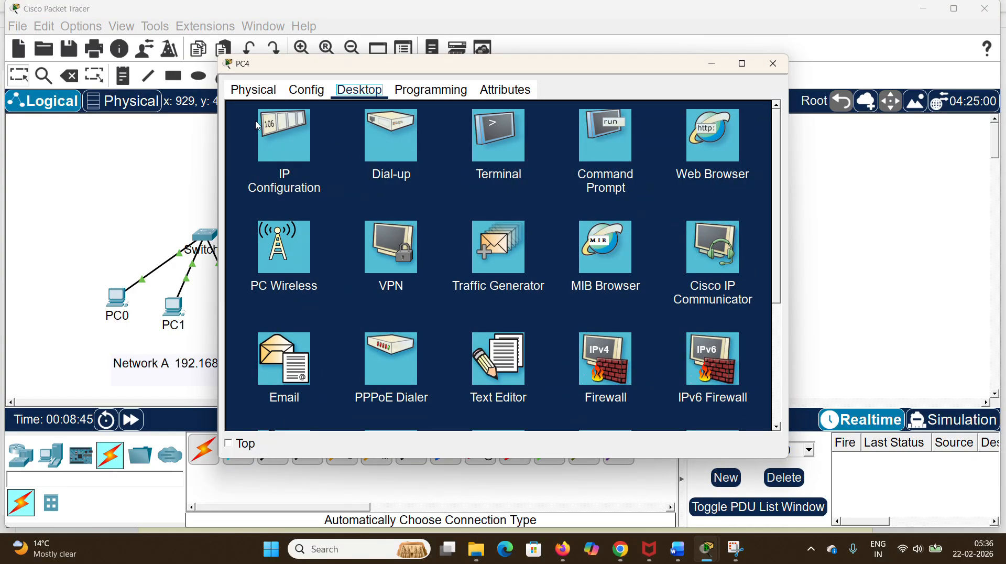
{"action": "left_click", "coordinate": [257, 126]}
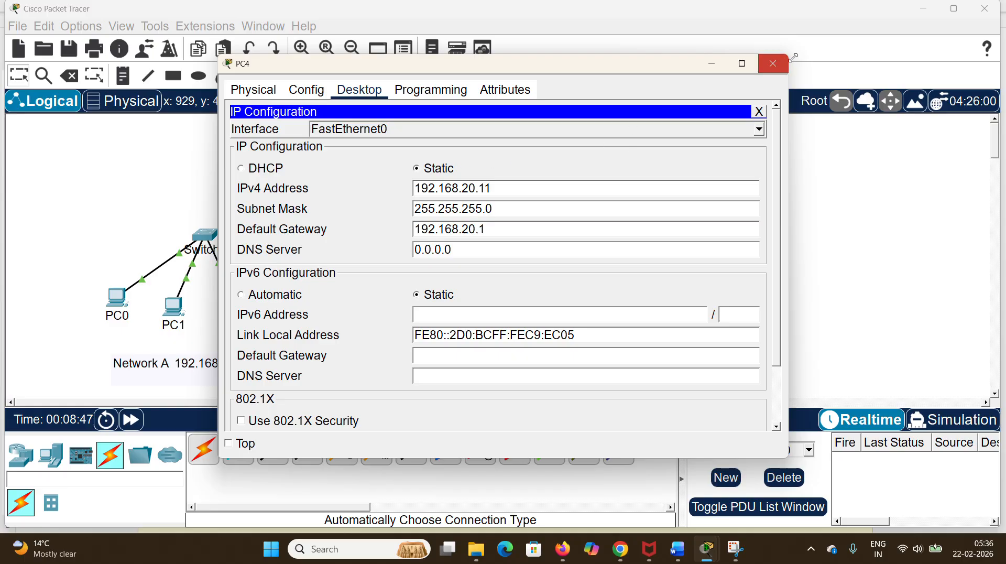
{"action": "left_click", "coordinate": [773, 63]}
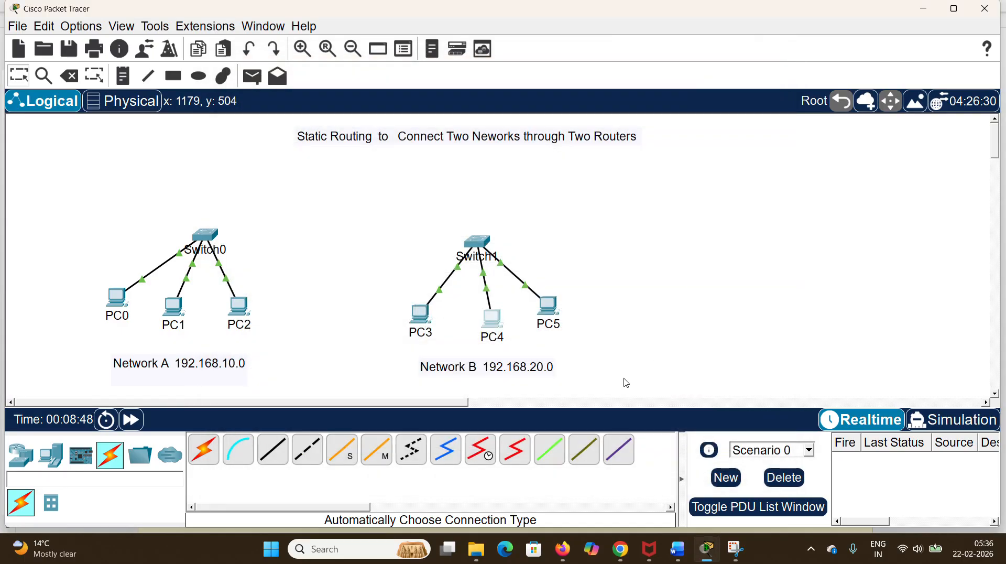
{"action": "left_click", "coordinate": [549, 324]}
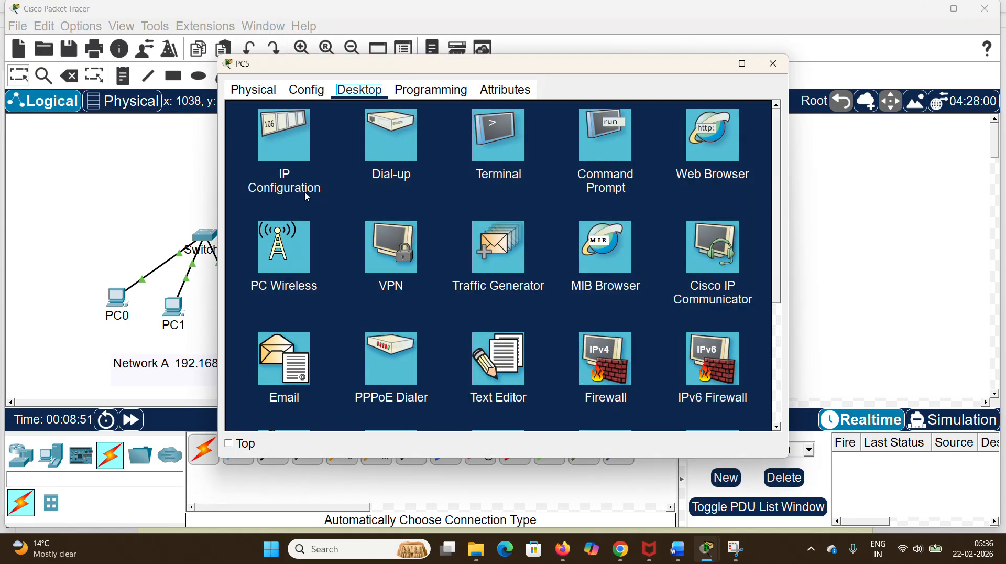
{"action": "left_click", "coordinate": [292, 155]}
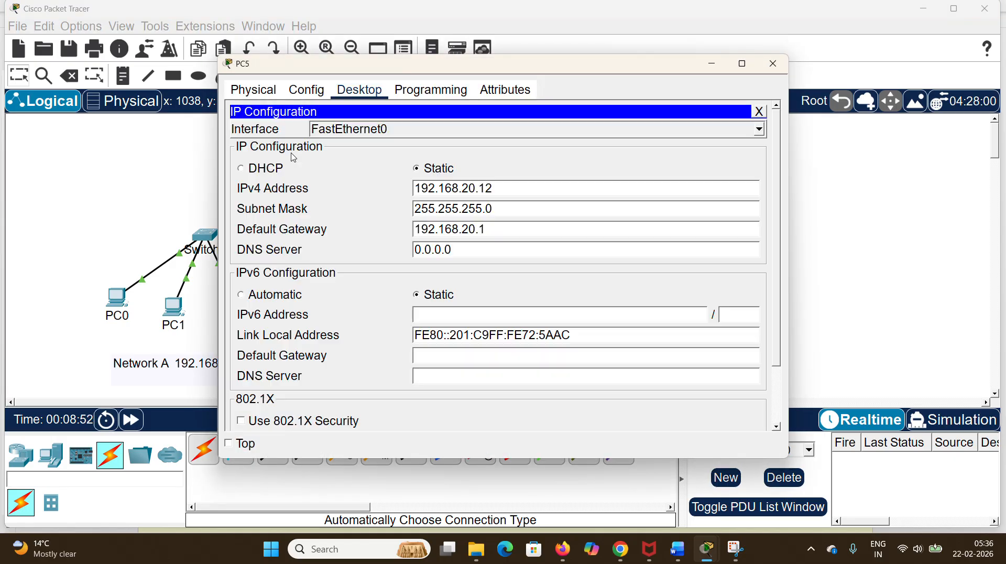
{"action": "left_click", "coordinate": [773, 64]}
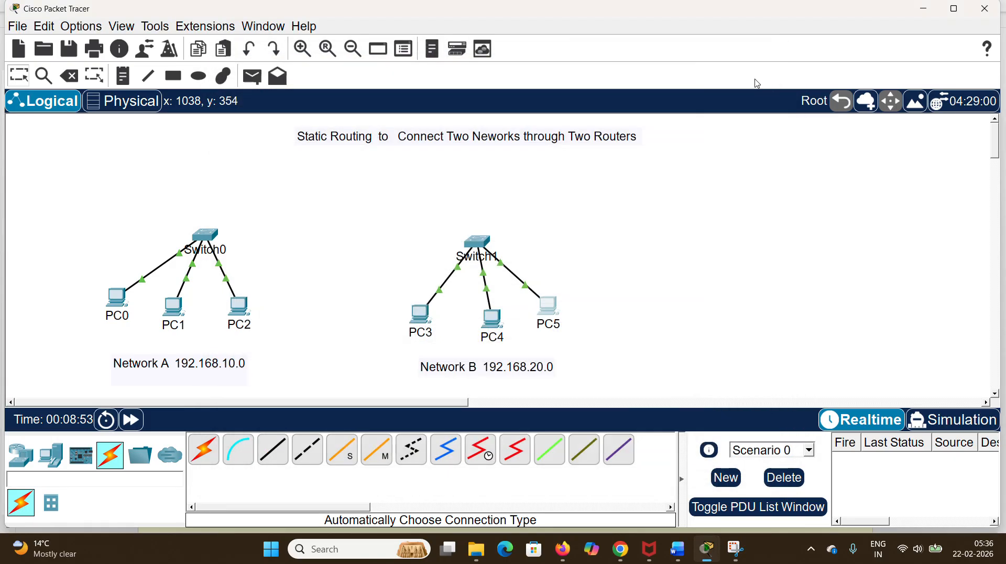
Step: Set up the ellipse drawing tool with a solid orange fill, color #ff9718
{"action": "left_click", "coordinate": [199, 77]}
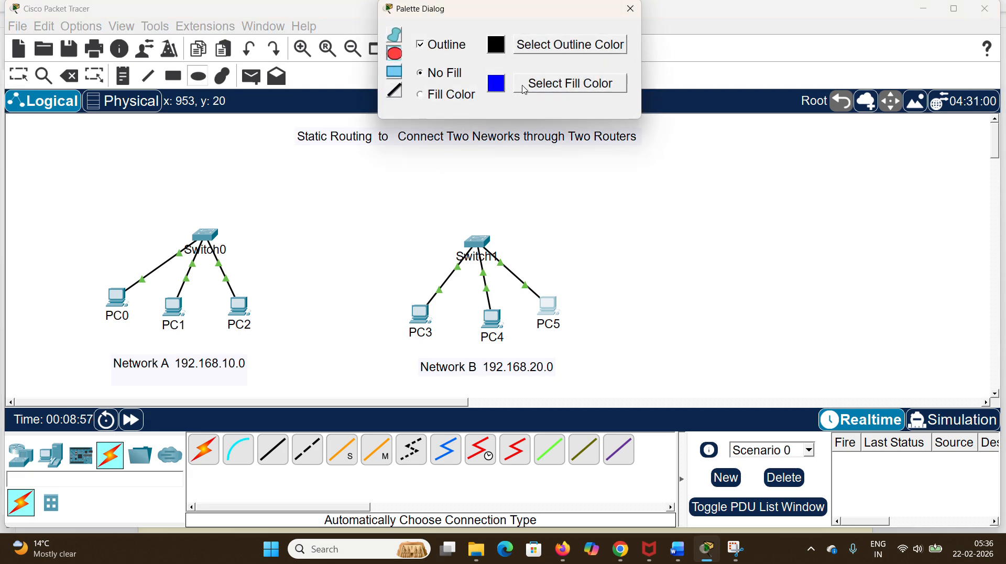
{"action": "left_click", "coordinate": [524, 89]}
{"action": "left_click", "coordinate": [572, 161]}
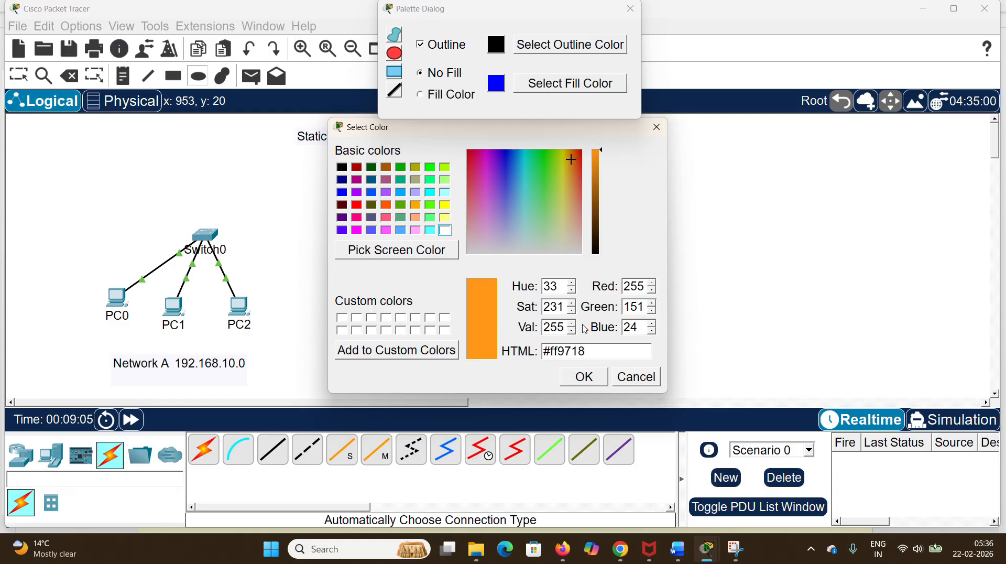
{"action": "left_click", "coordinate": [585, 377]}
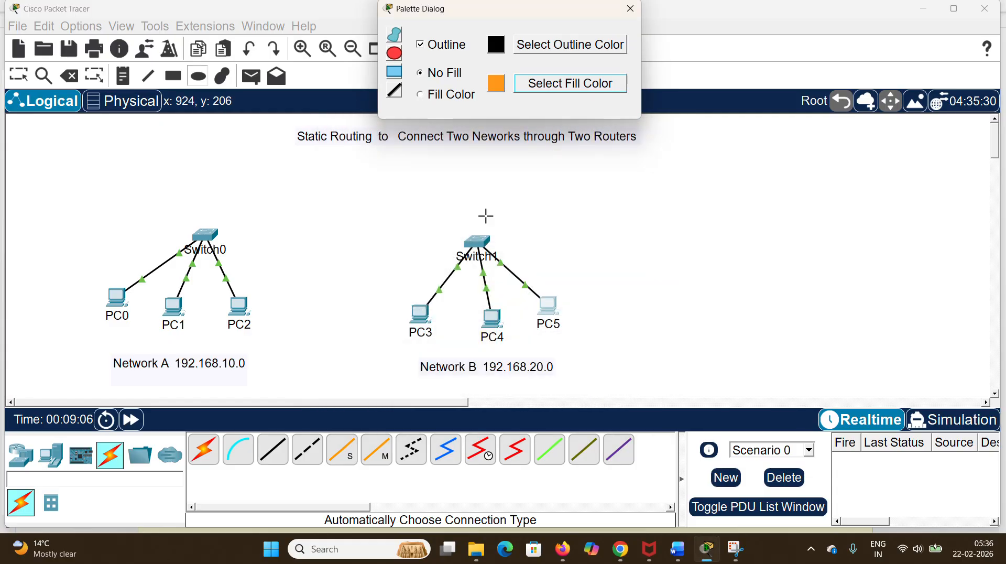
{"action": "left_click", "coordinate": [424, 98]}
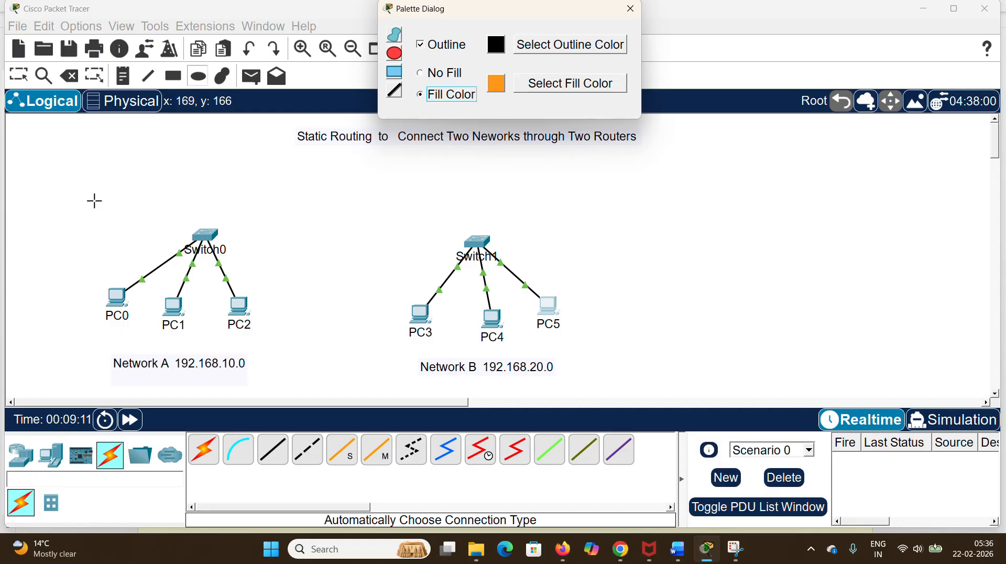
Step: Draw one filled ellipse around Switch0 and its PCs and another around Switch1 and its PCs
{"action": "left_click_drag", "start_coordinate": [96, 190], "coordinate": [279, 355]}
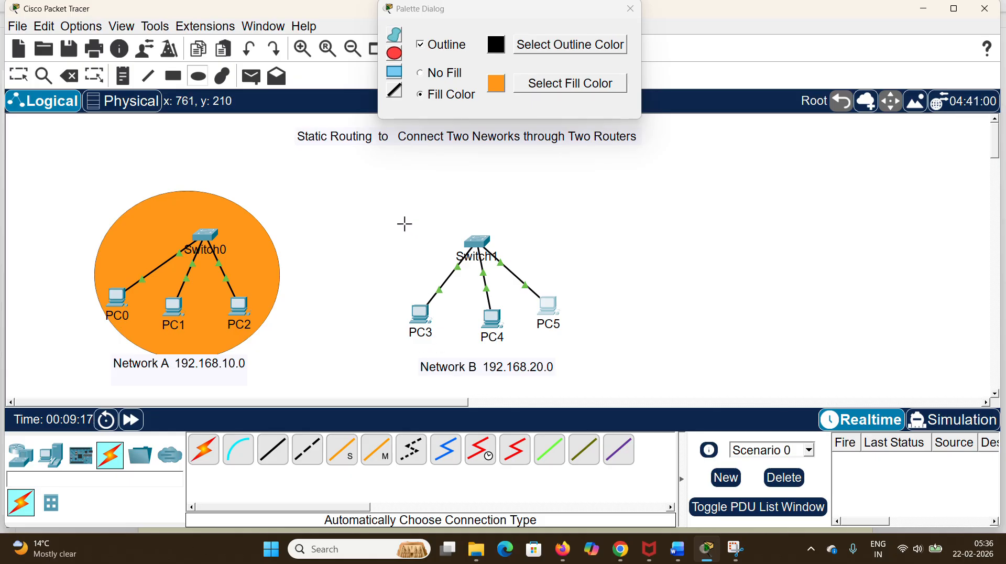
{"action": "left_click_drag", "start_coordinate": [398, 216], "coordinate": [596, 361]}
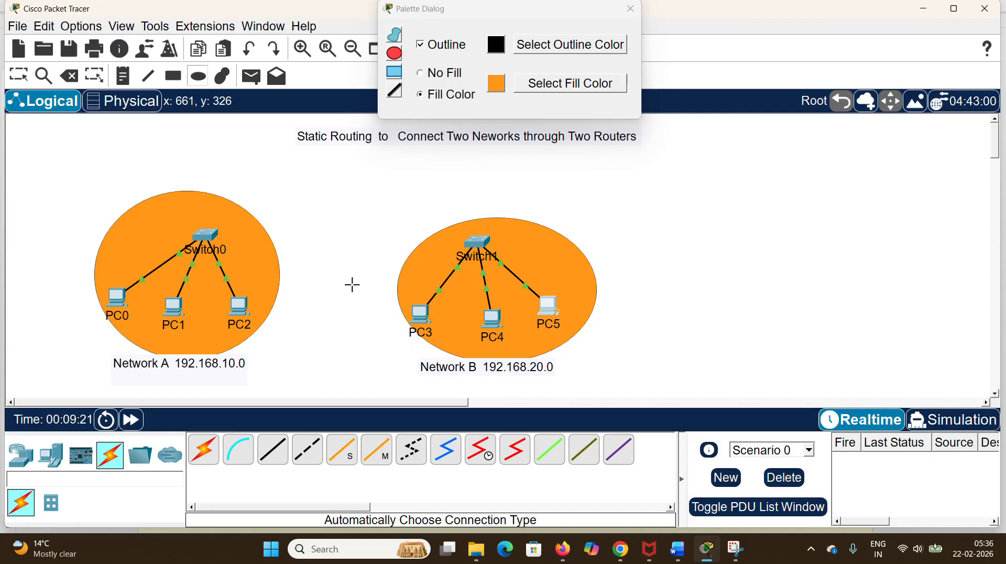
{"action": "key", "text": "Escape"}
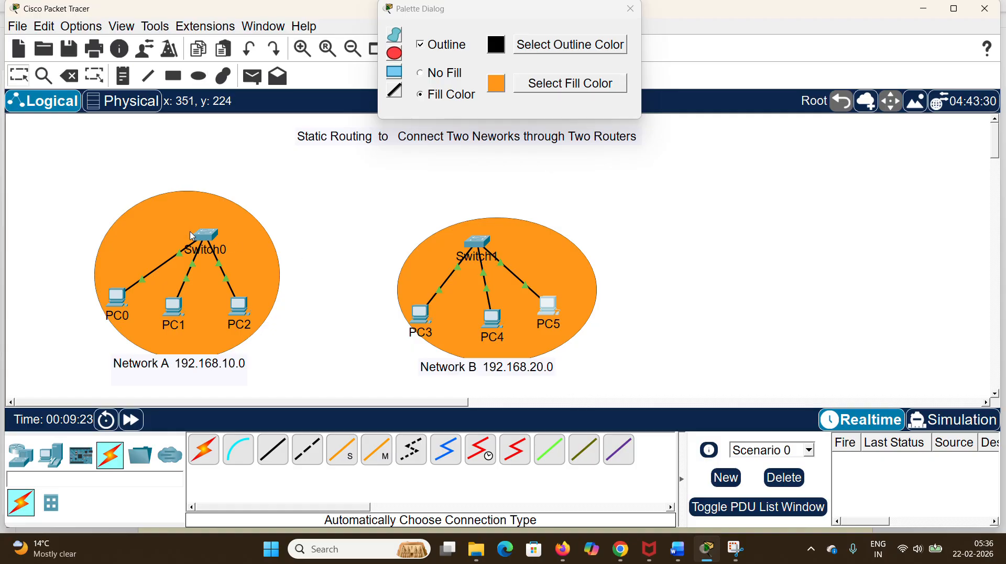
Step: Move Switch0, PC0, PC1, PC2 and the Network A note upward so the devices sit well inside their ellipse
{"action": "left_click_drag", "start_coordinate": [204, 238], "coordinate": [199, 216]}
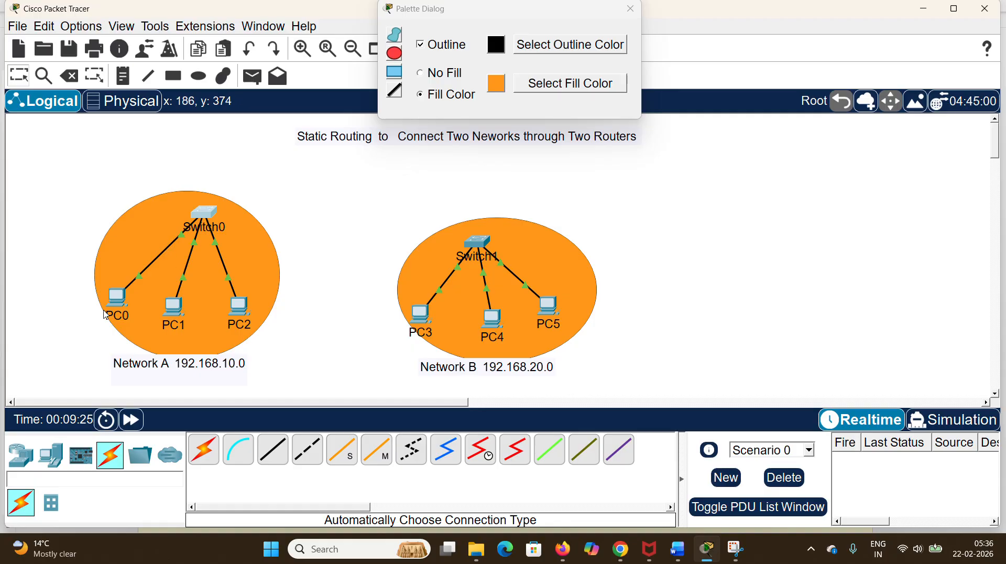
{"action": "left_click_drag", "start_coordinate": [114, 306], "coordinate": [123, 271]}
{"action": "left_click_drag", "start_coordinate": [163, 311], "coordinate": [179, 288]}
{"action": "left_click_drag", "start_coordinate": [239, 309], "coordinate": [241, 287]}
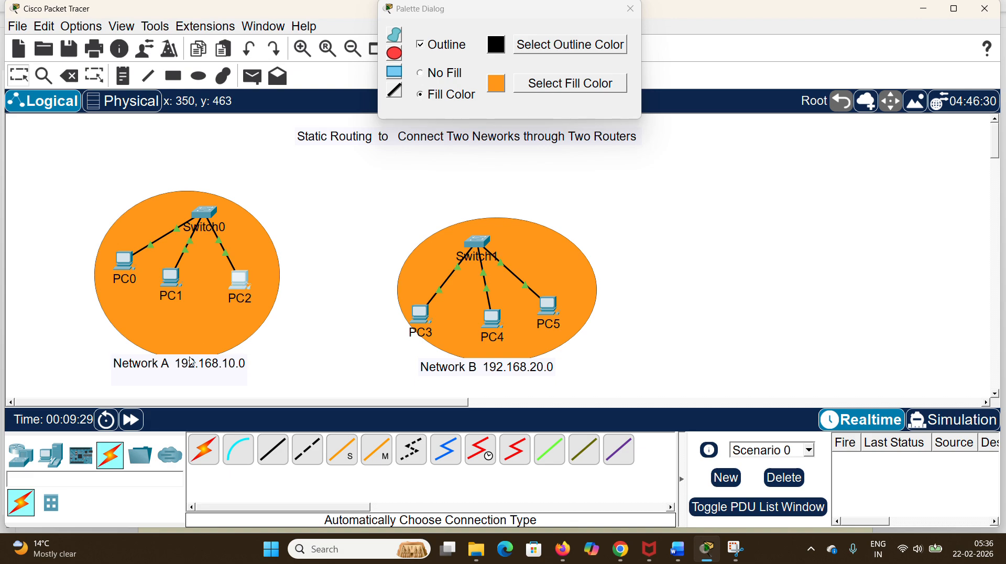
{"action": "left_click_drag", "start_coordinate": [188, 368], "coordinate": [198, 341]}
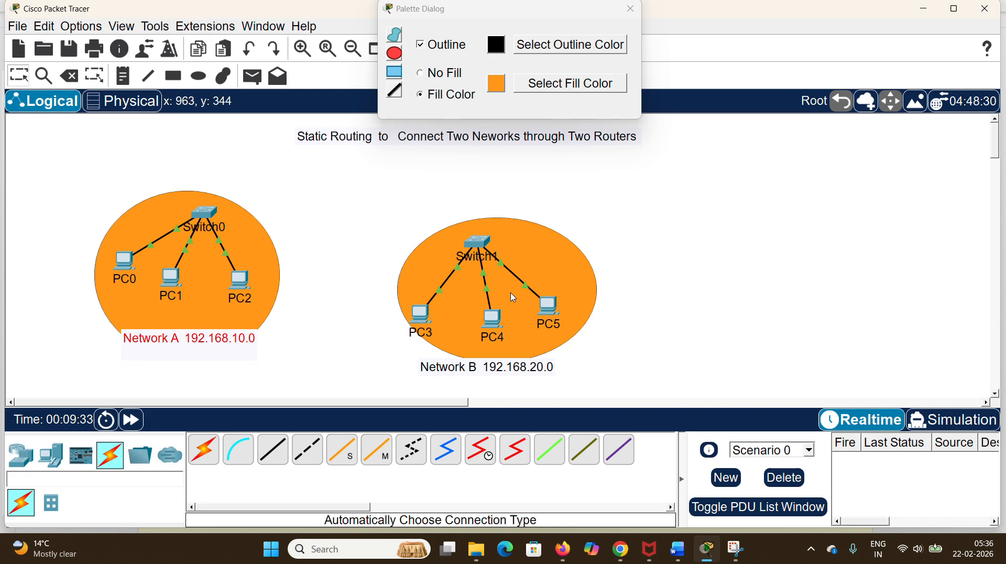
Step: Rearrange Switch1, PC3, PC4 and PC5 to sit inside their ellipse, and move the Network B note up to its lower edge
{"action": "left_click_drag", "start_coordinate": [483, 246], "coordinate": [504, 240]}
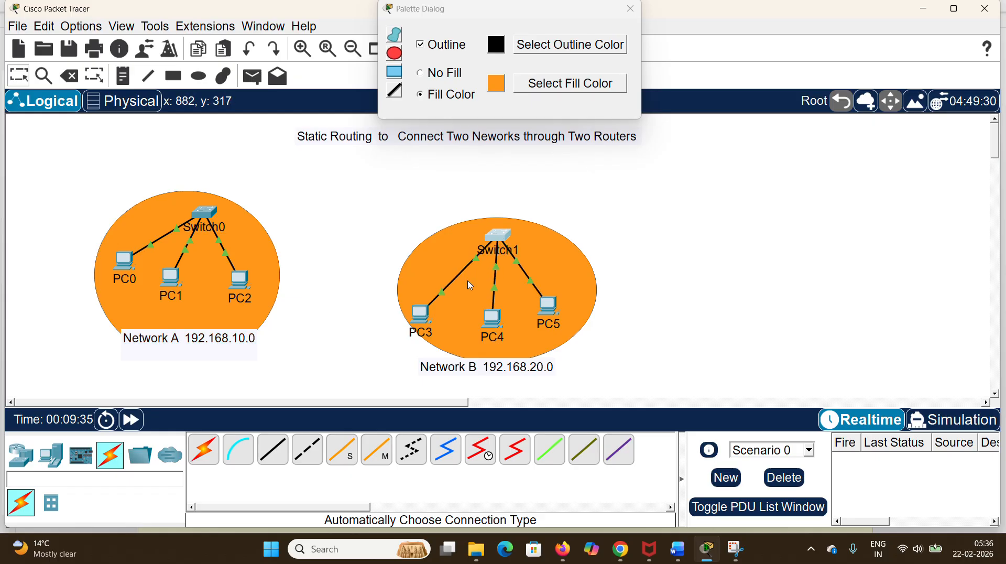
{"action": "left_click_drag", "start_coordinate": [431, 317], "coordinate": [440, 304]}
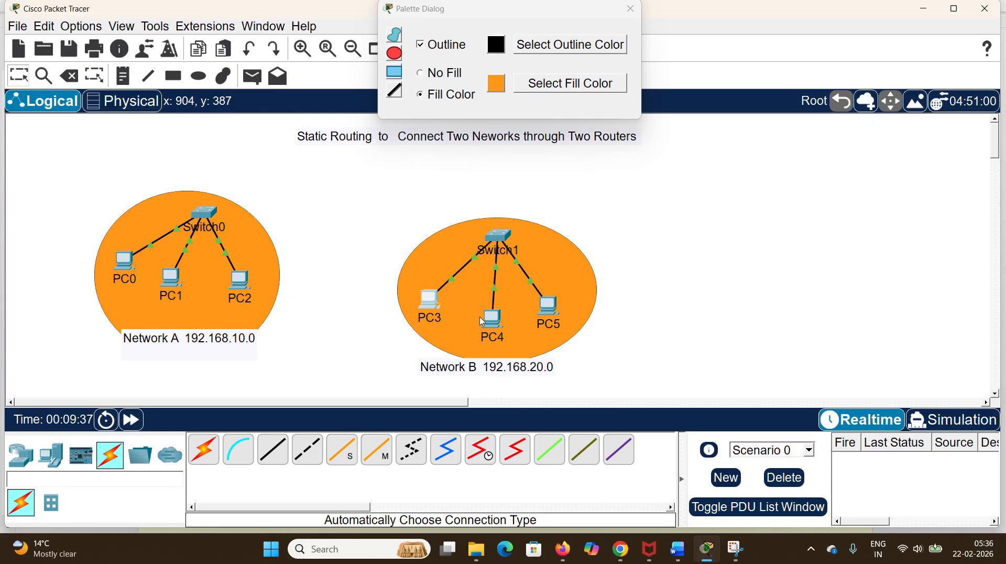
{"action": "left_click_drag", "start_coordinate": [492, 326], "coordinate": [566, 300]}
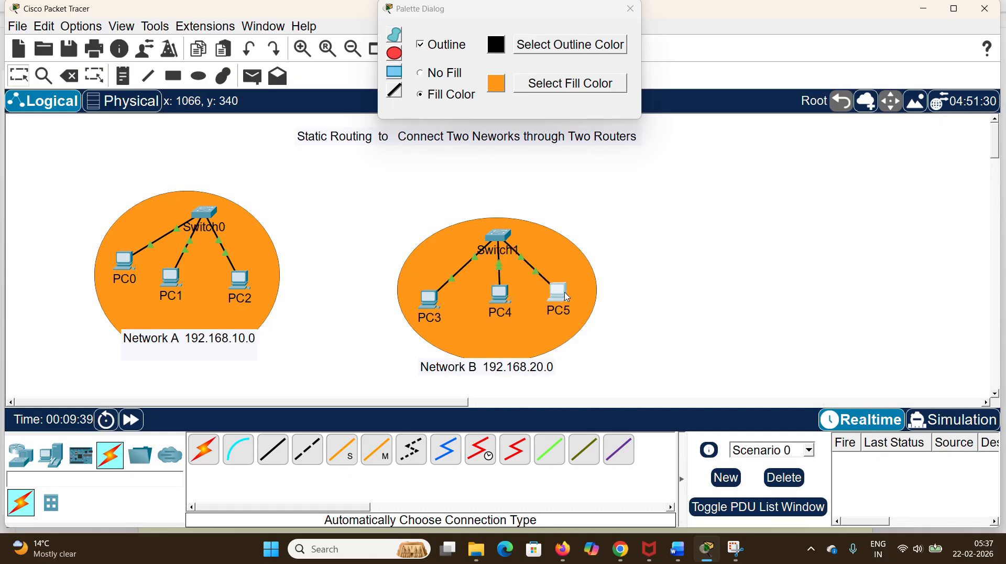
{"action": "left_click_drag", "start_coordinate": [517, 372], "coordinate": [527, 358]}
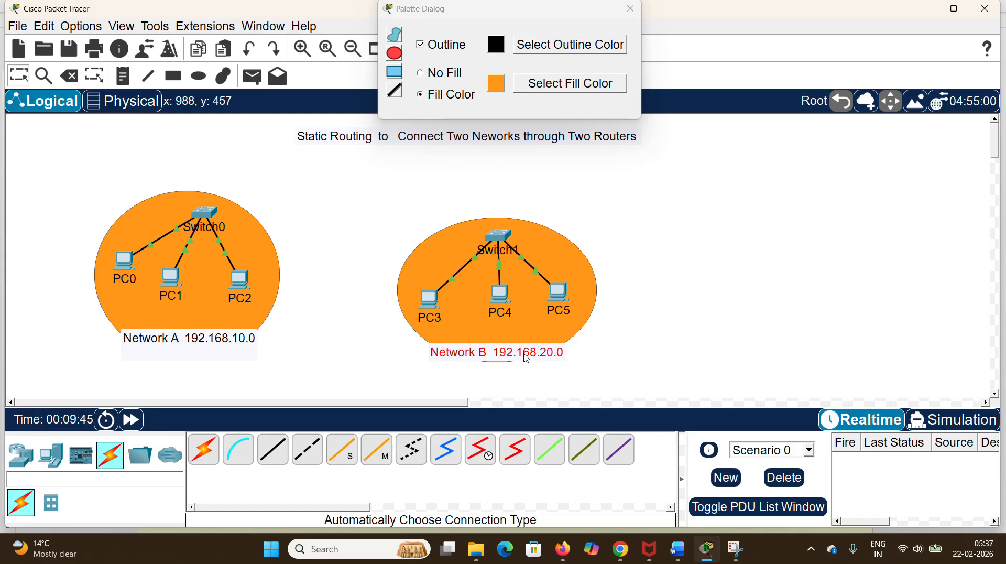
Step: Close the drawing palette and move the Static Routing title note higher in the workspace
{"action": "left_click", "coordinate": [633, 11]}
{"action": "left_click", "coordinate": [485, 137]}
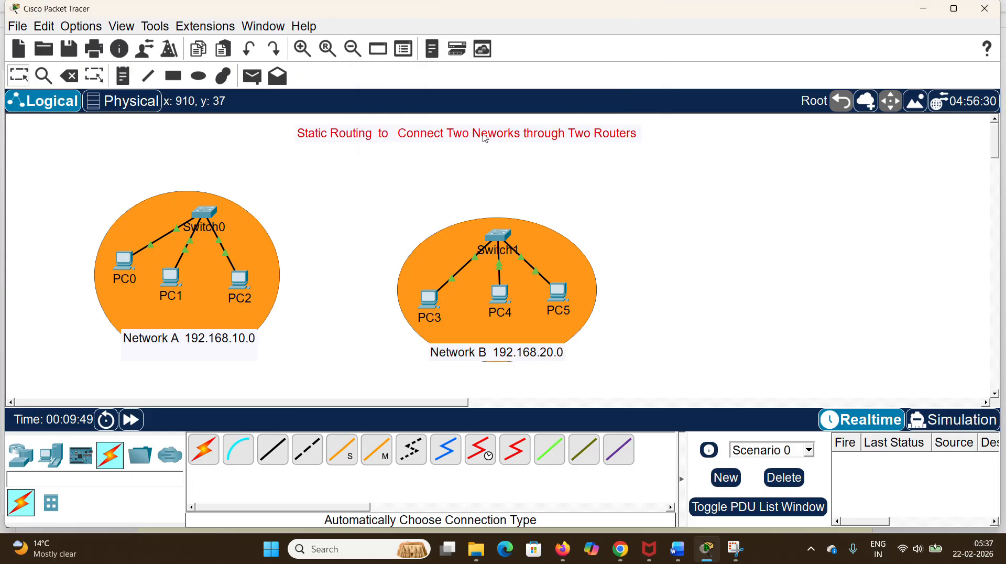
{"action": "left_click_drag", "start_coordinate": [485, 138], "coordinate": [483, 126]}
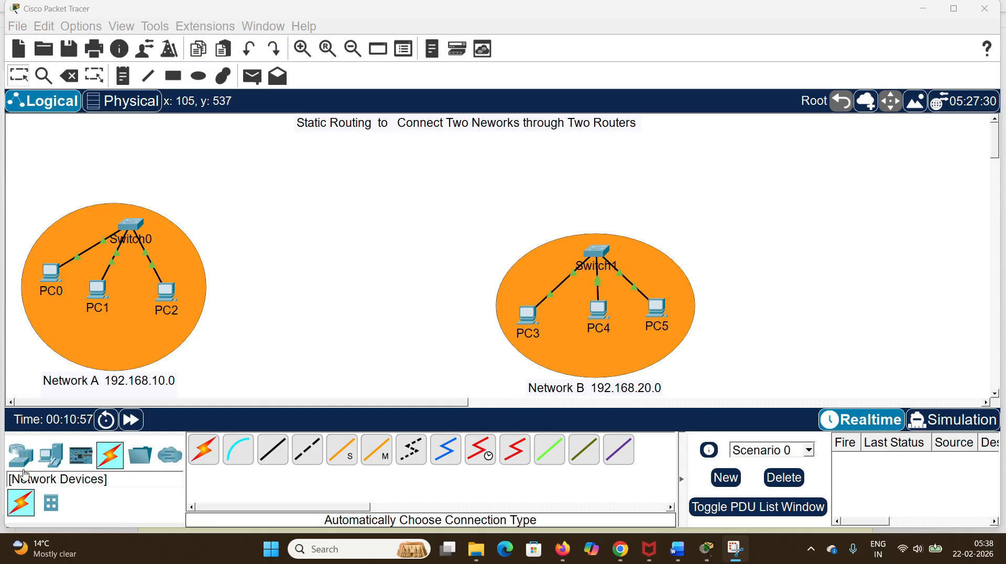
Step: Place two PT-Router devices above and between the network ellipses, one on the Network A side and one on the Network B side
{"action": "left_click", "coordinate": [22, 463]}
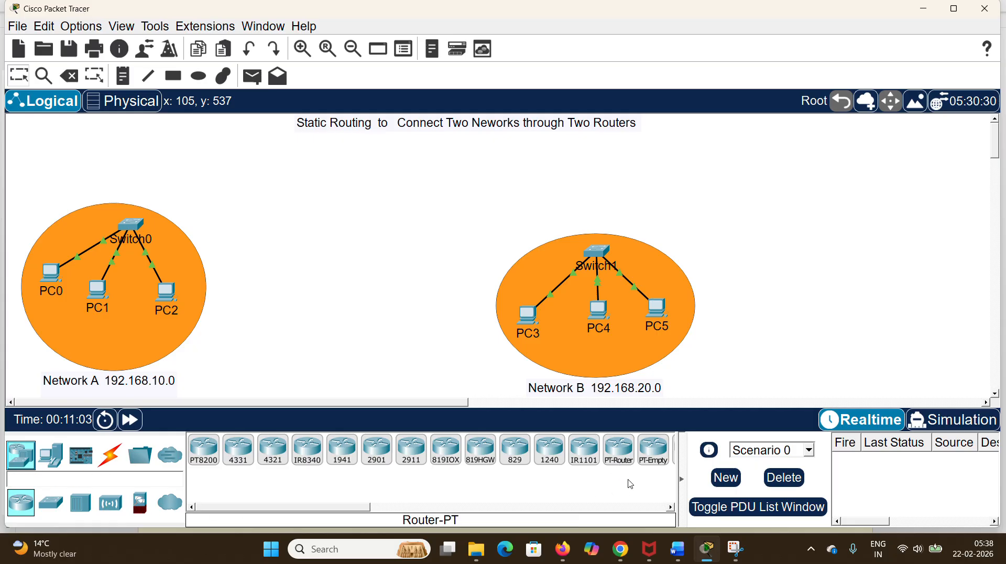
{"action": "left_click", "coordinate": [618, 451]}
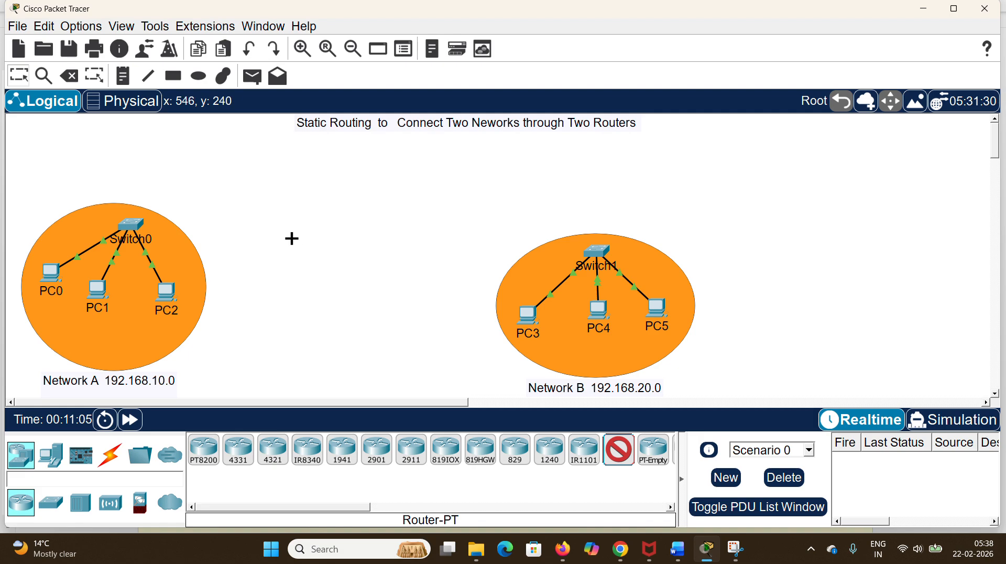
{"action": "left_click", "coordinate": [270, 190]}
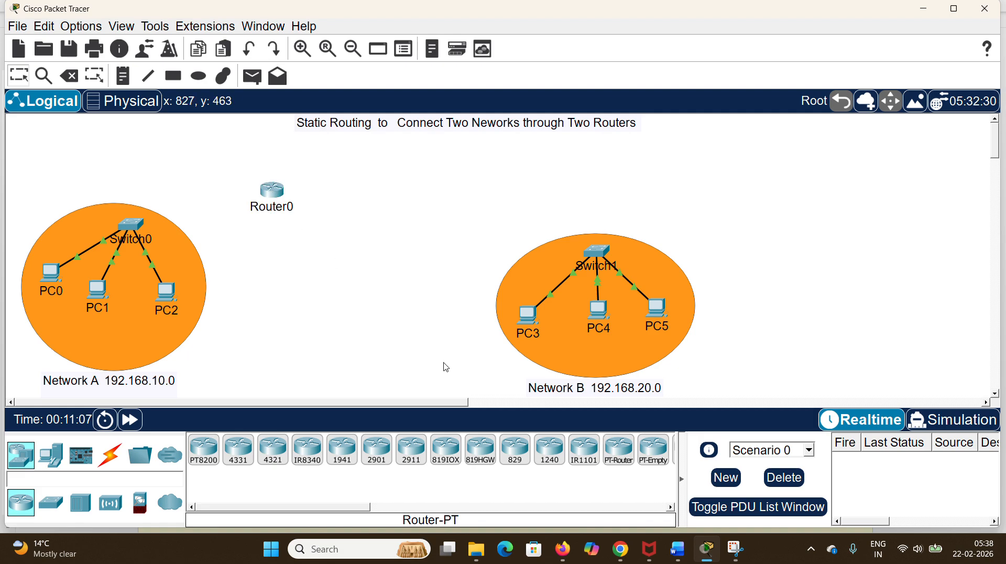
{"action": "left_click", "coordinate": [618, 451]}
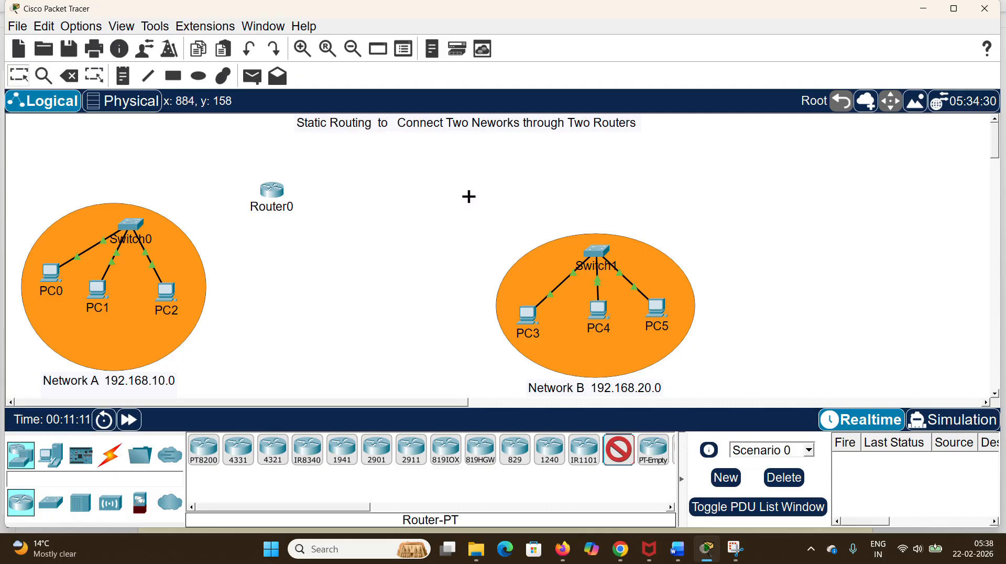
{"action": "left_click", "coordinate": [462, 197]}
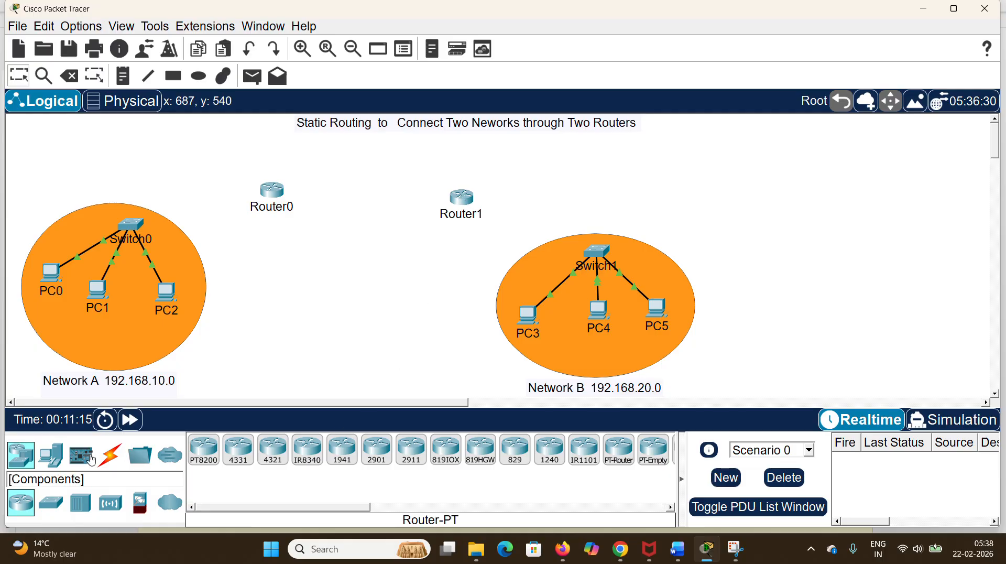
Step: Connect Switch0's FastEthernet0/4 to Router0's FastEthernet0/0 with a Copper Straight-Through cable
{"action": "left_click", "coordinate": [165, 458]}
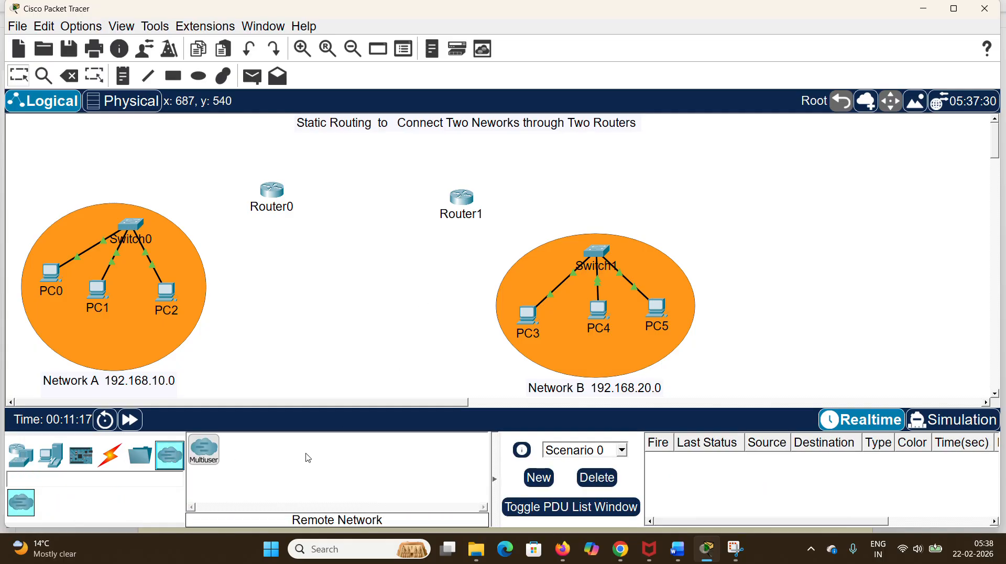
{"action": "left_click", "coordinate": [109, 457]}
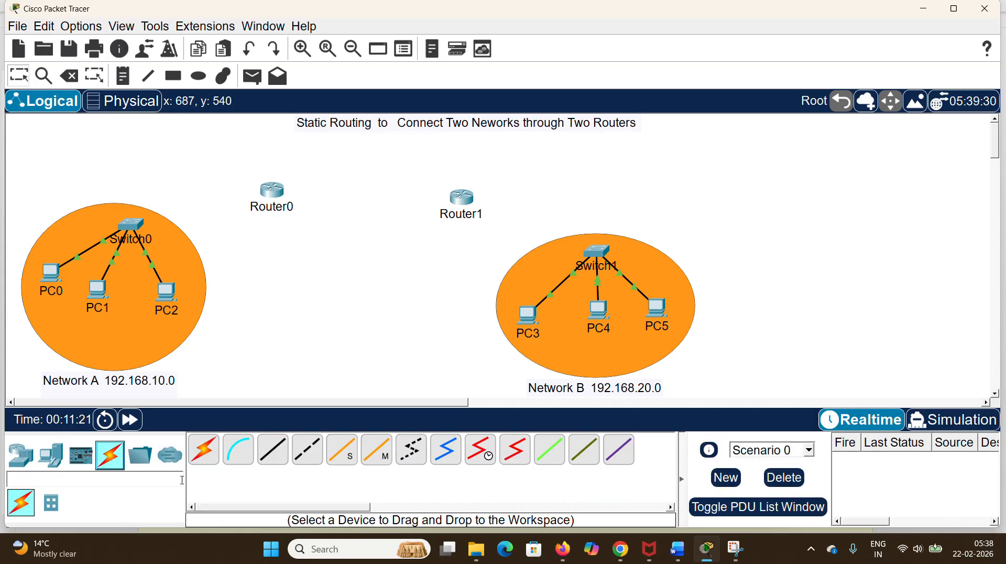
{"action": "left_click", "coordinate": [277, 452]}
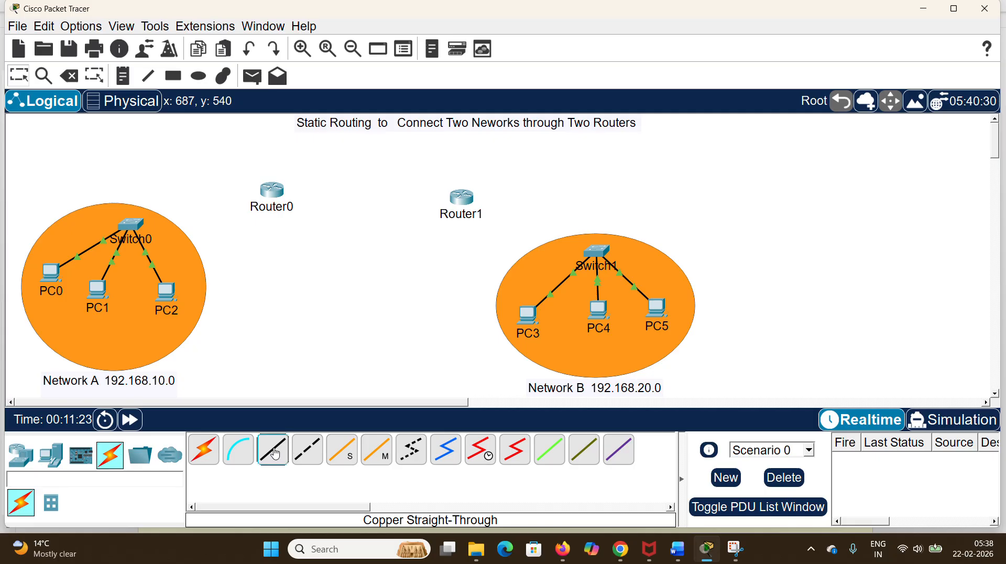
{"action": "left_click", "coordinate": [131, 224]}
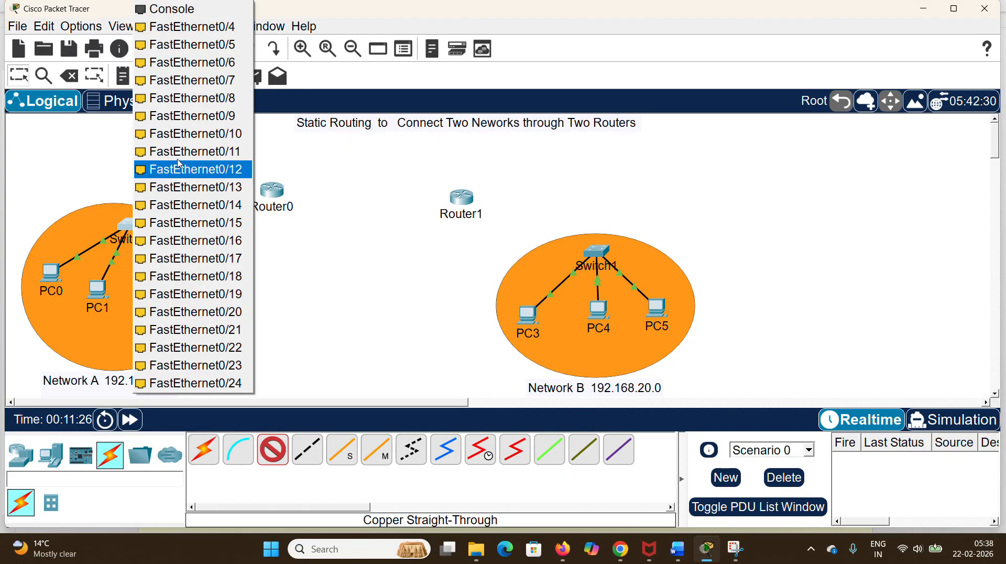
{"action": "left_click", "coordinate": [225, 26]}
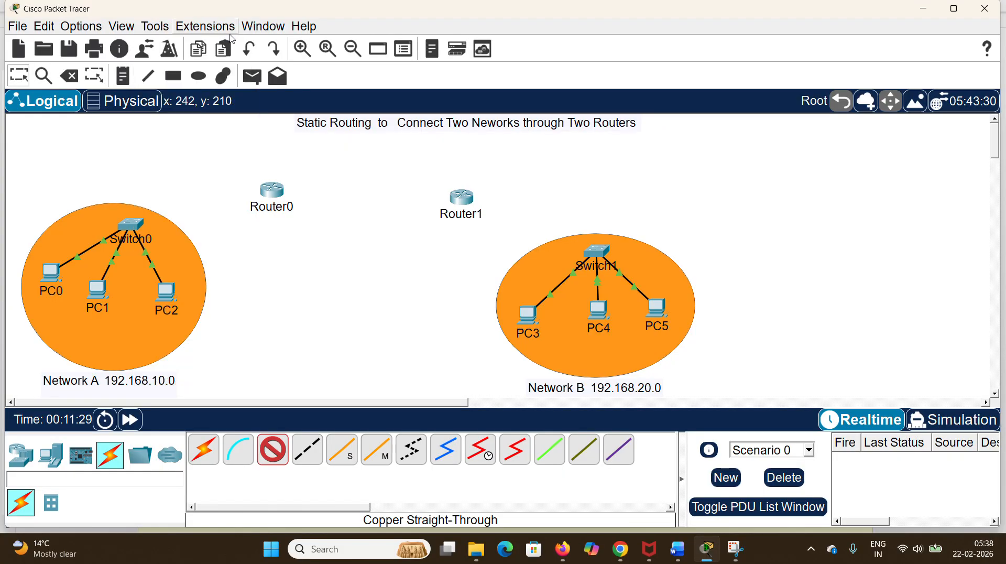
{"action": "left_click", "coordinate": [275, 191]}
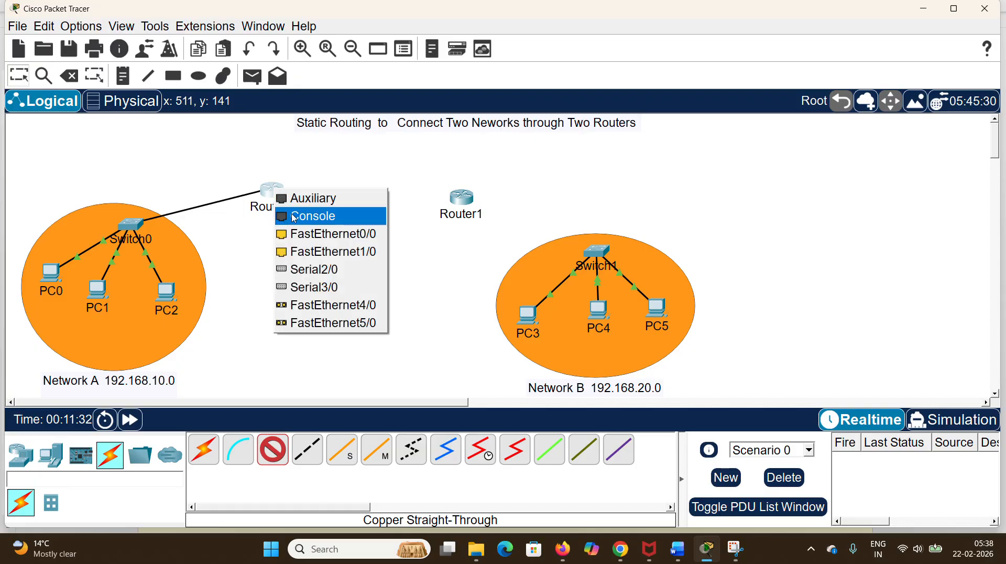
{"action": "left_click", "coordinate": [325, 240]}
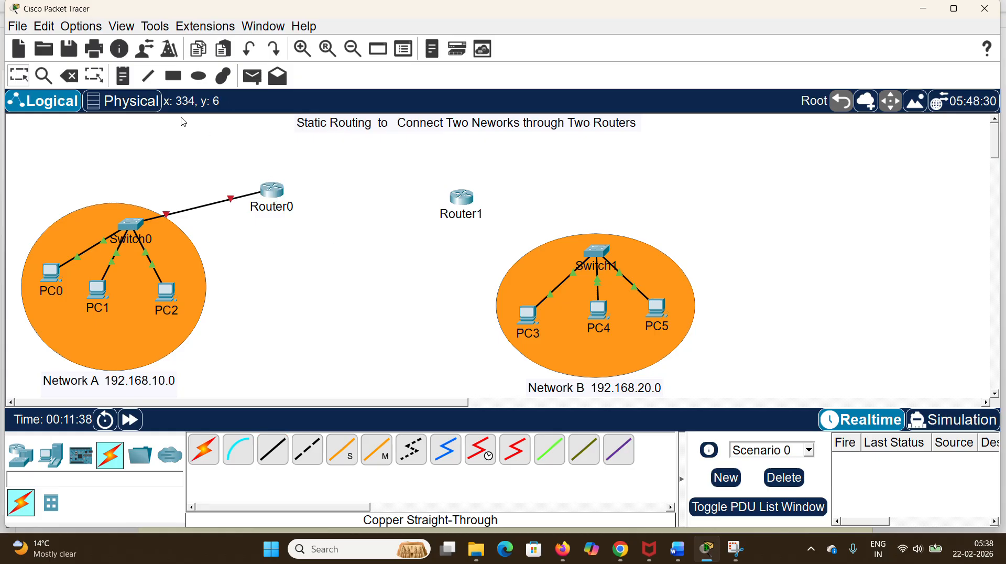
Step: Connect Router1's FastEthernet0/0 to Switch1's FastEthernet0/8 with a Copper Straight-Through cable
{"action": "left_click", "coordinate": [271, 449]}
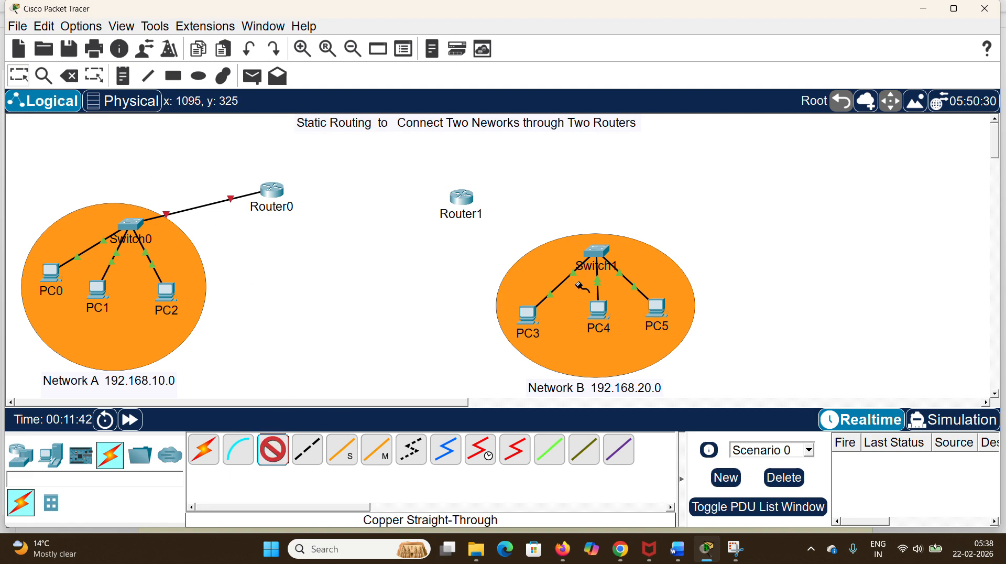
{"action": "left_click", "coordinate": [464, 198]}
{"action": "left_click", "coordinate": [519, 242]}
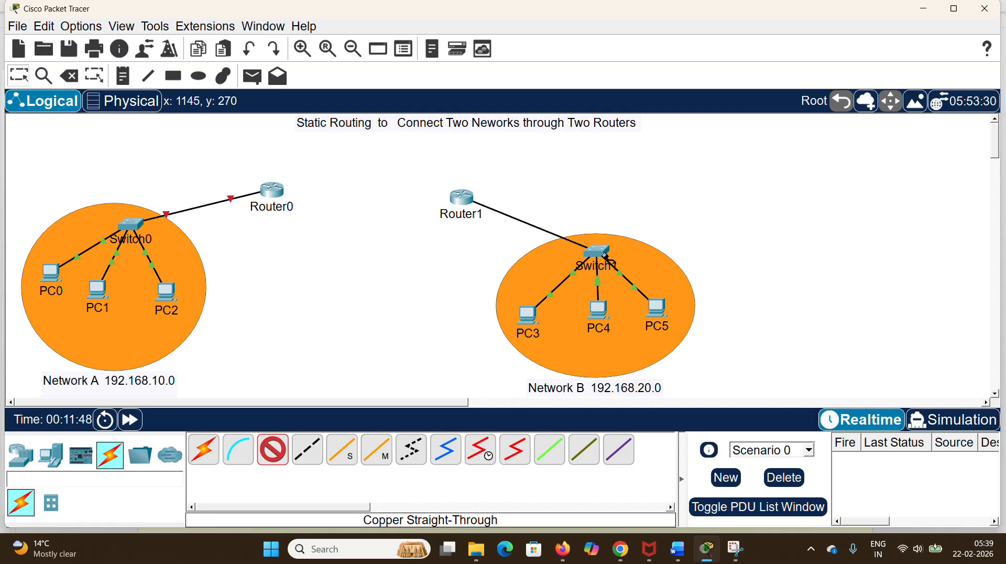
{"action": "left_click", "coordinate": [601, 253]}
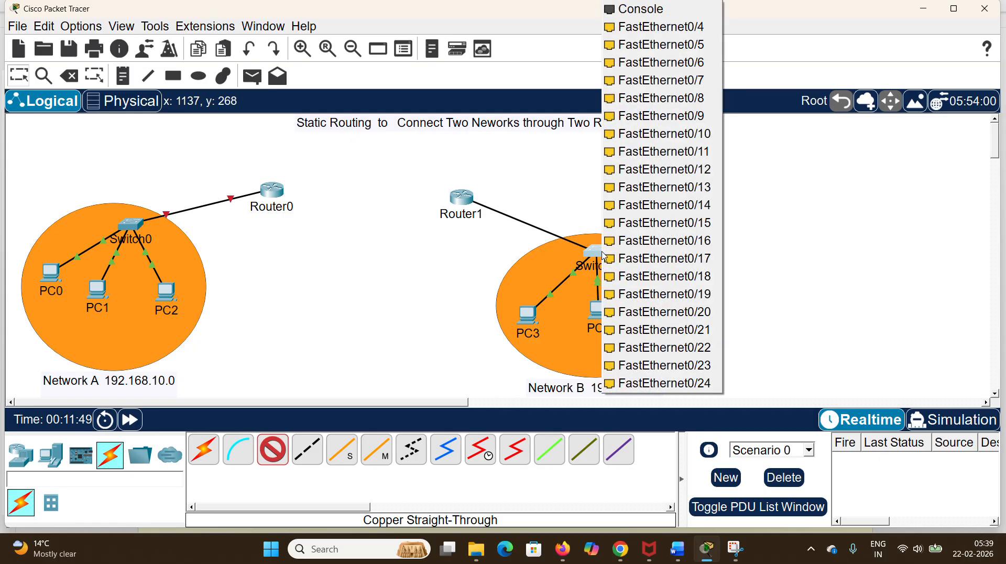
{"action": "left_click", "coordinate": [645, 114]}
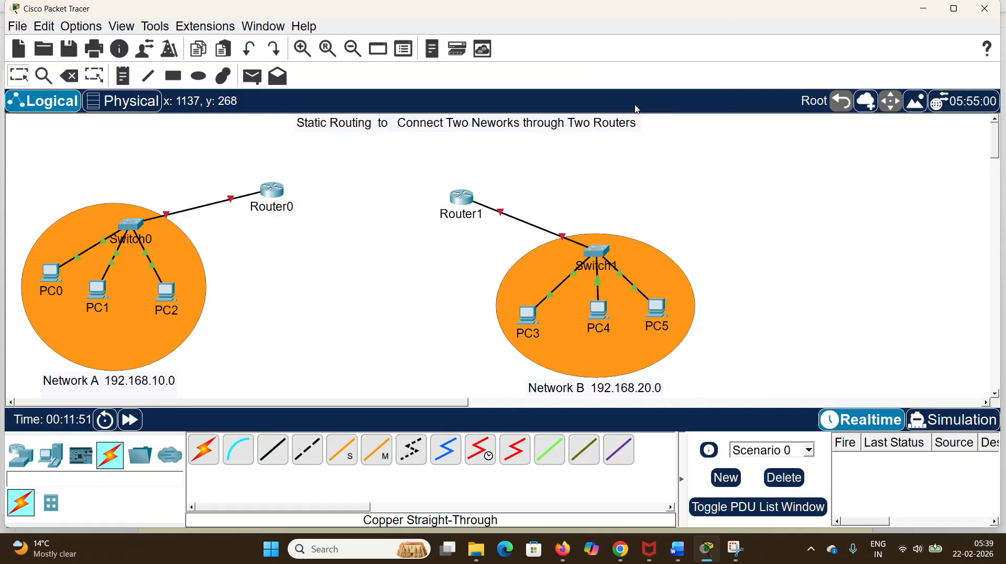
Step: Review PC0's IP configuration, including its default gateway
{"action": "left_click", "coordinate": [52, 275]}
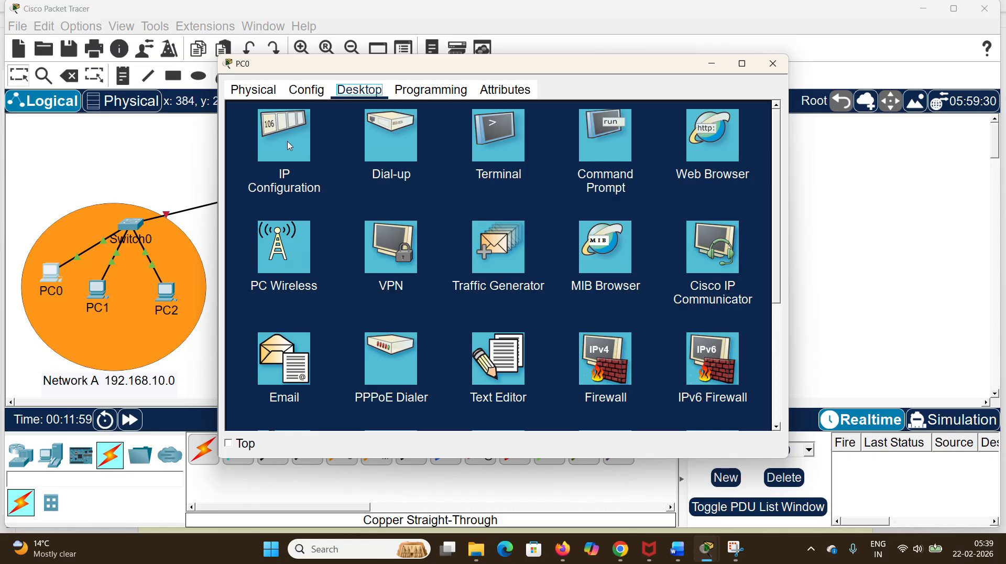
{"action": "left_click", "coordinate": [299, 153]}
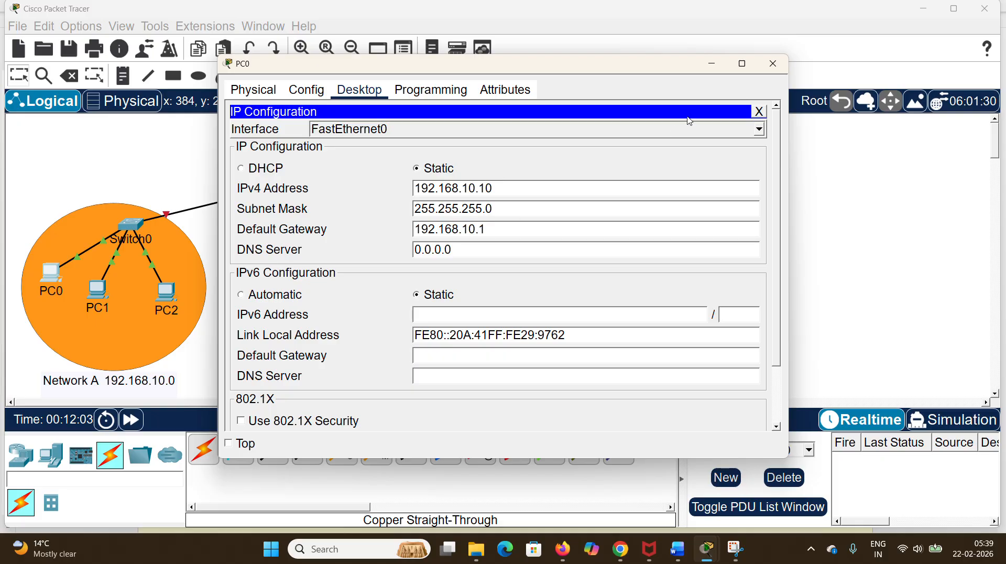
{"action": "left_click", "coordinate": [773, 64]}
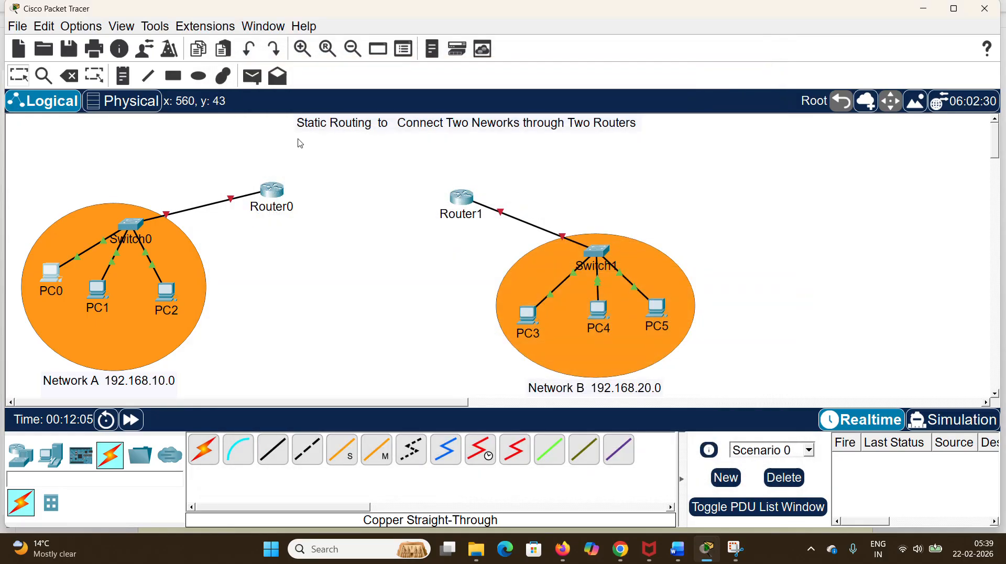
Step: Enable Always Show Port Labels in Logical Workspace in the preferences
{"action": "left_click", "coordinate": [94, 30]}
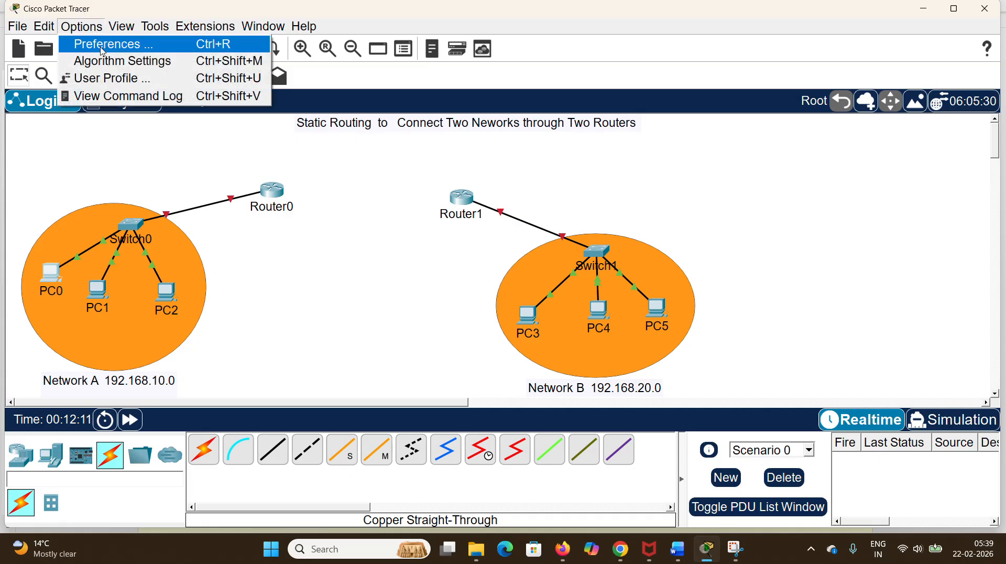
{"action": "left_click", "coordinate": [103, 45]}
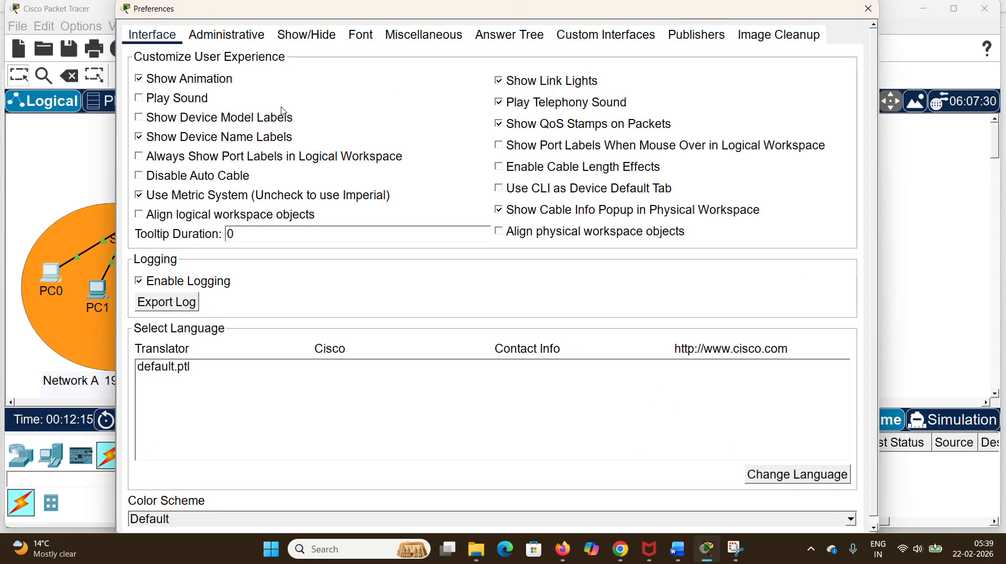
{"action": "left_click", "coordinate": [139, 157]}
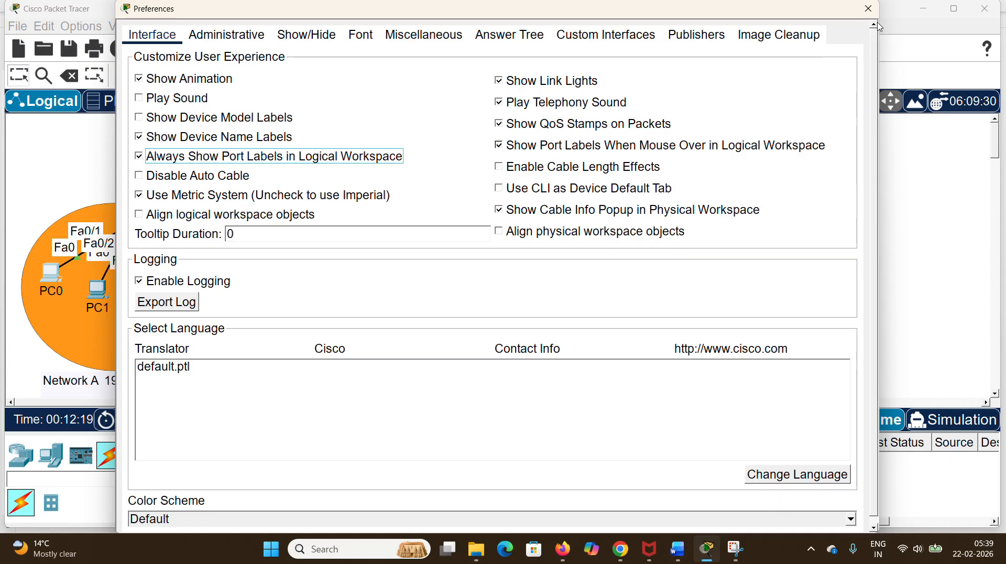
{"action": "left_click", "coordinate": [868, 8]}
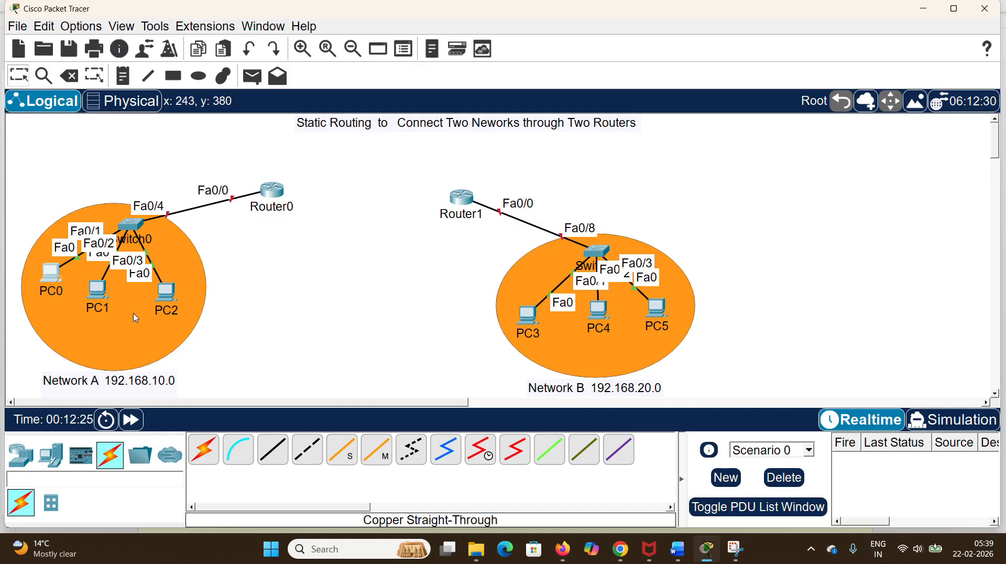
Step: Review PC1's IP configuration, including its default gateway
{"action": "left_click", "coordinate": [98, 289]}
{"action": "left_click", "coordinate": [269, 166]}
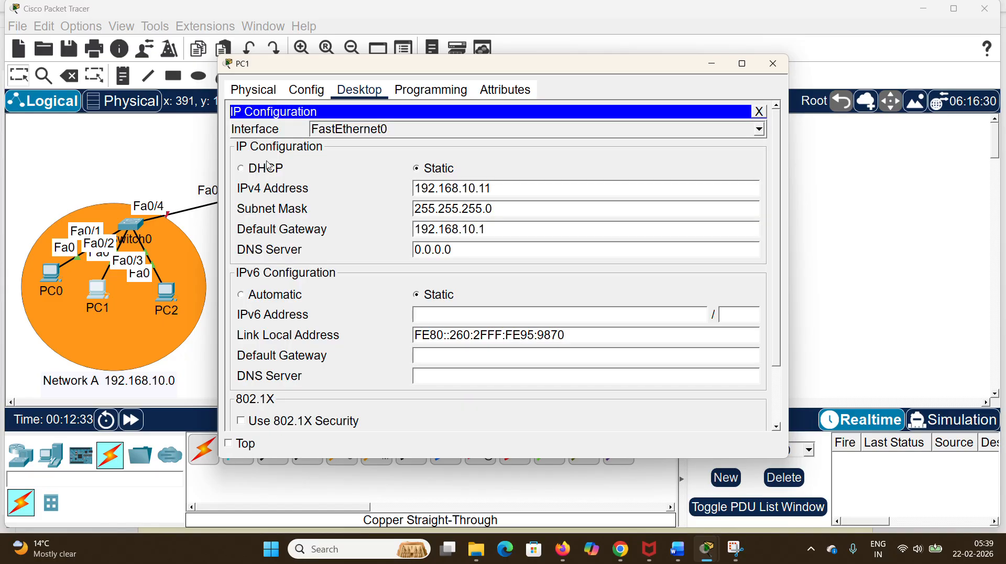
{"action": "left_click", "coordinate": [773, 64]}
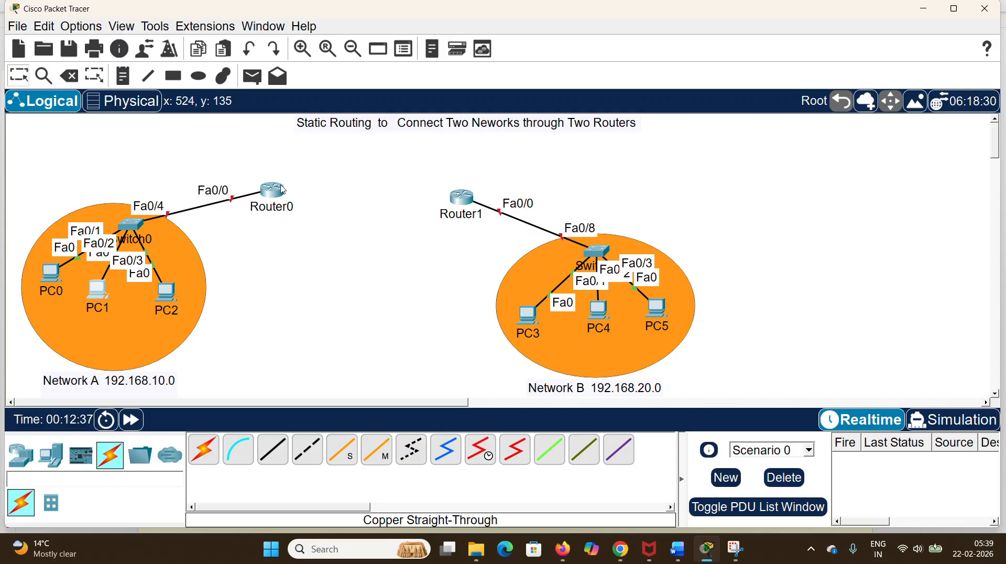
Step: Turn on Router0's FastEthernet0/0 with IPv4 address 192.168.10.1 and subnet mask 255.255.255.0, and fast-forward the simulation time
{"action": "left_click", "coordinate": [276, 198]}
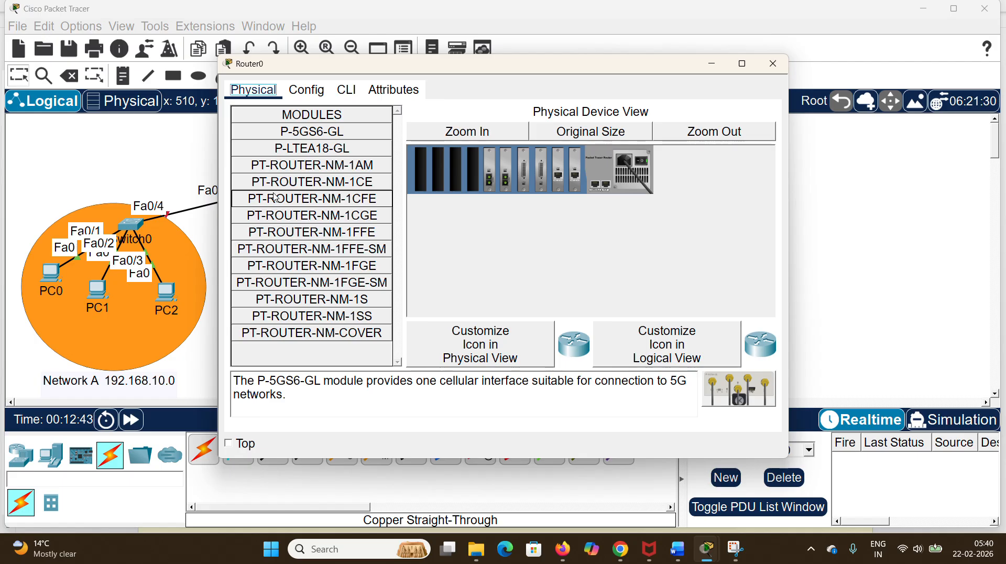
{"action": "left_click", "coordinate": [323, 96]}
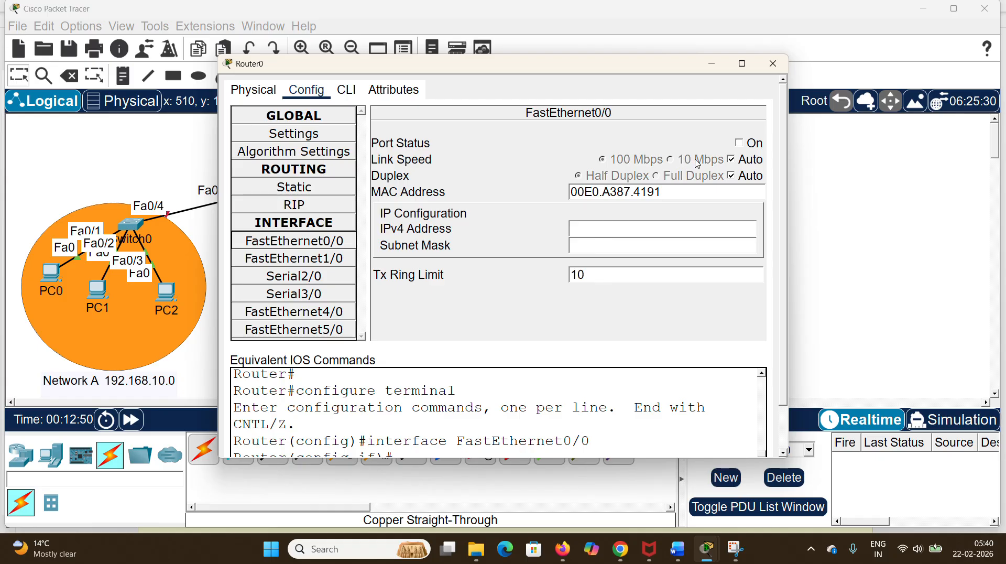
{"action": "left_click", "coordinate": [739, 144]}
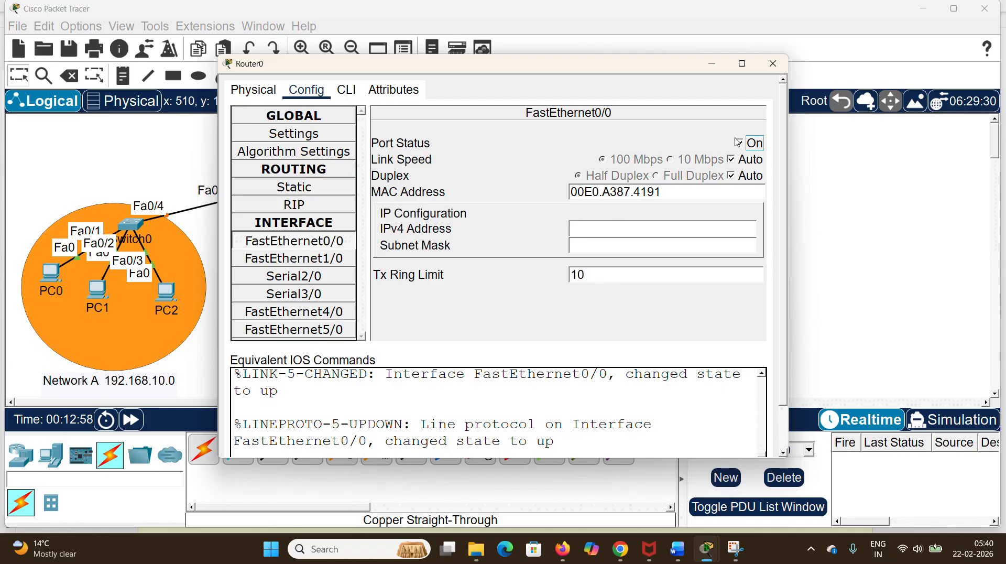
{"action": "left_click", "coordinate": [582, 231]}
{"action": "type", "text": "192.168.10."}
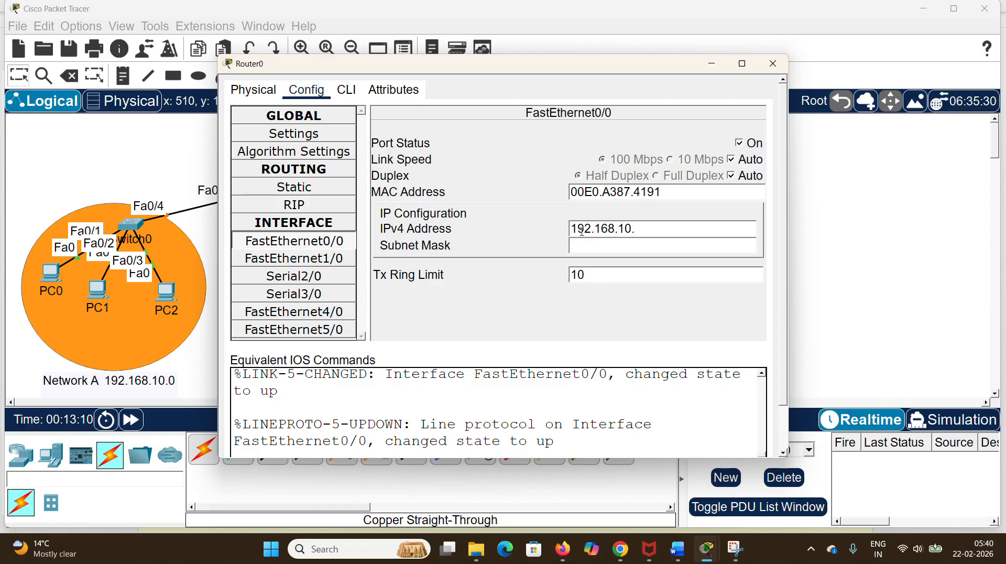
{"action": "type", "text": "1"}
{"action": "left_click", "coordinate": [594, 246]}
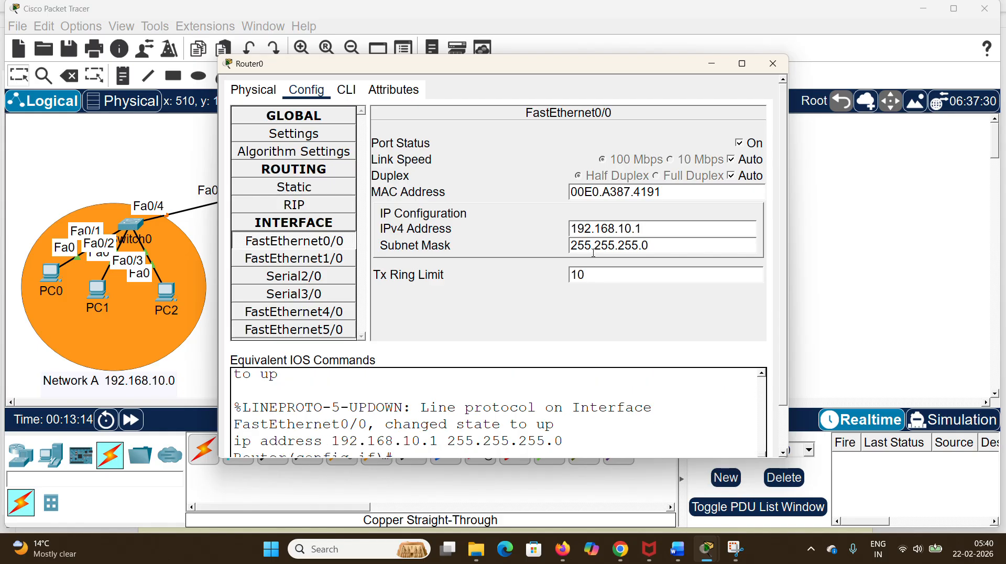
{"action": "left_click", "coordinate": [773, 63]}
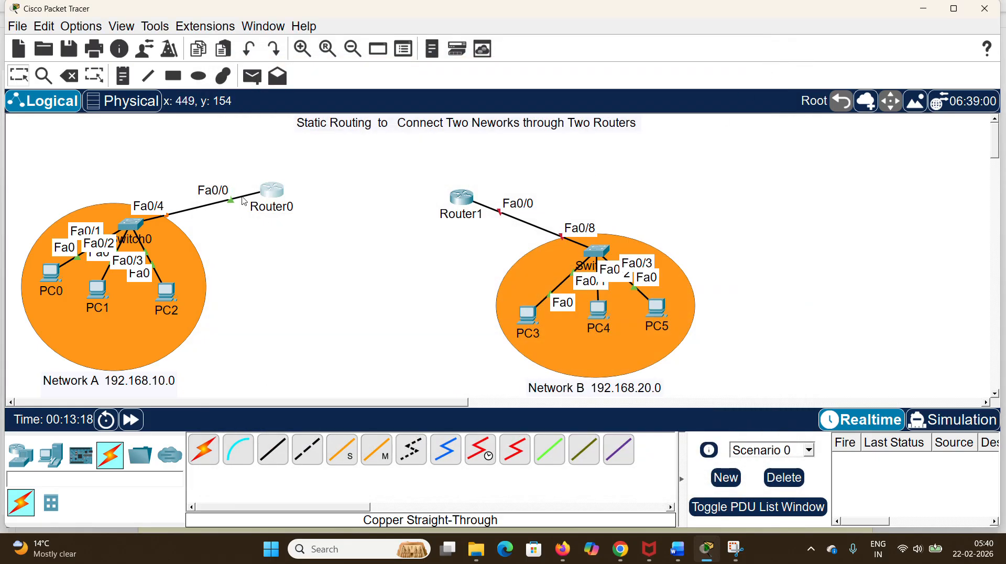
{"action": "left_click", "coordinate": [131, 419]}
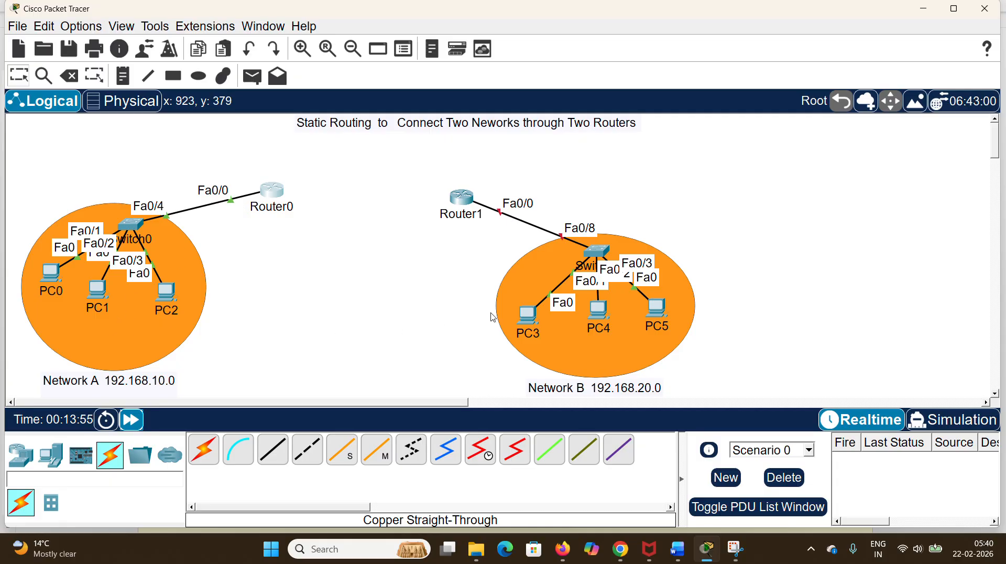
Step: Turn on Router1's FastEthernet0/0 with IPv4 address 192.168.20.1 and subnet mask 255.255.255.0, and fast-forward the simulation time
{"action": "left_click", "coordinate": [466, 199]}
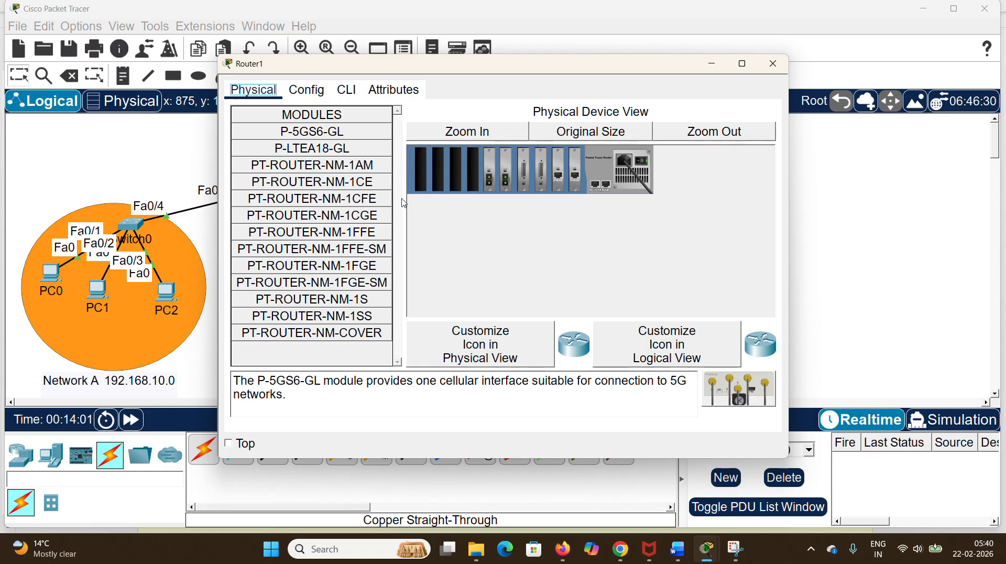
{"action": "left_click", "coordinate": [311, 93]}
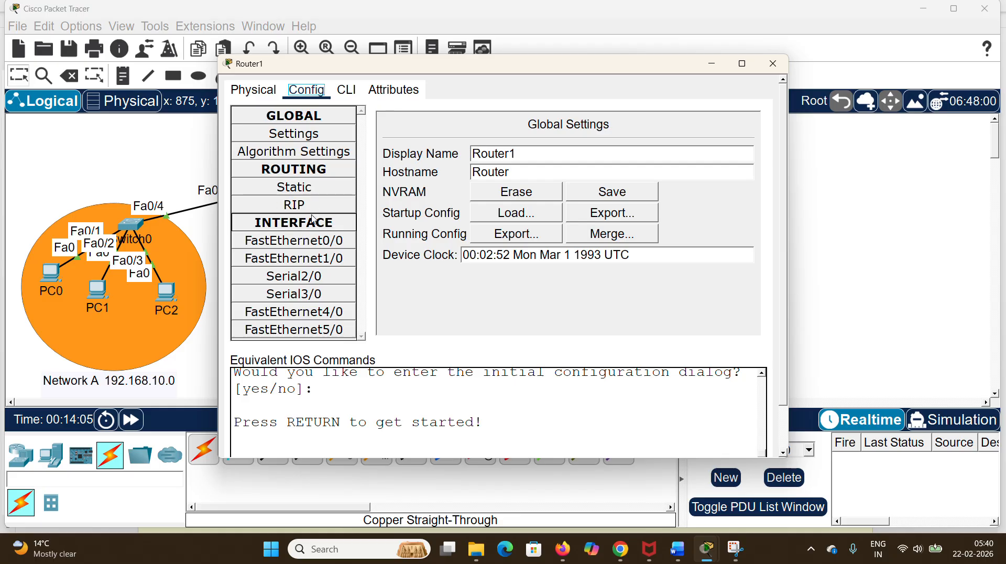
{"action": "left_click", "coordinate": [325, 246]}
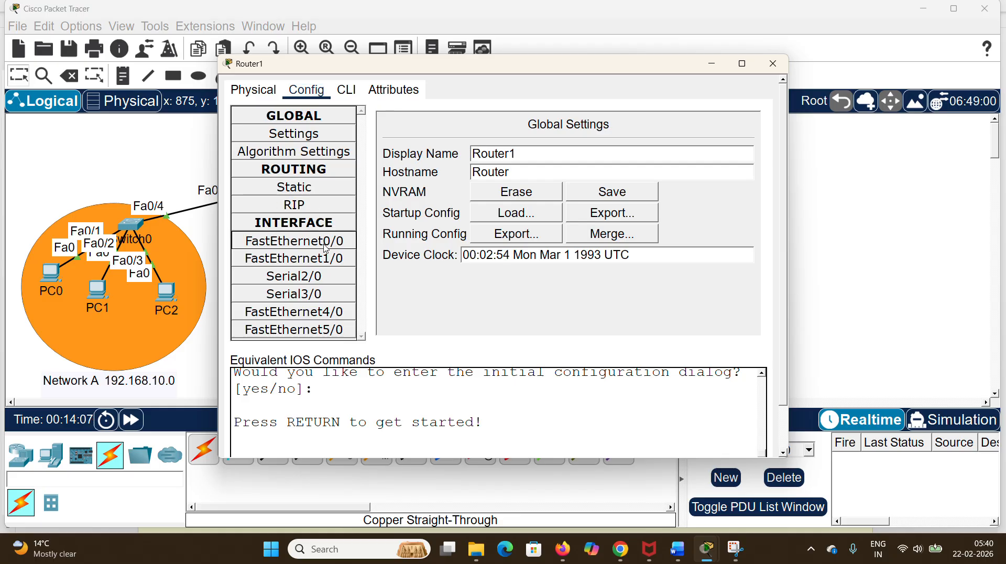
{"action": "left_click", "coordinate": [599, 228]}
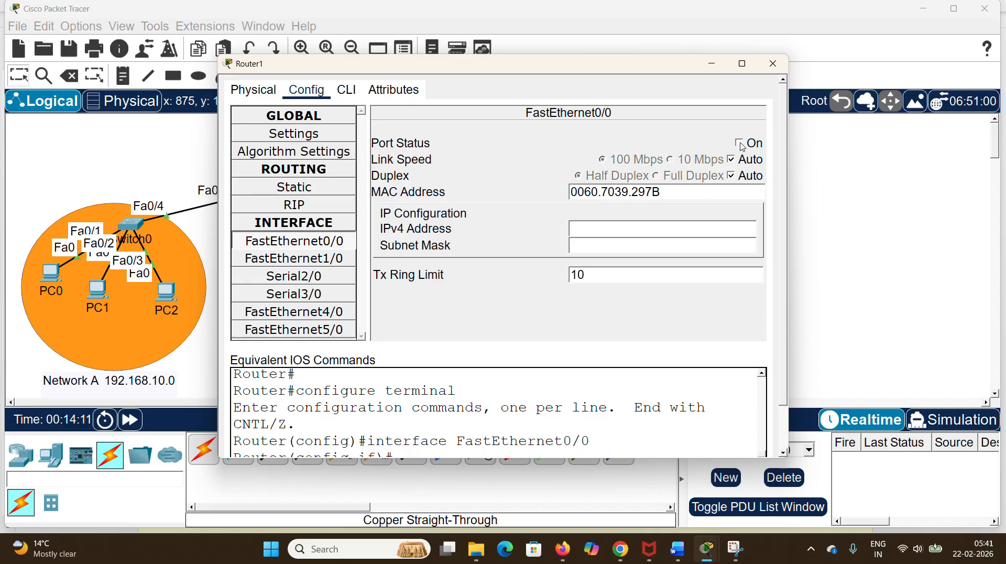
{"action": "left_click", "coordinate": [739, 143]}
{"action": "left_click", "coordinate": [584, 232]}
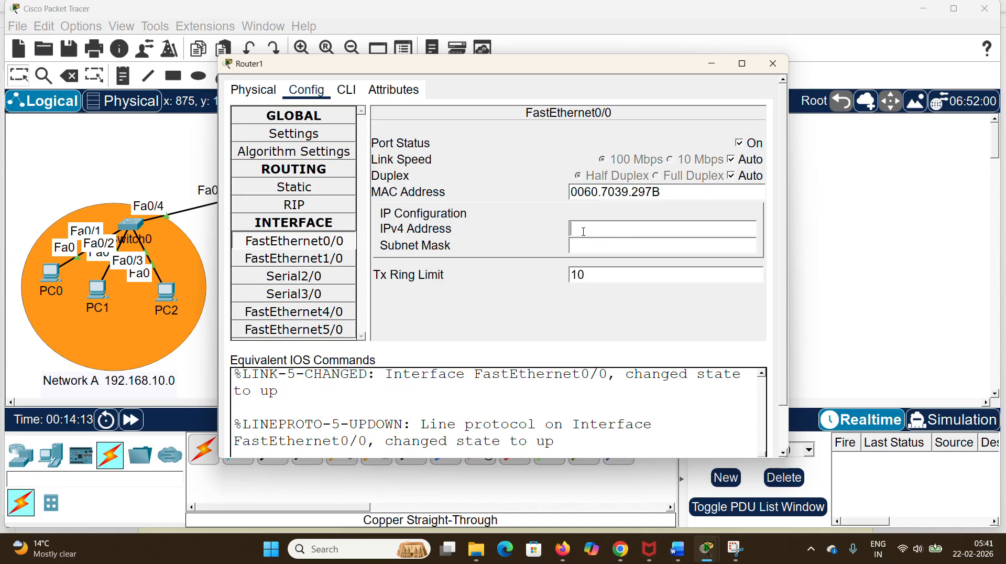
{"action": "type", "text": "192.168.20.1"}
{"action": "left_click", "coordinate": [602, 246]}
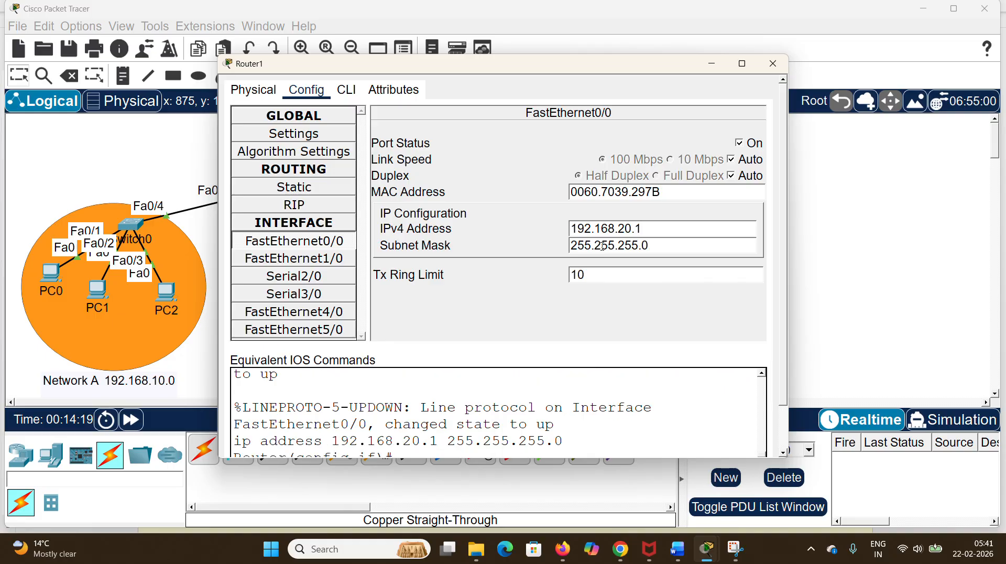
{"action": "left_click", "coordinate": [772, 63]}
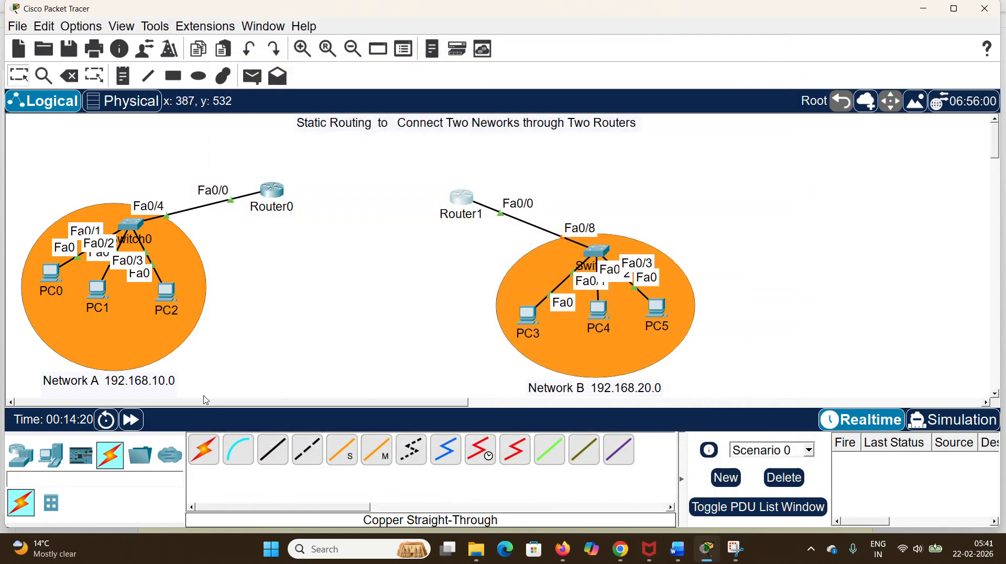
{"action": "left_click", "coordinate": [131, 419]}
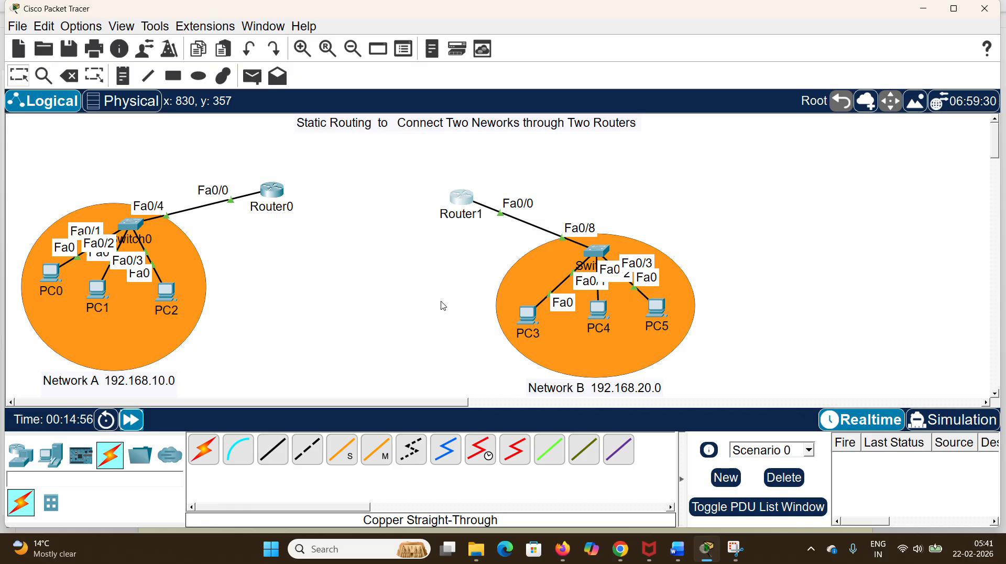
Step: Shift the title note slightly left and connect Router0's Serial2/0 to Router1's Serial2/0 with a Serial DCE cable
{"action": "left_click_drag", "start_coordinate": [502, 129], "coordinate": [452, 133]}
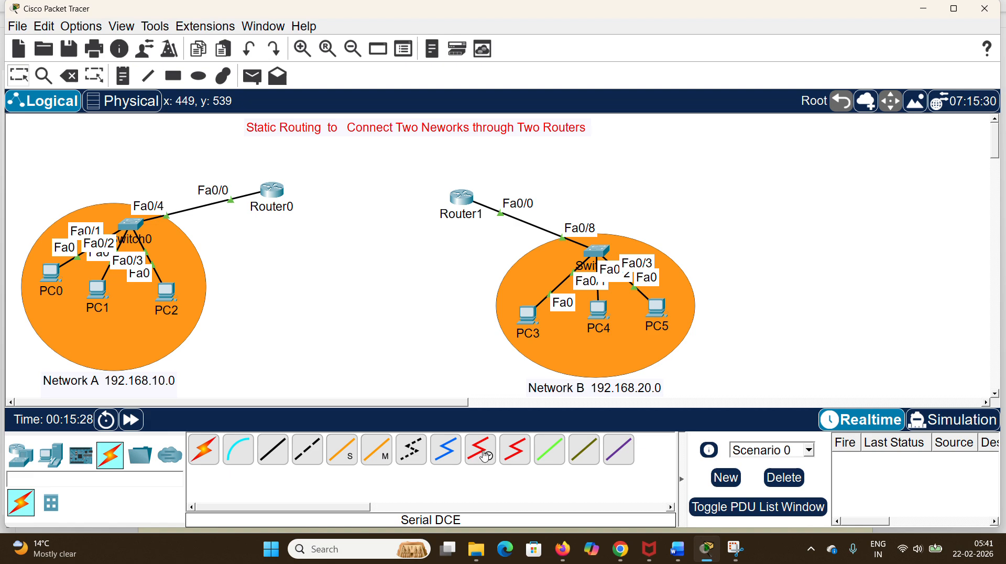
{"action": "left_click", "coordinate": [485, 455]}
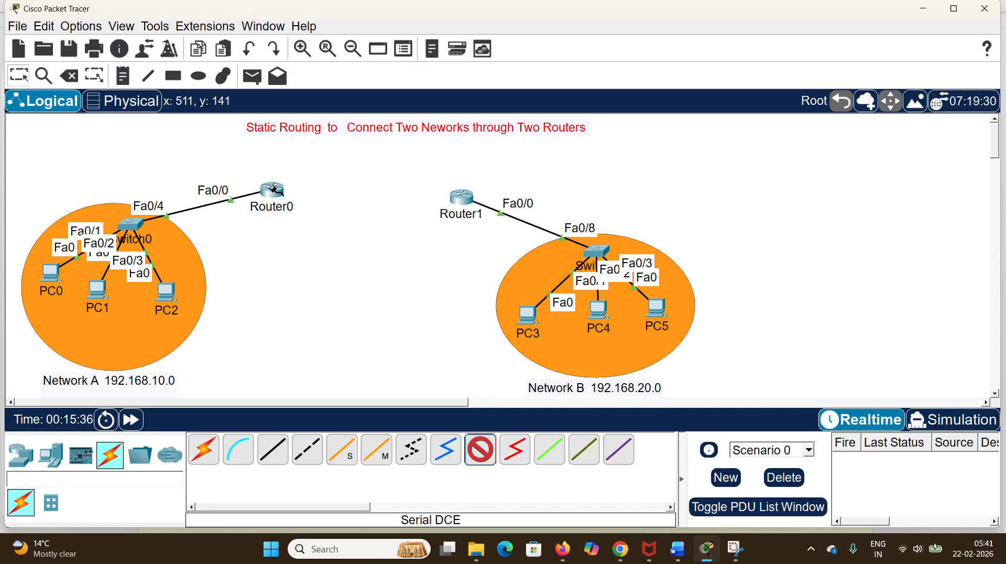
{"action": "left_click", "coordinate": [272, 189]}
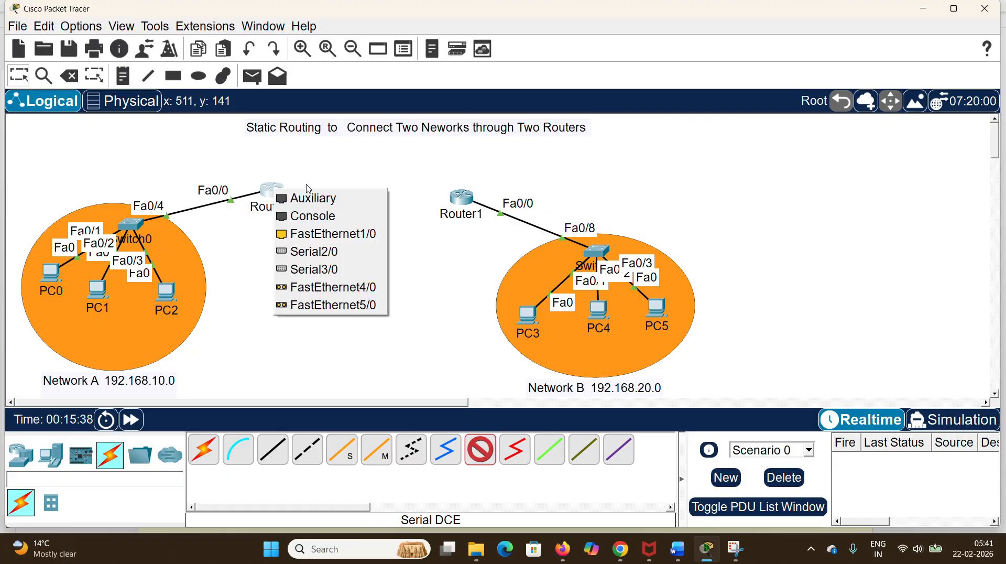
{"action": "left_click", "coordinate": [331, 253]}
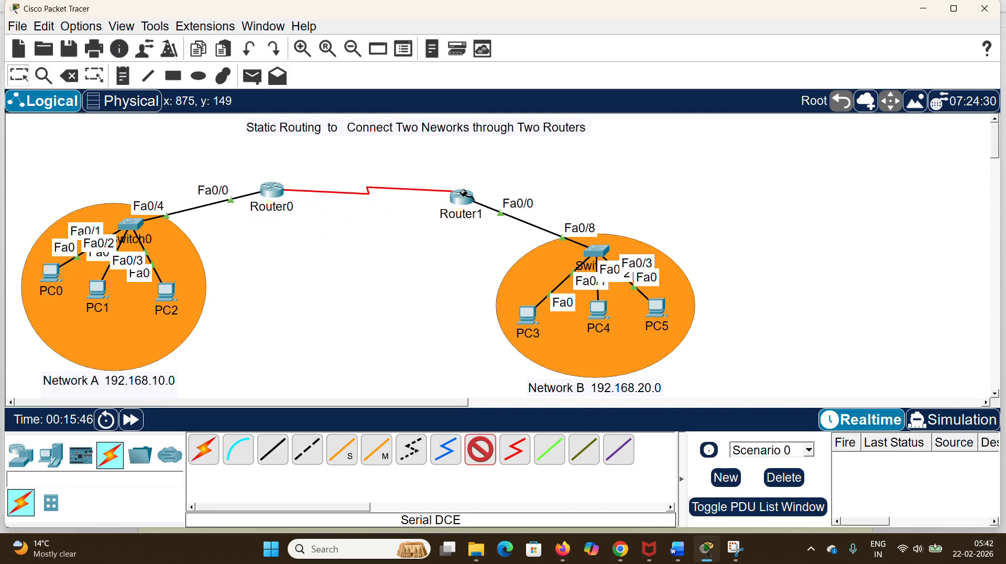
{"action": "left_click", "coordinate": [462, 197]}
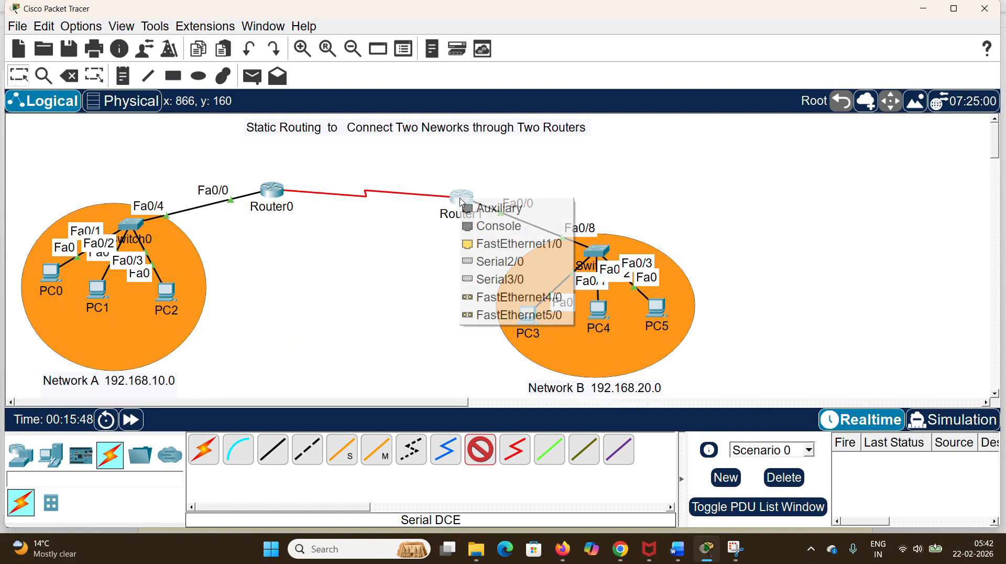
{"action": "left_click", "coordinate": [494, 261]}
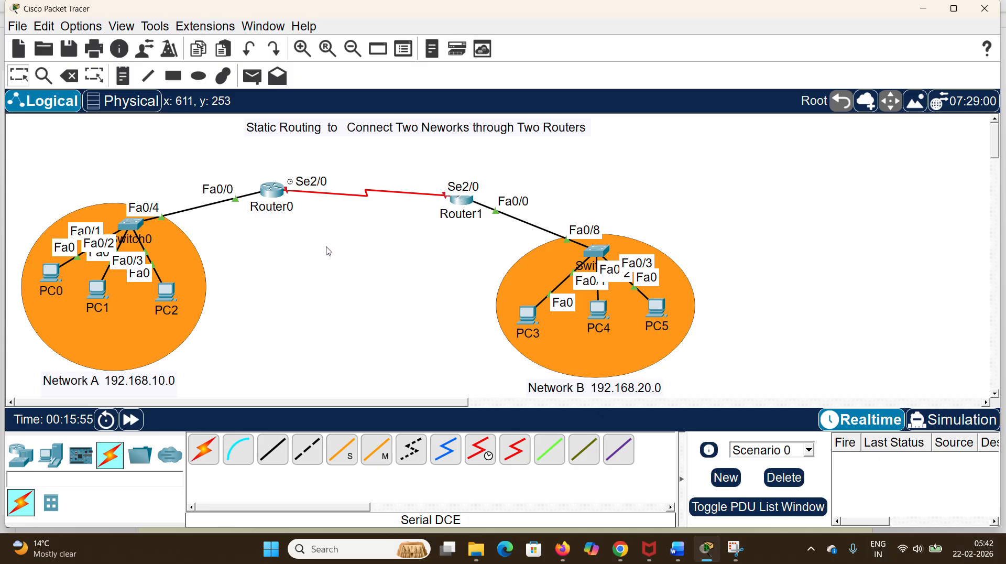
Step: Move Router1 slightly up and left and Router0 slightly right to bring the two routers closer together
{"action": "mouse_move", "coordinate": [466, 204]}
{"action": "left_mouse_down"}
{"action": "mouse_move", "coordinate": [464, 192]}
{"action": "mouse_move", "coordinate": [461, 199]}
{"action": "left_mouse_up"}
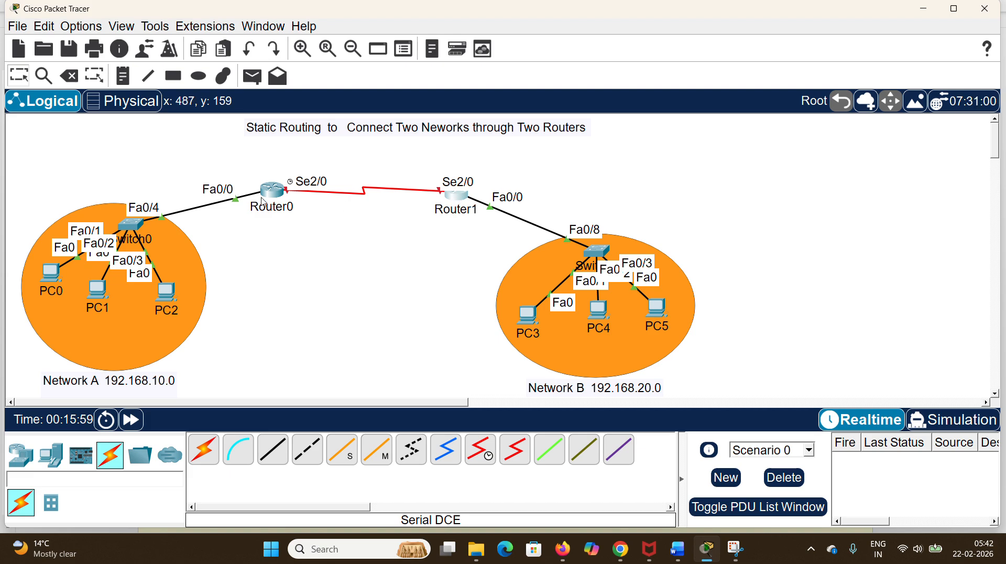
{"action": "mouse_move", "coordinate": [268, 194]}
{"action": "left_mouse_down"}
{"action": "mouse_move", "coordinate": [285, 182]}
{"action": "mouse_move", "coordinate": [283, 193]}
{"action": "left_mouse_up"}
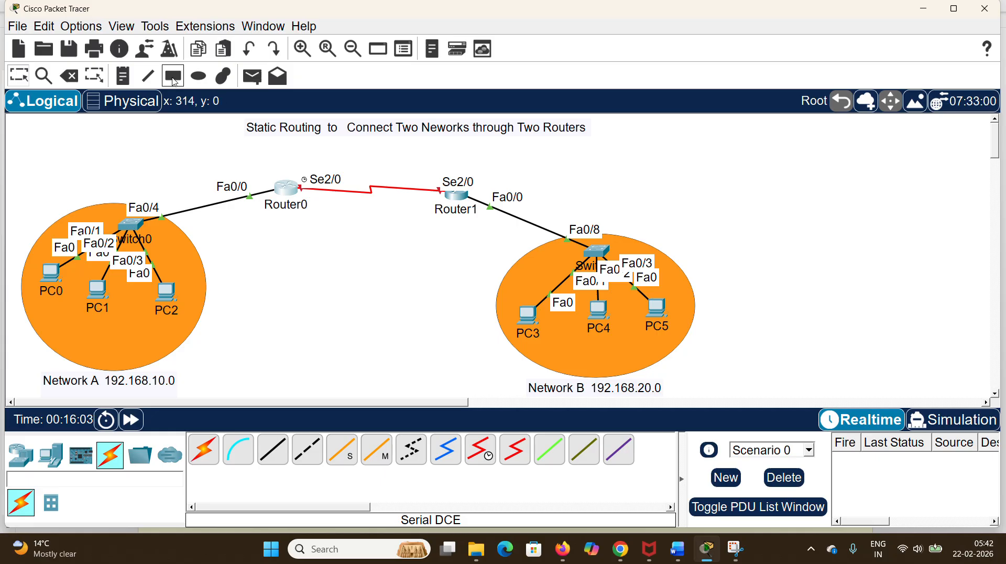
Step: Try to draw a rectangle around the two routers and set the shape fill color to light purple
{"action": "left_click", "coordinate": [174, 79]}
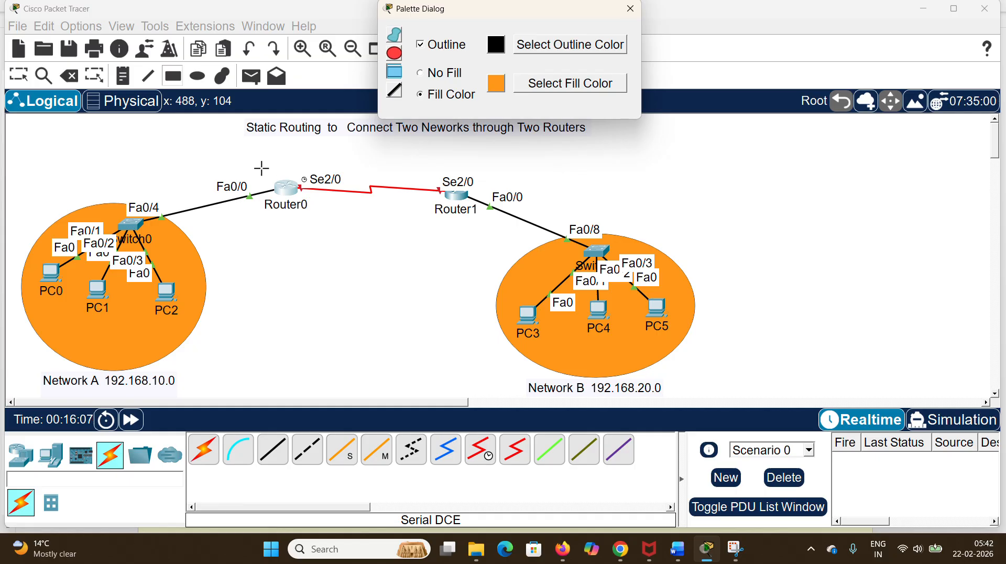
{"action": "left_click_drag", "start_coordinate": [260, 163], "coordinate": [489, 232]}
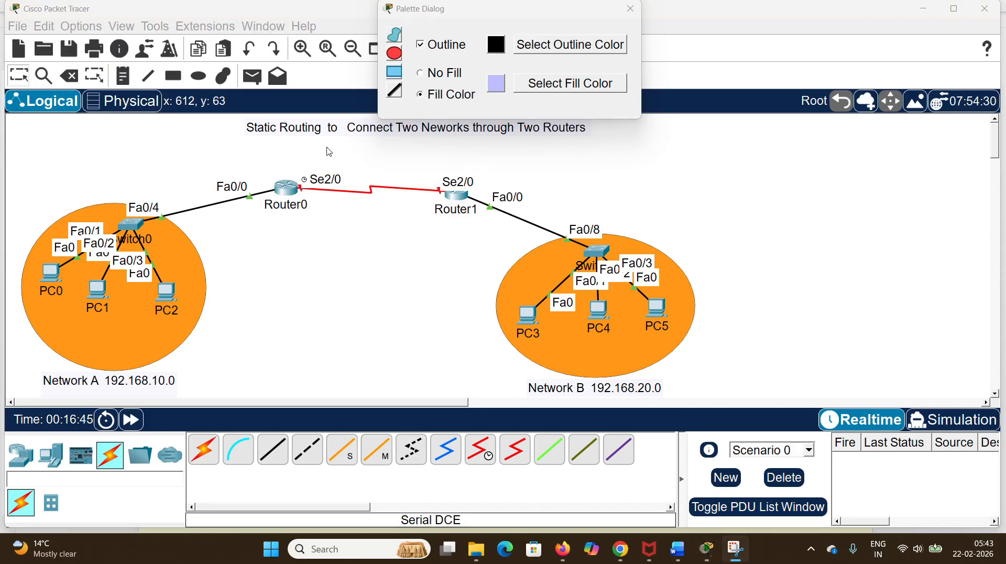
{"action": "left_click", "coordinate": [630, 8]}
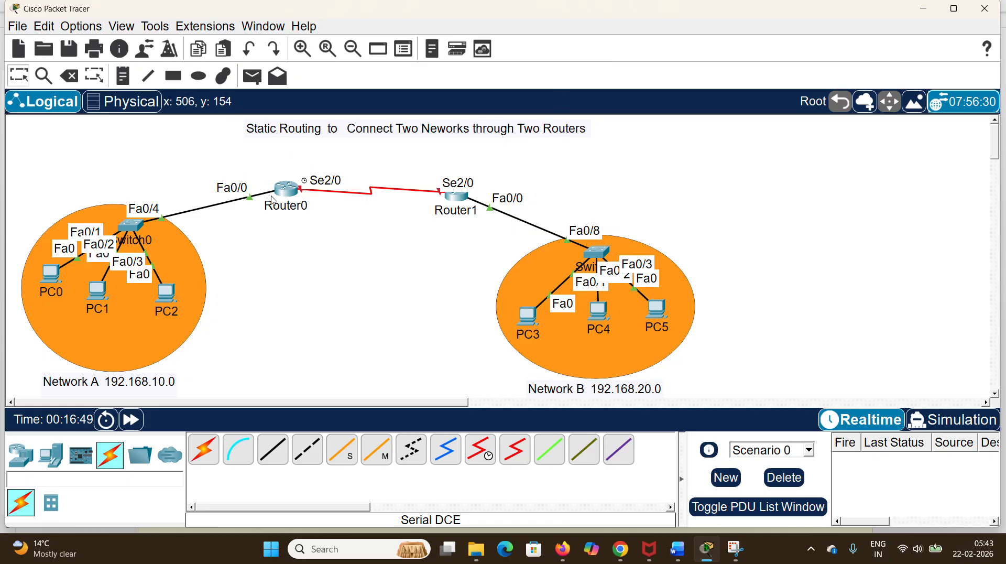
Step: Move Router0 slightly right and draw a light purple rectangle with a black outline around both routers and their serial link
{"action": "left_click_drag", "start_coordinate": [288, 197], "coordinate": [298, 198]}
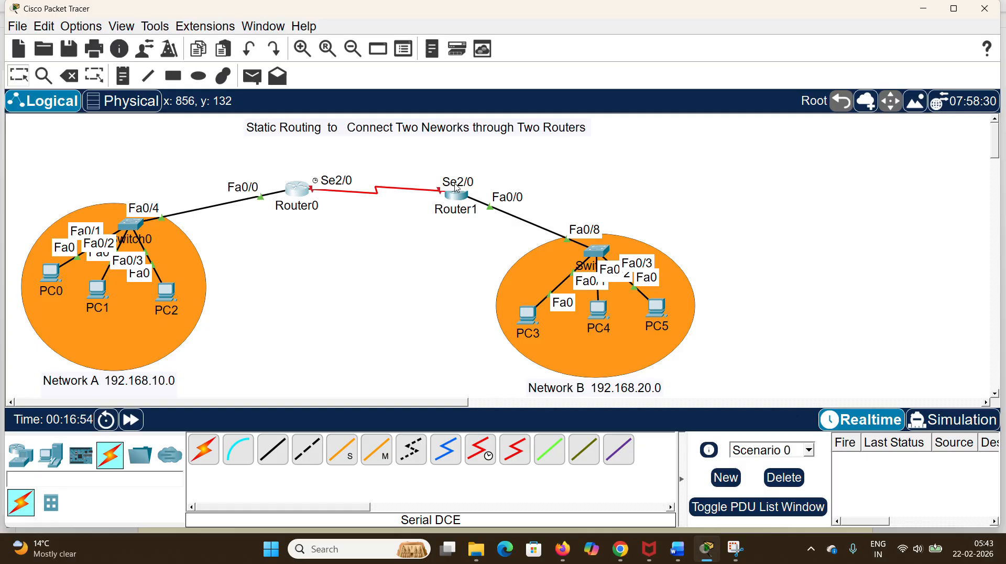
{"action": "left_click", "coordinate": [178, 81]}
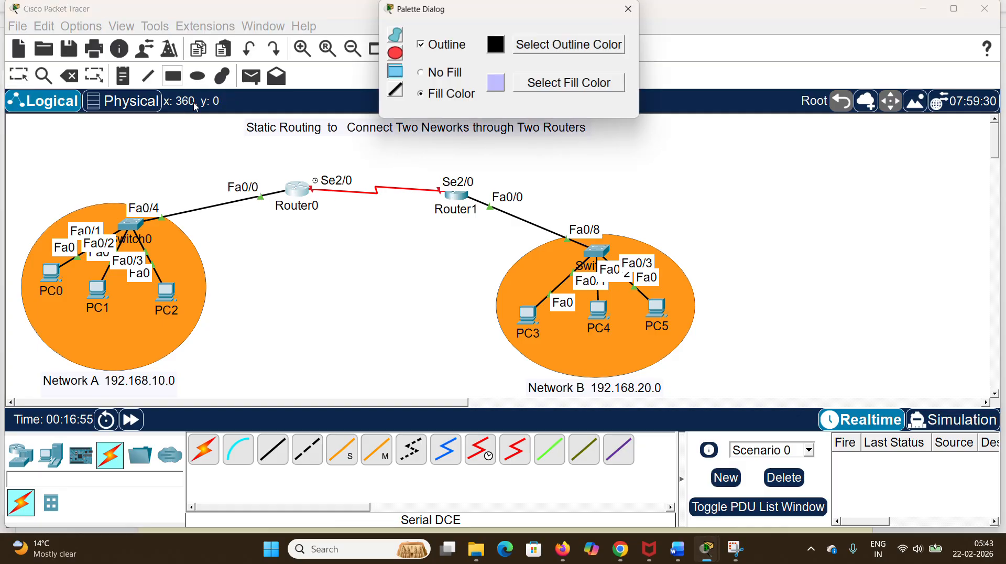
{"action": "mouse_move", "coordinate": [263, 169]}
{"action": "left_mouse_down"}
{"action": "mouse_move", "coordinate": [373, 219]}
{"action": "mouse_move", "coordinate": [488, 223]}
{"action": "left_mouse_up"}
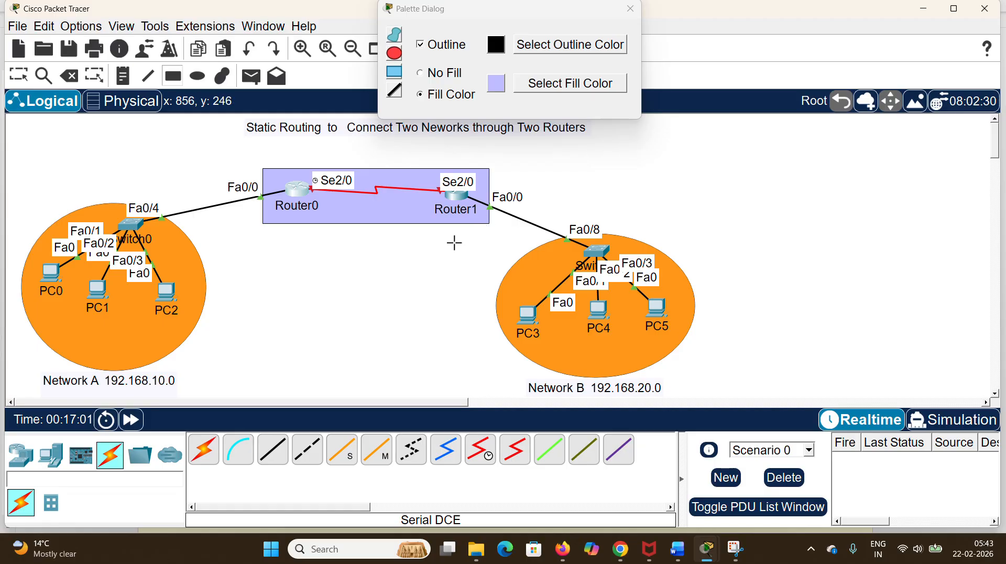
{"action": "left_click", "coordinate": [633, 11]}
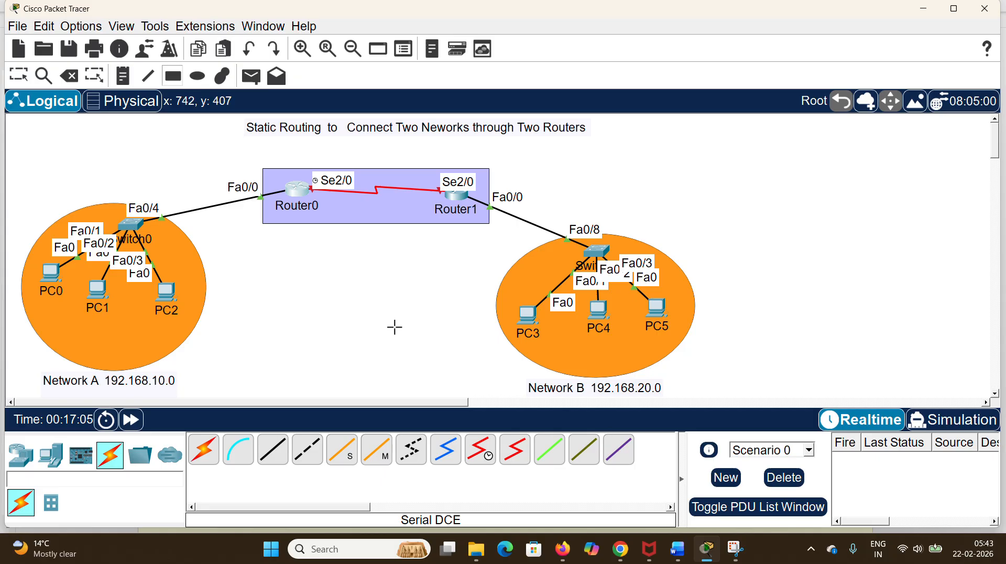
{"action": "key", "text": "Escape"}
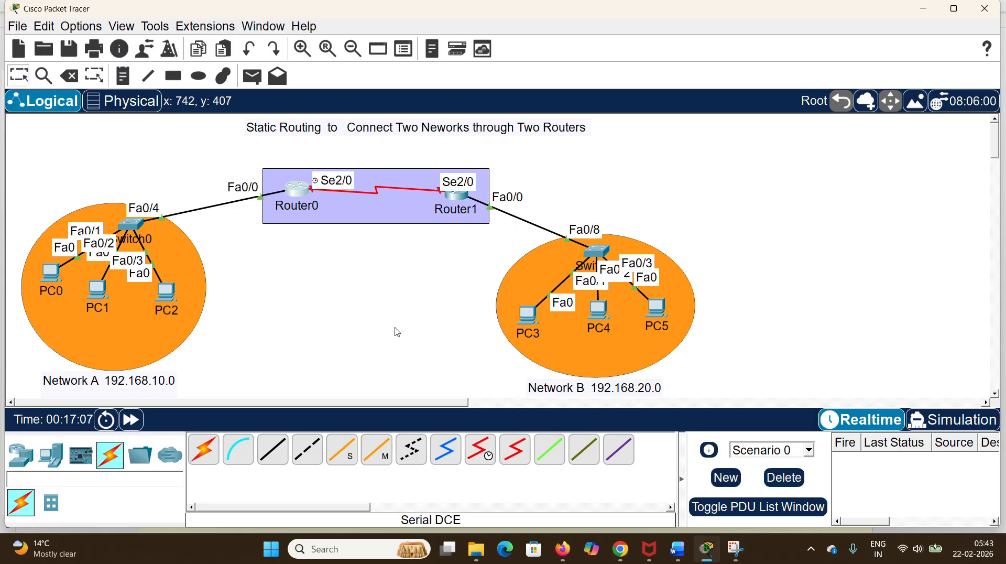
Step: Add the note "WAN 10.0.0.0" just below the purple router rectangle and centre it closer to the rectangle's lower edge
{"action": "left_click", "coordinate": [118, 80]}
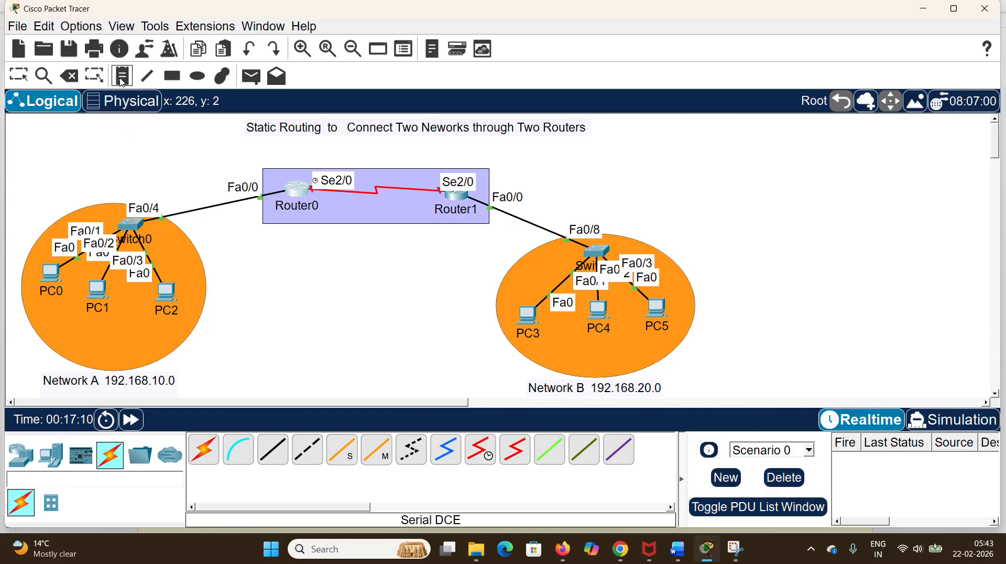
{"action": "left_click", "coordinate": [329, 242]}
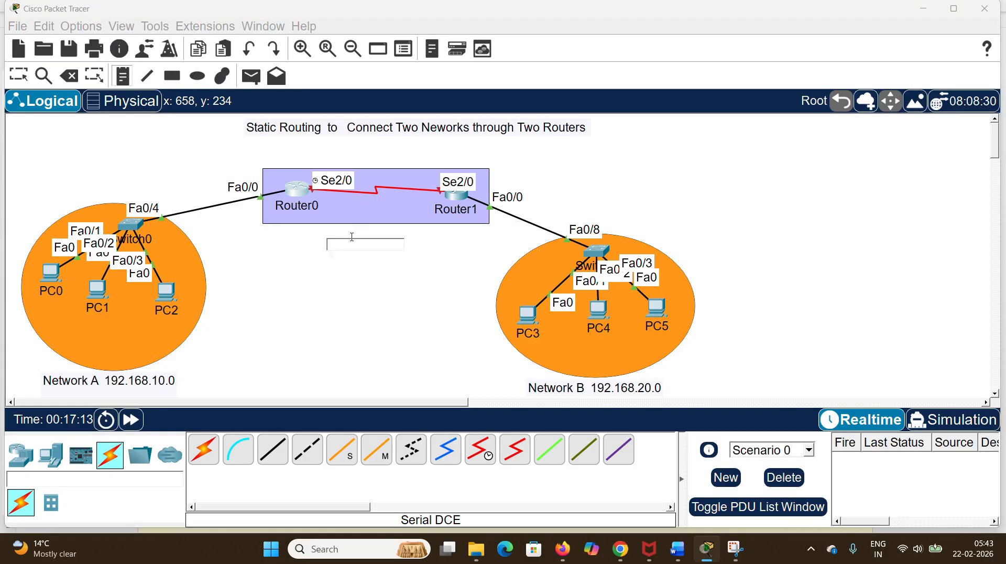
{"action": "type", "text": "WA"}
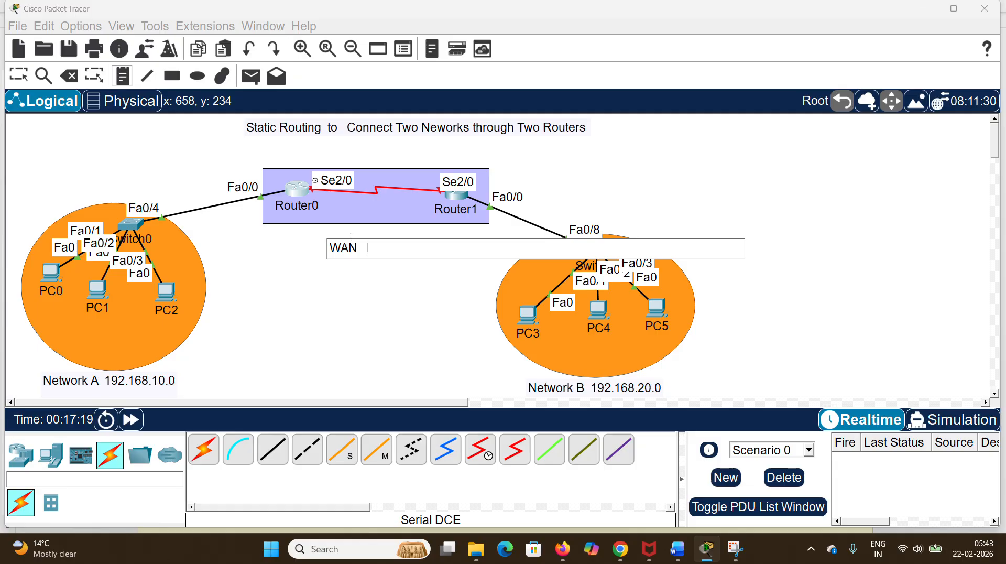
{"action": "type", "text": "N   "}
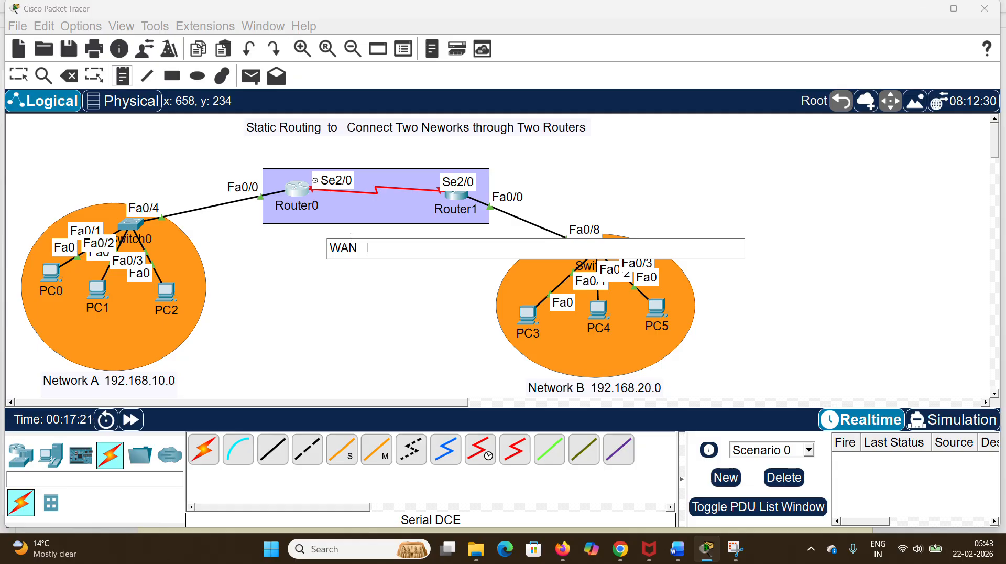
{"action": "type", "text": "10.0.0.0"}
{"action": "left_click", "coordinate": [352, 237]}
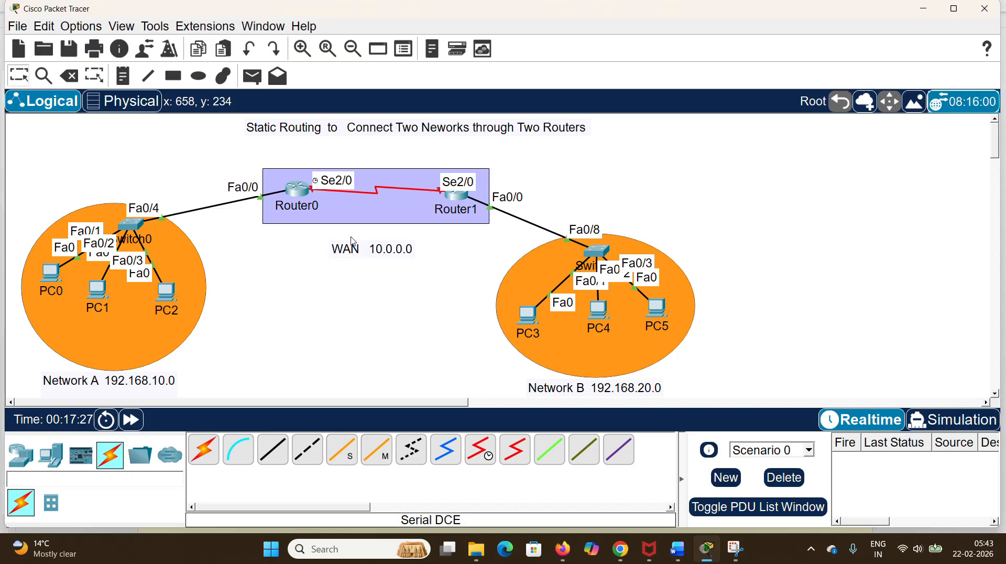
{"action": "left_click_drag", "start_coordinate": [383, 236], "coordinate": [380, 242]}
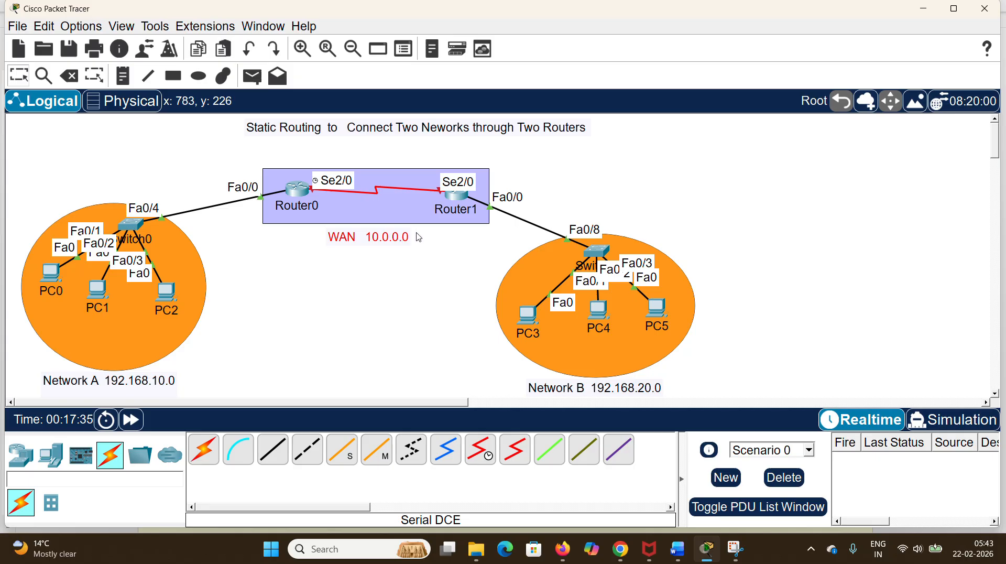
Step: Turn on Router0's Serial2/0 interface and assign it IPv4 address 10.0.0.1 with subnet mask 255.0.0.0
{"action": "left_click", "coordinate": [301, 191]}
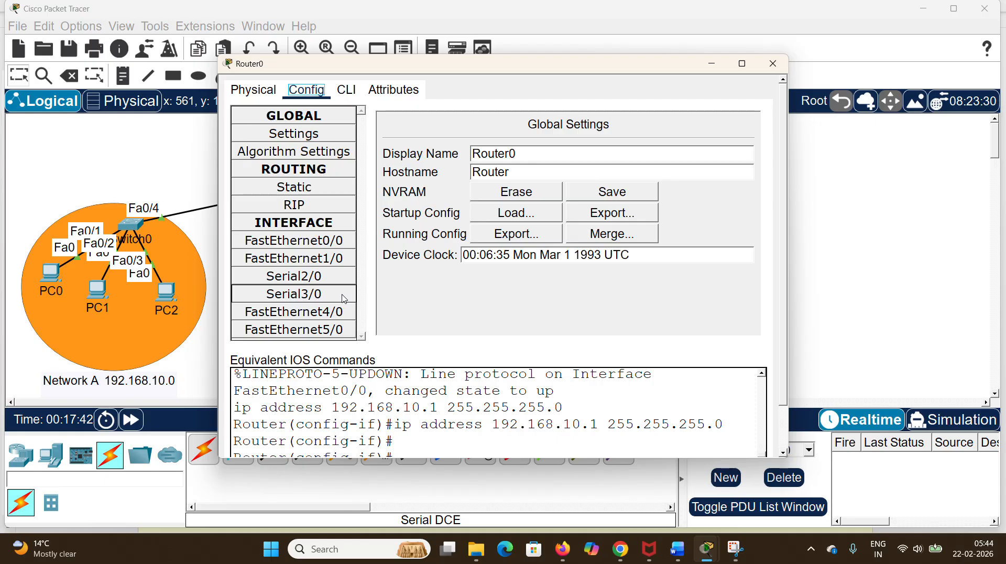
{"action": "left_click", "coordinate": [321, 279]}
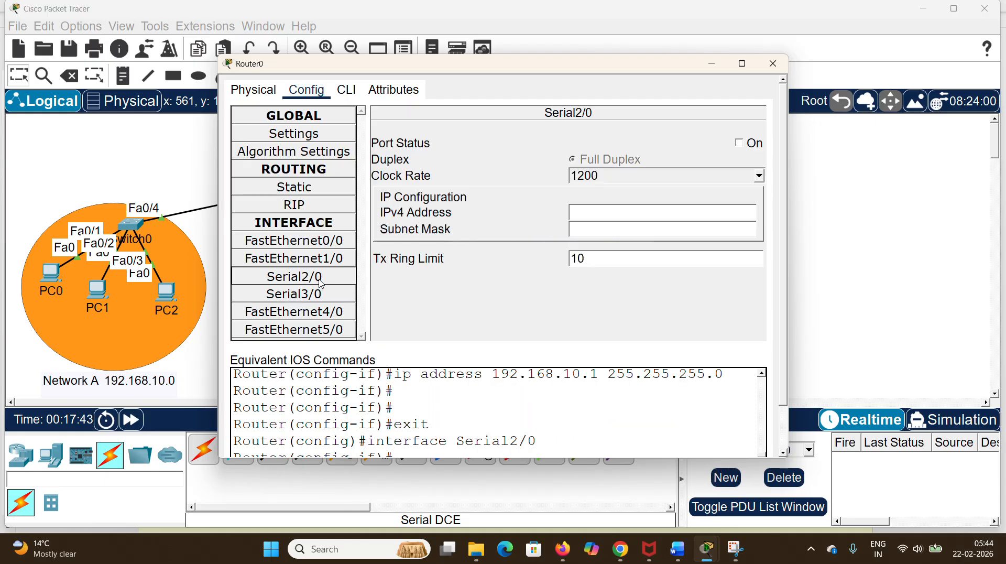
{"action": "left_click", "coordinate": [748, 143]}
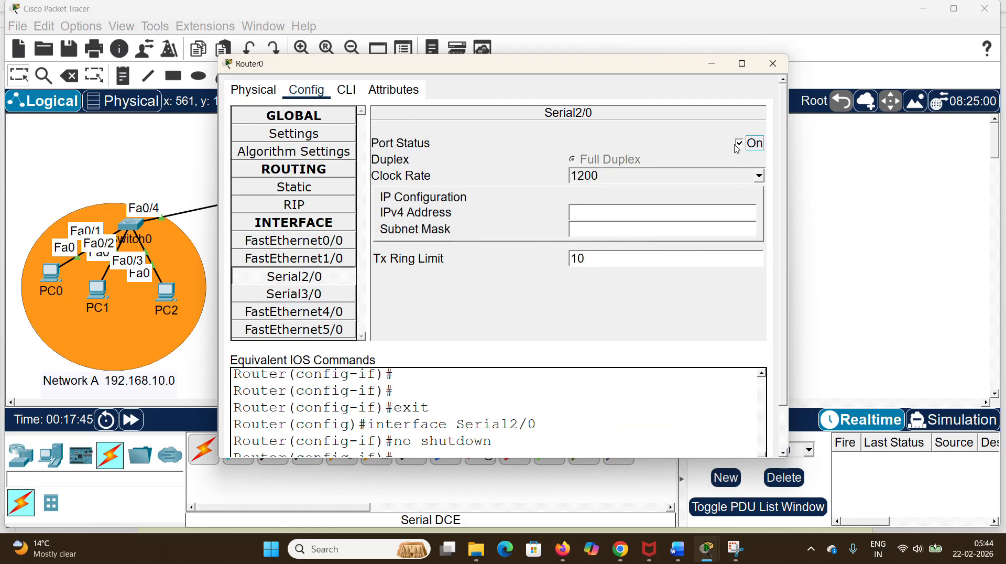
{"action": "left_click", "coordinate": [608, 212]}
{"action": "type", "text": "10.0.0.1"}
{"action": "left_click", "coordinate": [611, 229]}
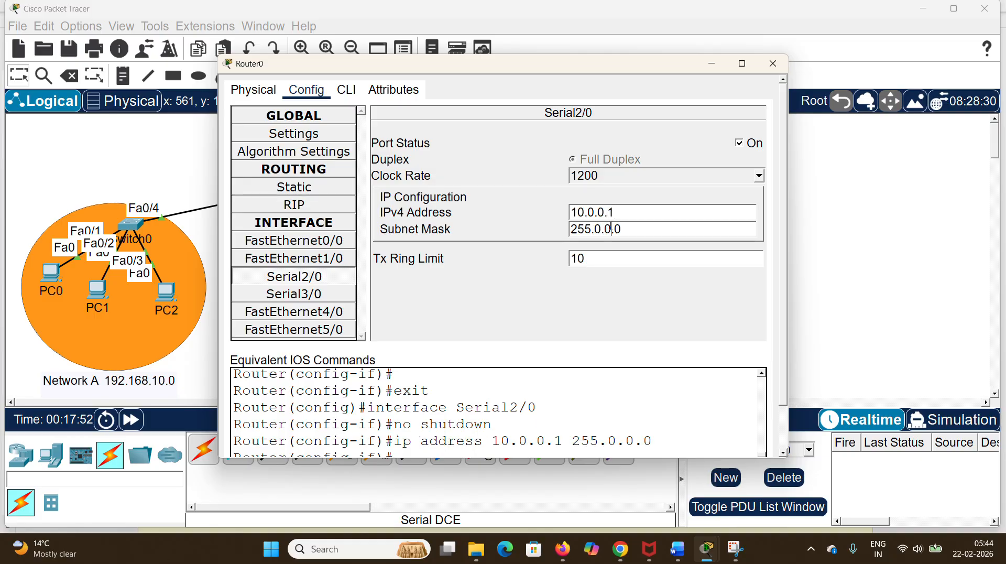
{"action": "left_click", "coordinate": [773, 63]}
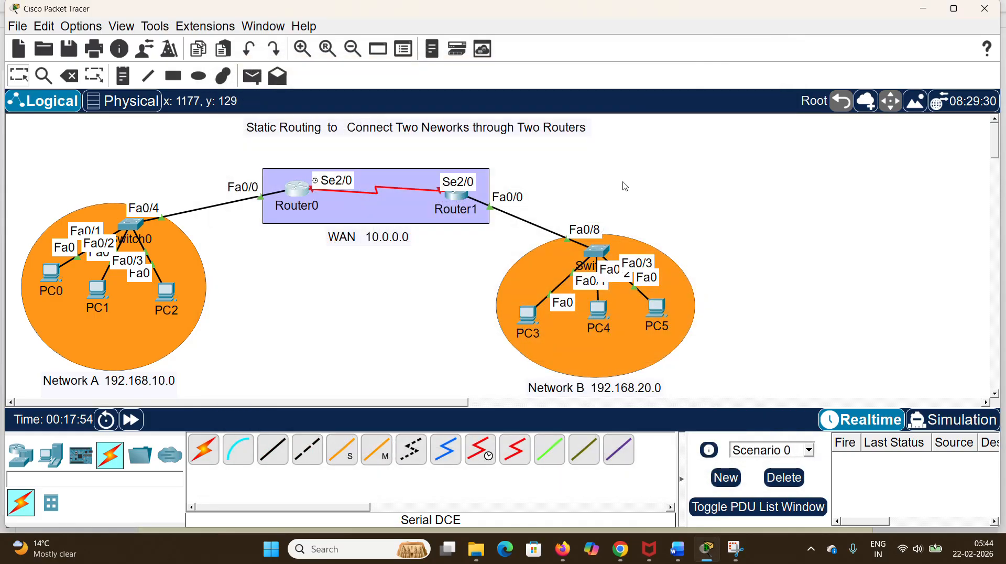
Step: Turn on Router1's Serial2/0 interface and assign it IPv4 address 10.0.0.2 with subnet mask 255.0.0.0
{"action": "left_click", "coordinate": [457, 196]}
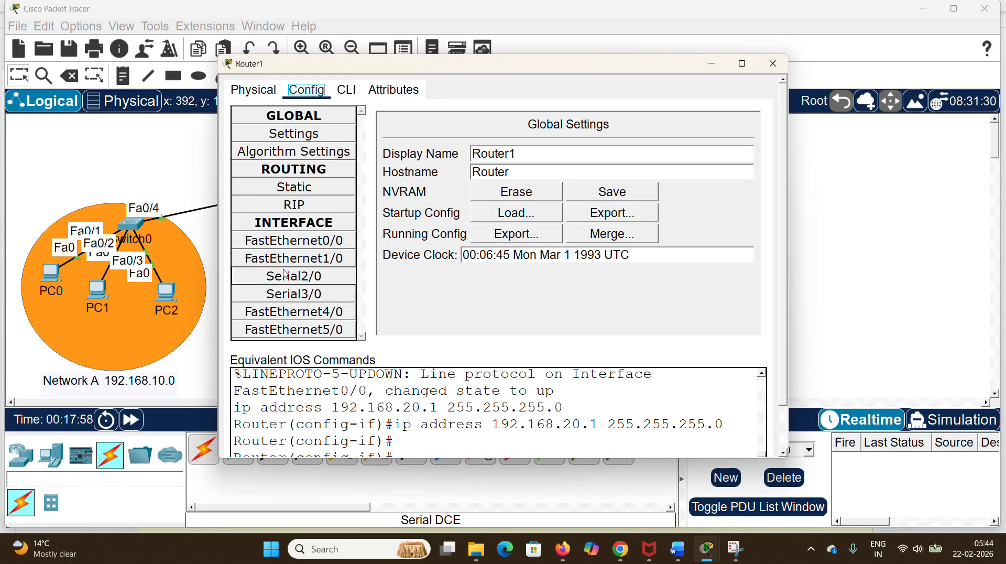
{"action": "left_click", "coordinate": [306, 279]}
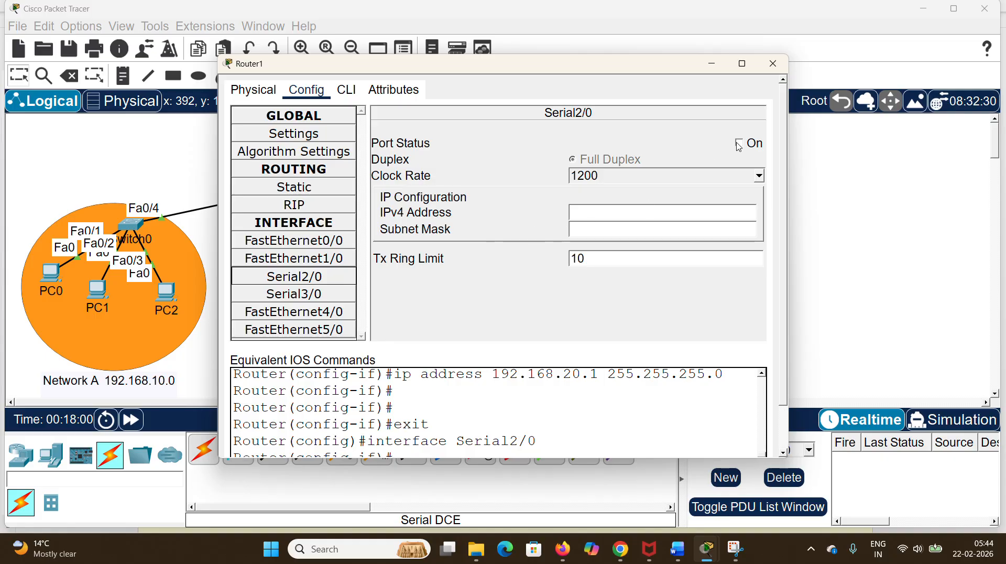
{"action": "left_click", "coordinate": [738, 144]}
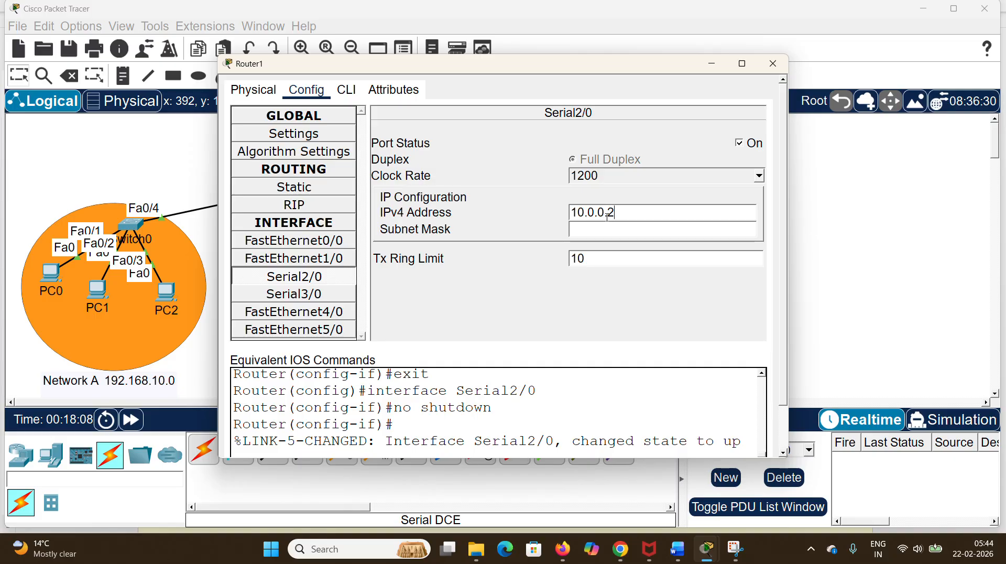
{"action": "left_click", "coordinate": [602, 226]}
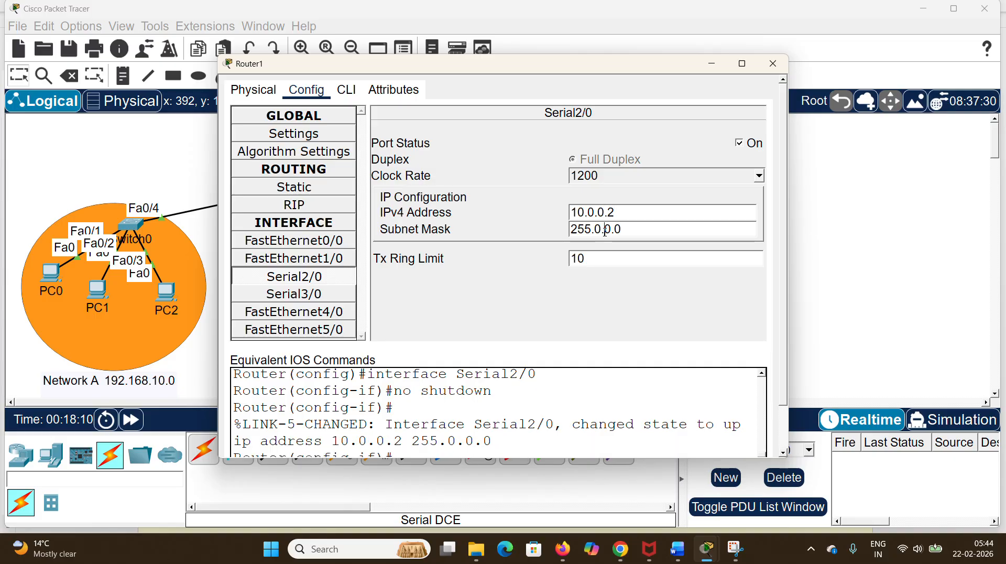
{"action": "left_click", "coordinate": [771, 64]}
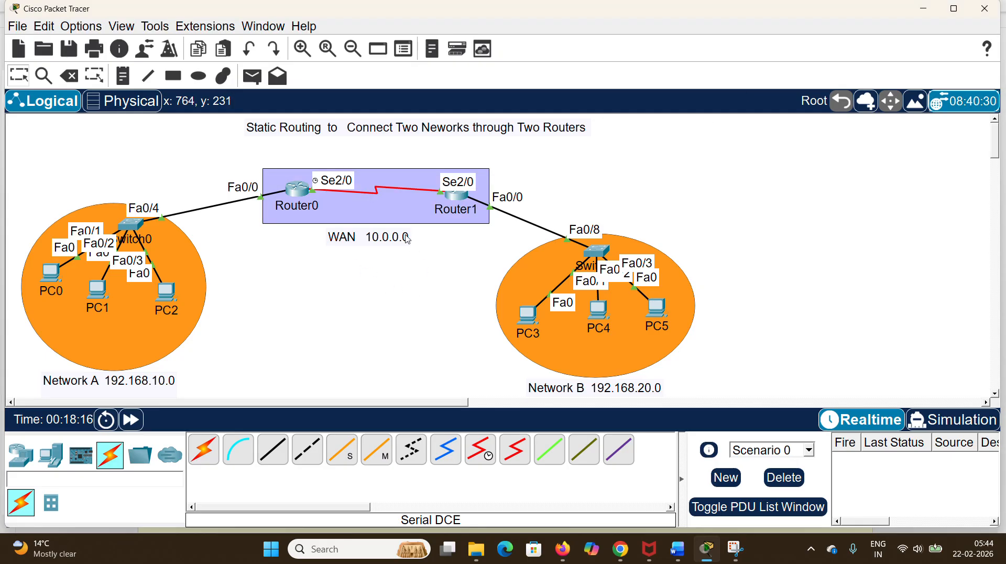
Step: Move Router1 slightly up and left and Router0 slightly down and right within the purple rectangle
{"action": "left_click_drag", "start_coordinate": [464, 197], "coordinate": [462, 193]}
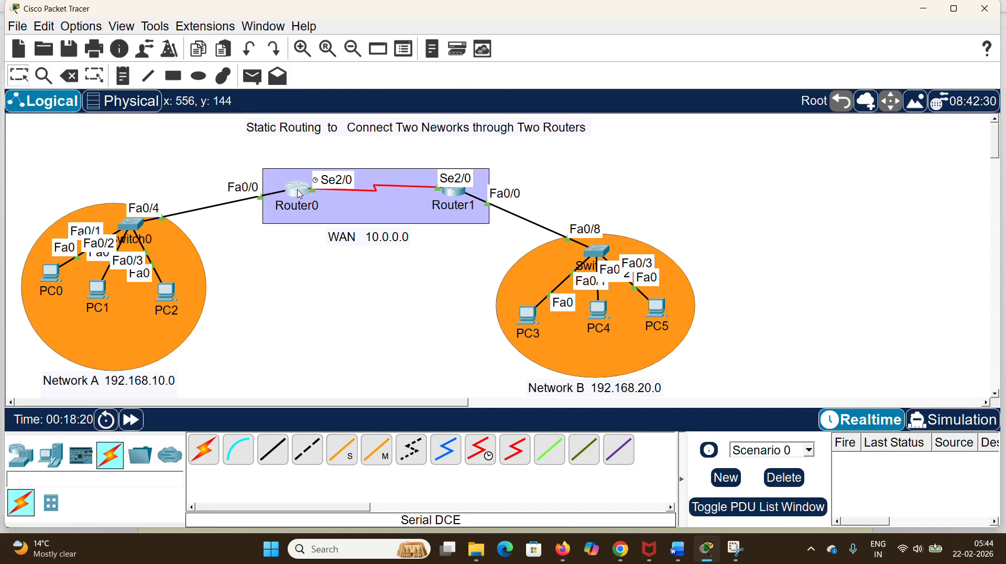
{"action": "left_click_drag", "start_coordinate": [303, 193], "coordinate": [306, 198]}
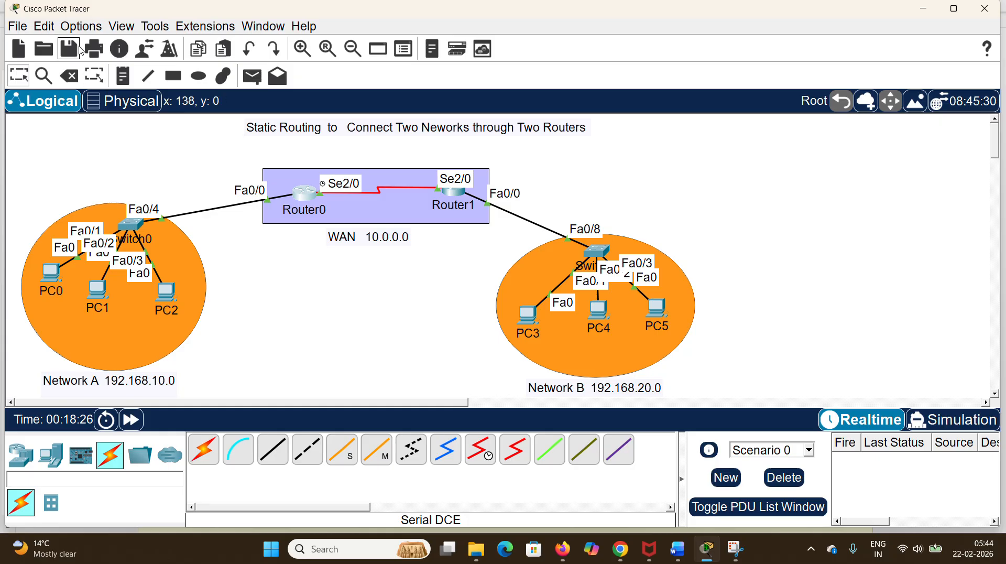
Step: Turn off always showing port labels in the logical workspace and move Router0 slightly up to level with Router1
{"action": "left_click", "coordinate": [86, 30]}
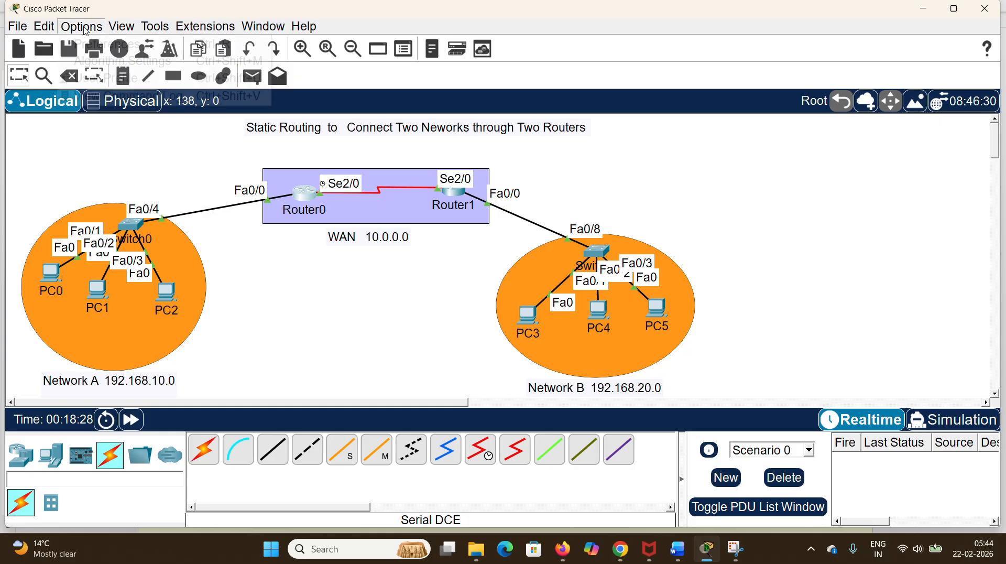
{"action": "left_click", "coordinate": [100, 45]}
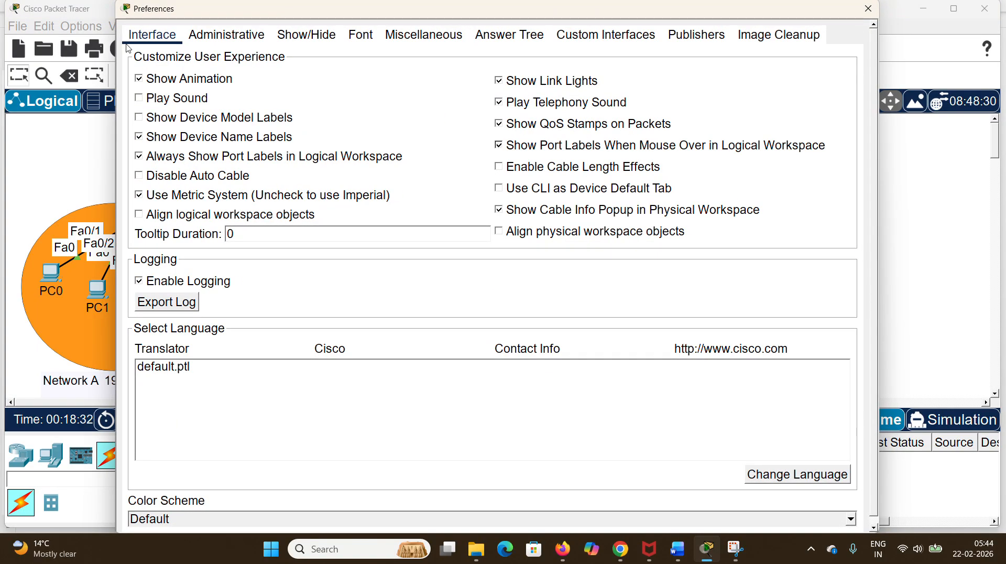
{"action": "left_click", "coordinate": [141, 157]}
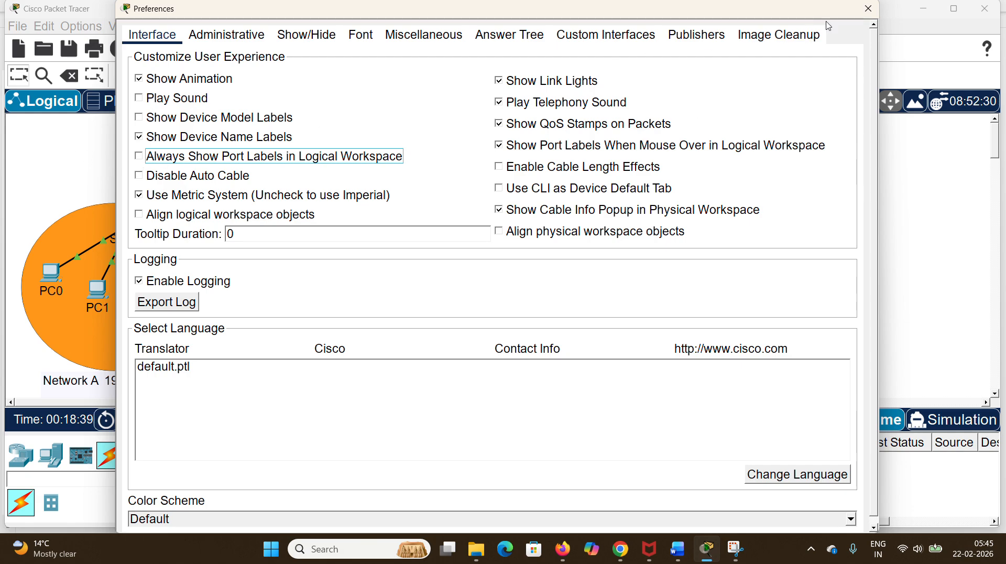
{"action": "left_click", "coordinate": [138, 157]}
{"action": "left_click", "coordinate": [138, 158]}
{"action": "left_click", "coordinate": [868, 9]}
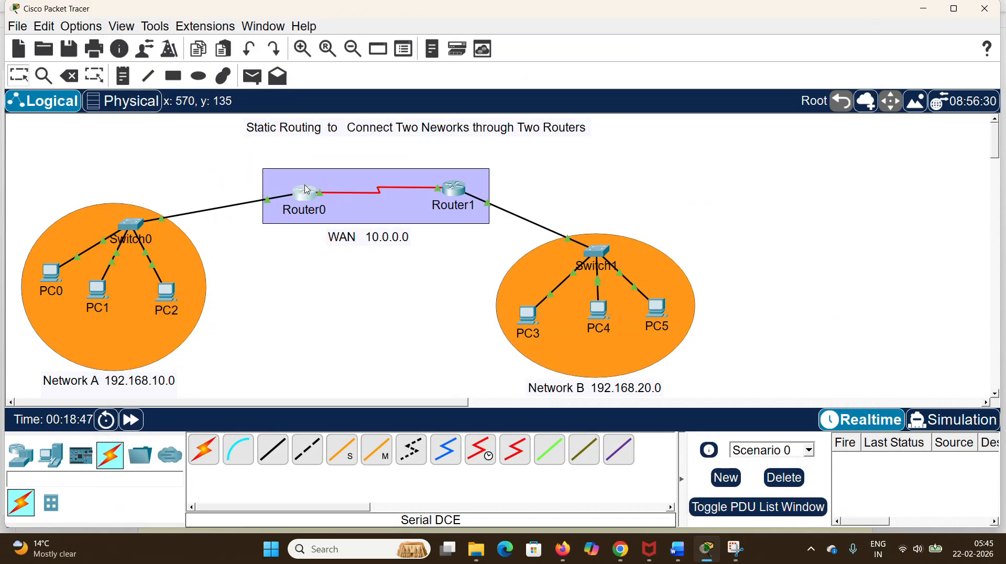
{"action": "left_click_drag", "start_coordinate": [310, 198], "coordinate": [309, 192]}
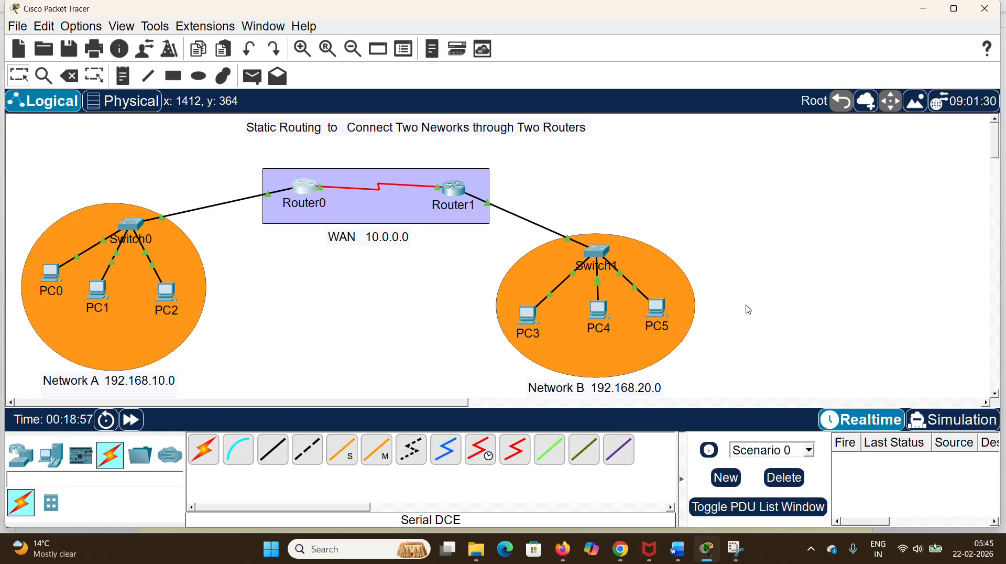
Step: Switch to Simulation mode and limit the visible event filters to ICMP only
{"action": "left_click", "coordinate": [966, 419]}
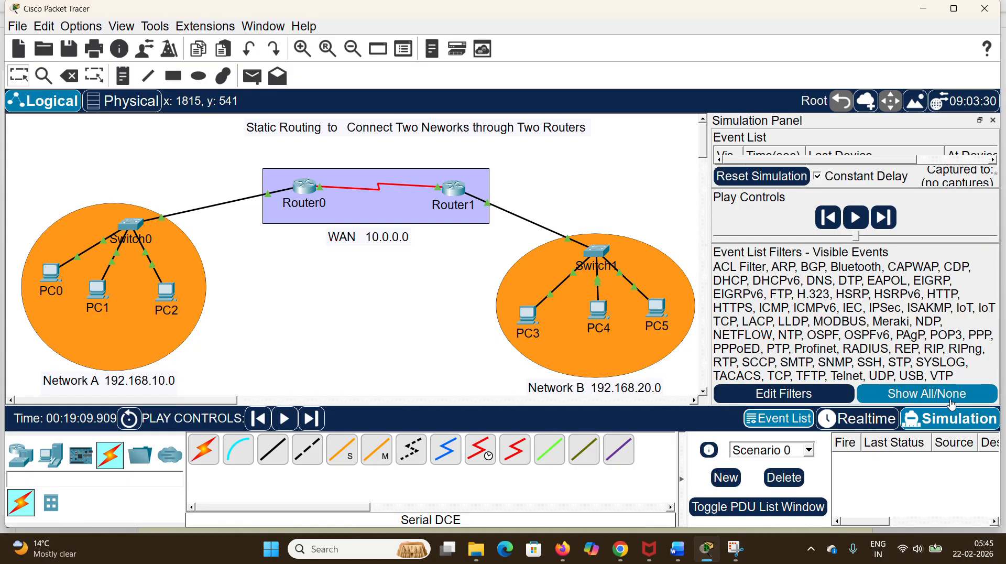
{"action": "left_click", "coordinate": [943, 401]}
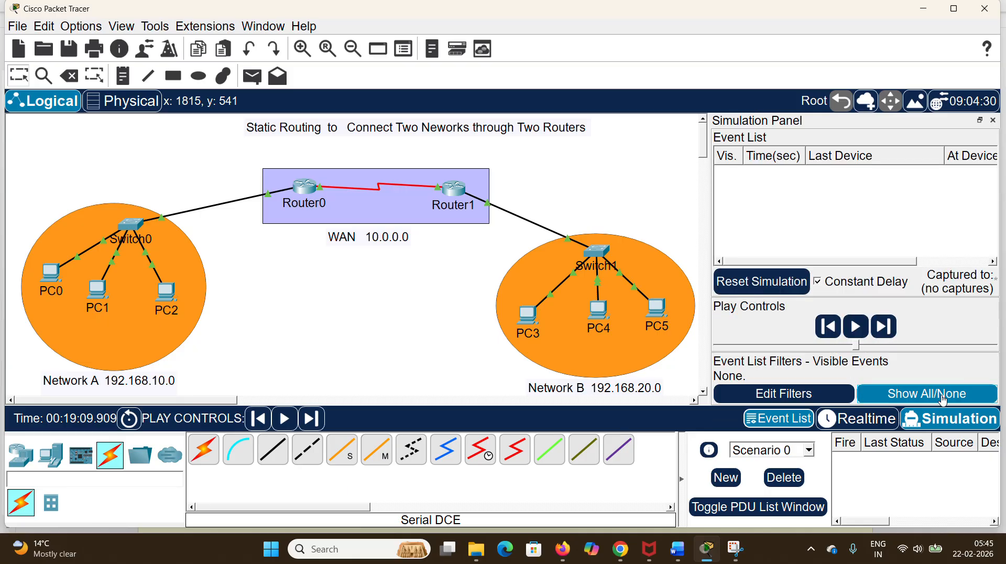
{"action": "left_click", "coordinate": [807, 399]}
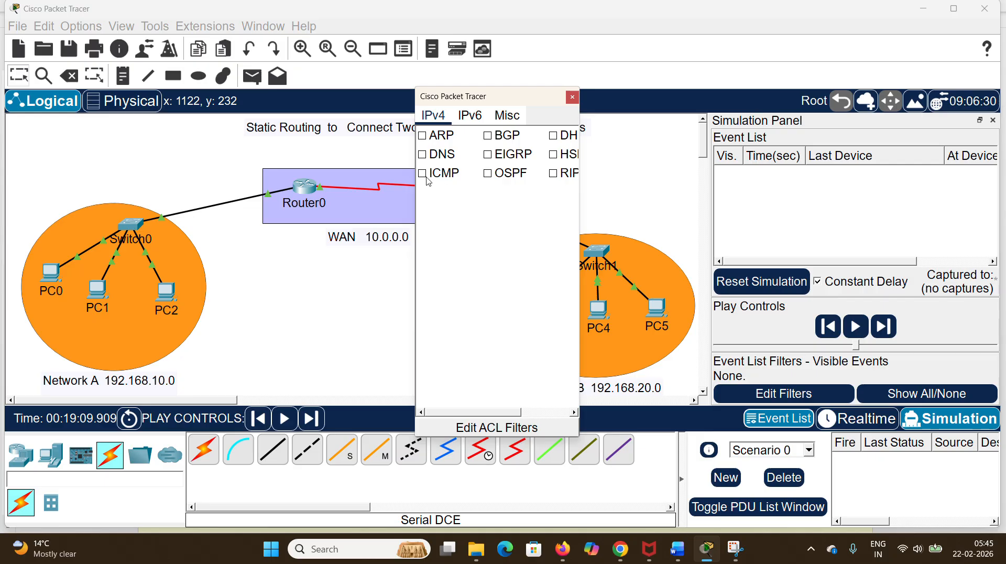
{"action": "left_click", "coordinate": [572, 97]}
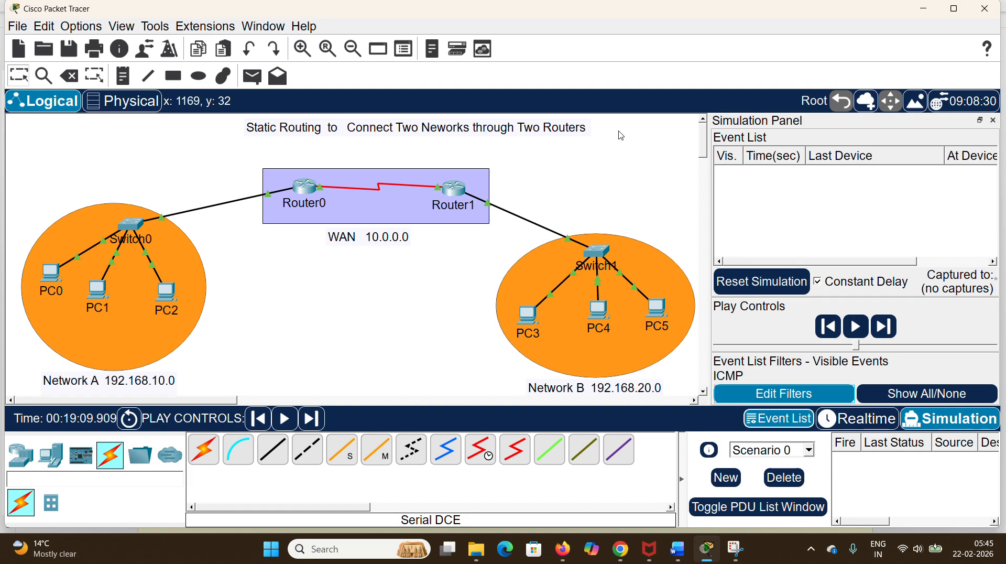
Step: Test a simple PDU from PC0 to PC3 by advancing the simulation three events, and delete the scenario
{"action": "left_click", "coordinate": [263, 80]}
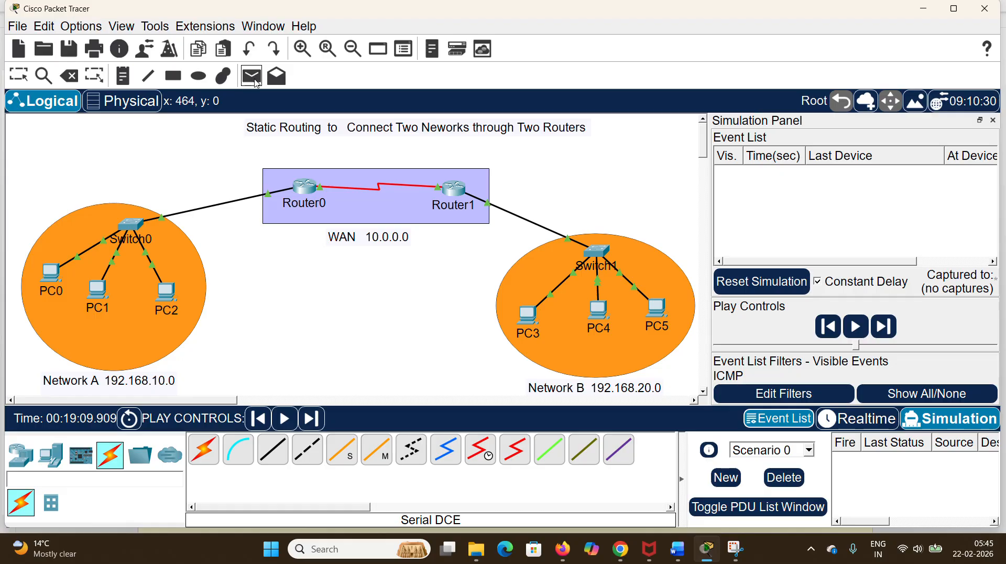
{"action": "left_click", "coordinate": [50, 269]}
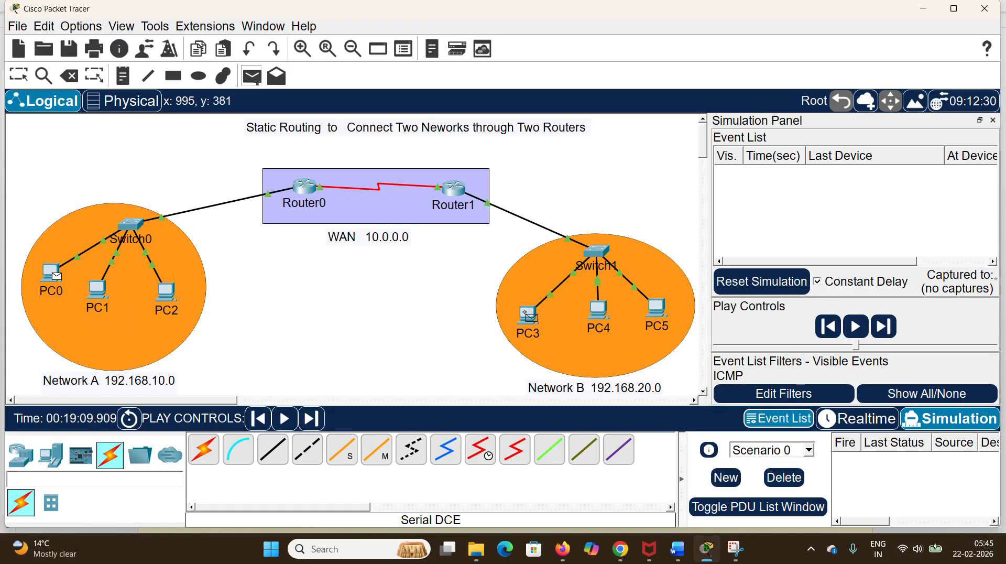
{"action": "left_click", "coordinate": [529, 317]}
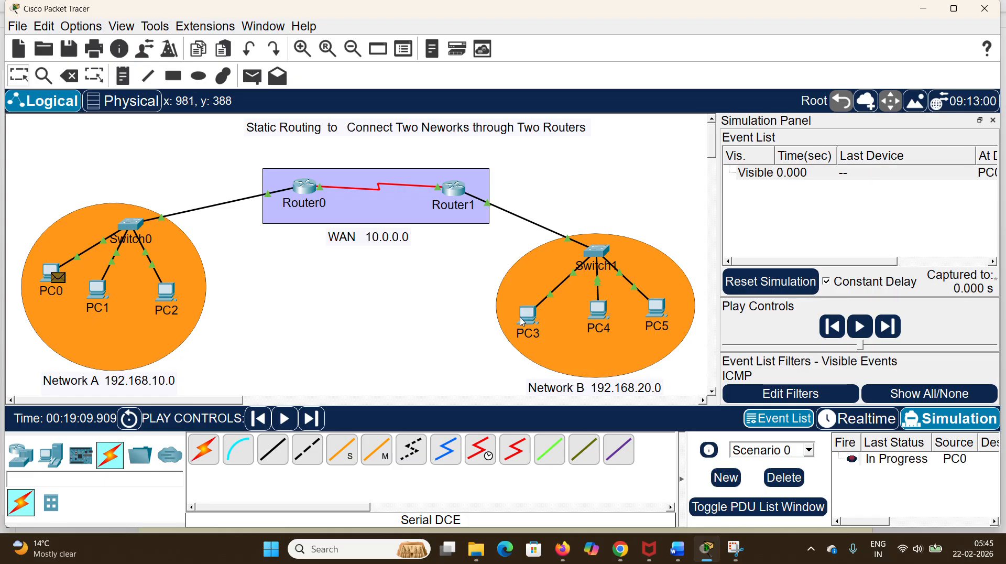
{"action": "left_click", "coordinate": [889, 326]}
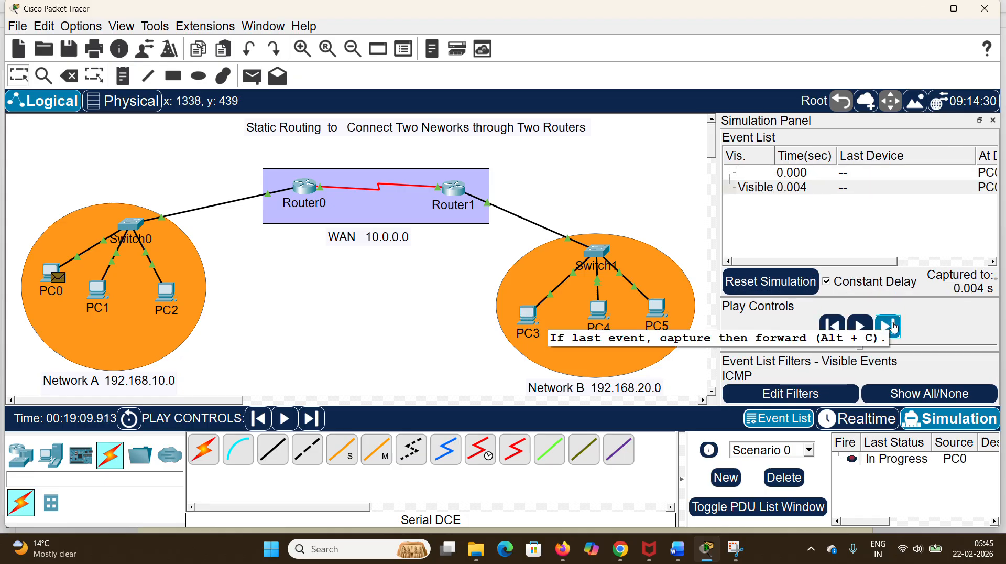
{"action": "left_click", "coordinate": [894, 327]}
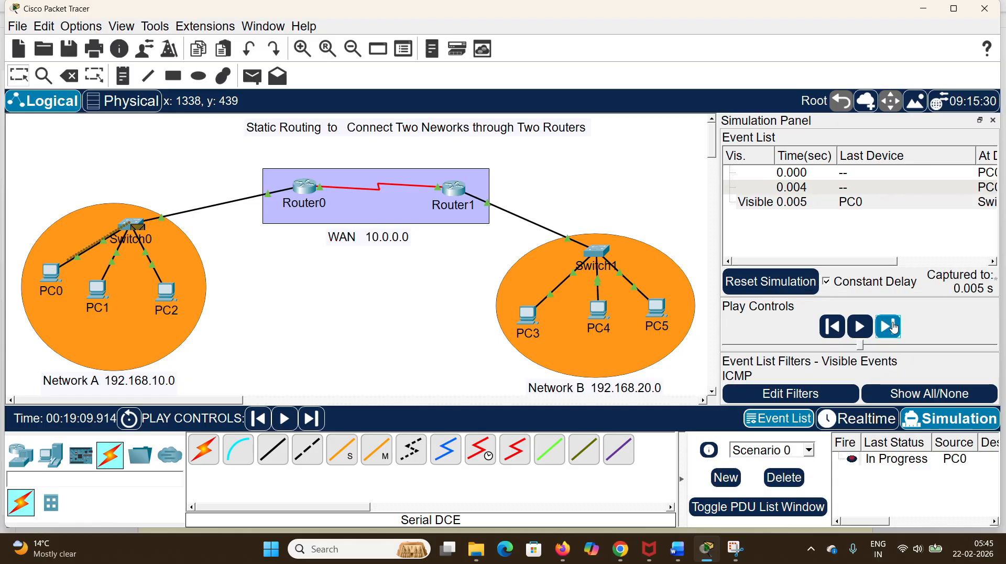
{"action": "left_click", "coordinate": [894, 327]}
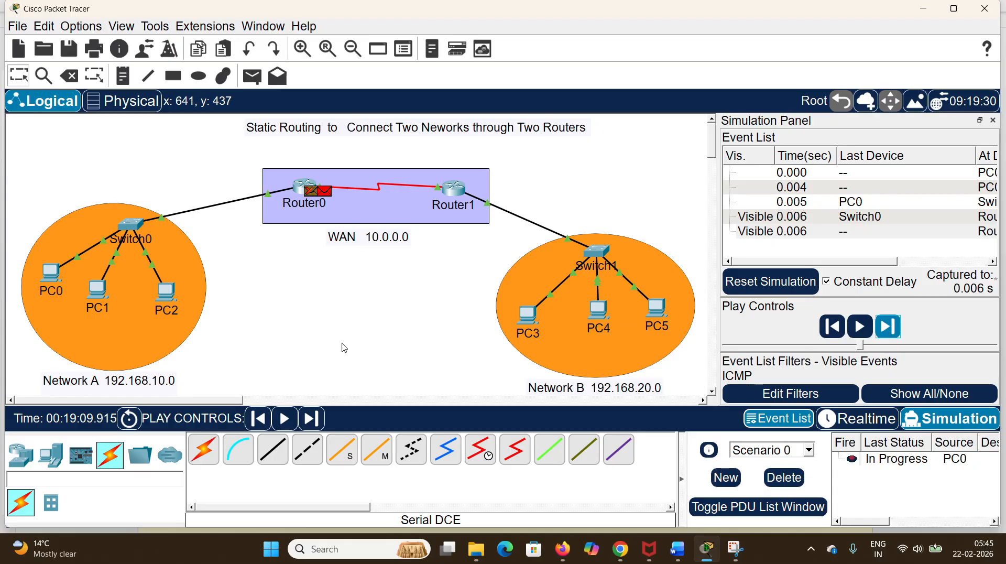
{"action": "left_click", "coordinate": [784, 478]}
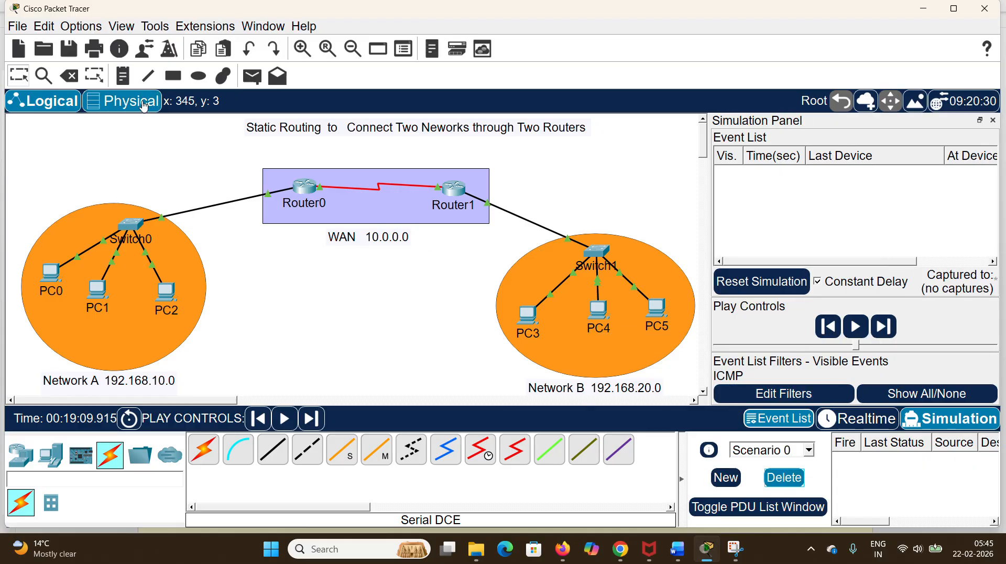
Step: Test a simple PDU from PC3 to PC0 by advancing the simulation, return to Realtime mode and delete the scenario
{"action": "left_click", "coordinate": [252, 76]}
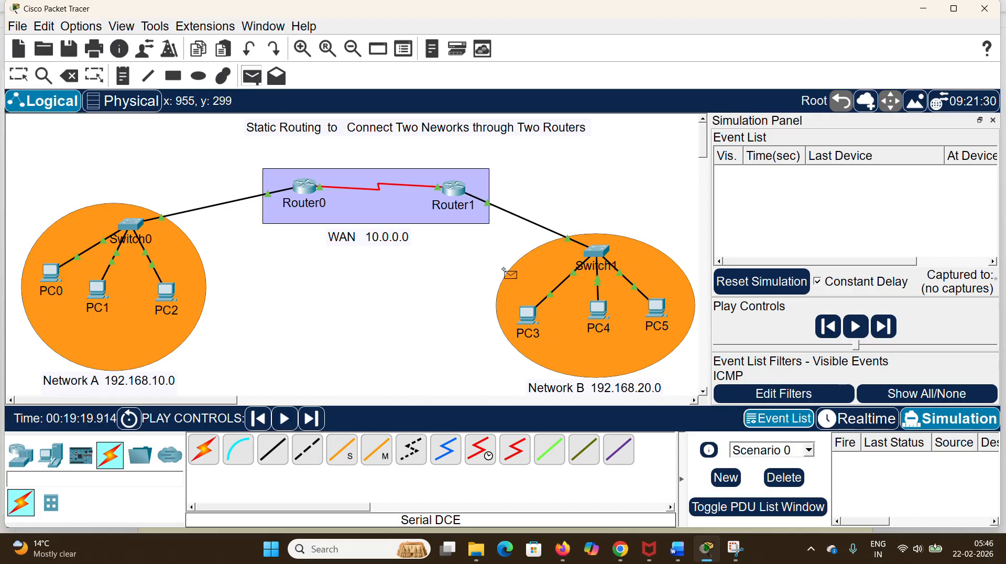
{"action": "left_click", "coordinate": [527, 315]}
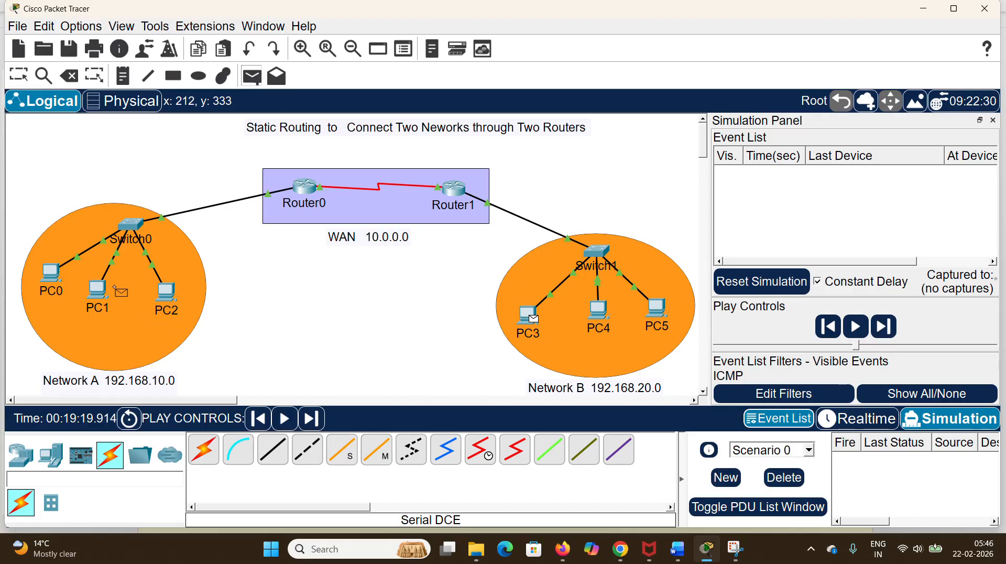
{"action": "left_click", "coordinate": [53, 271]}
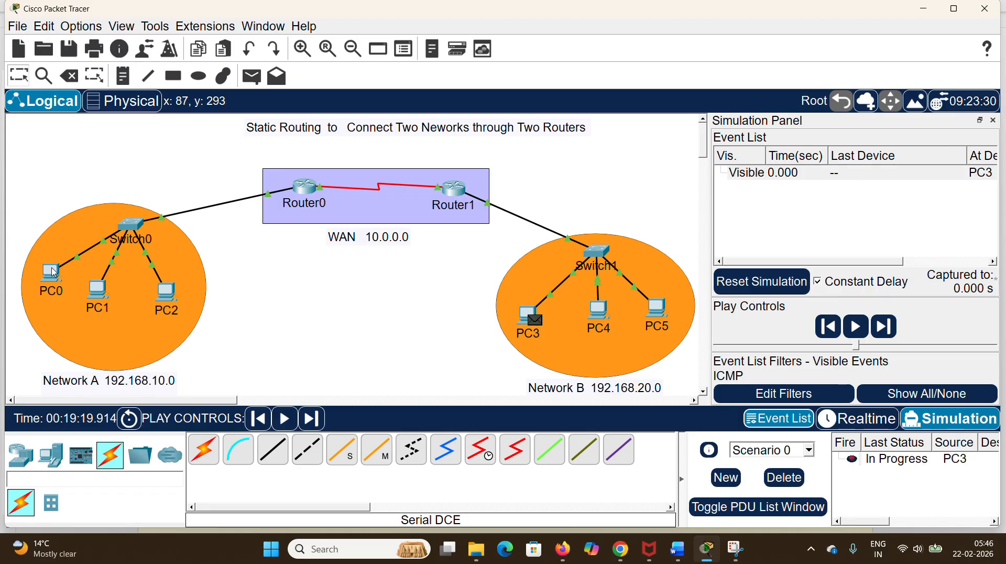
{"action": "left_click", "coordinate": [888, 331]}
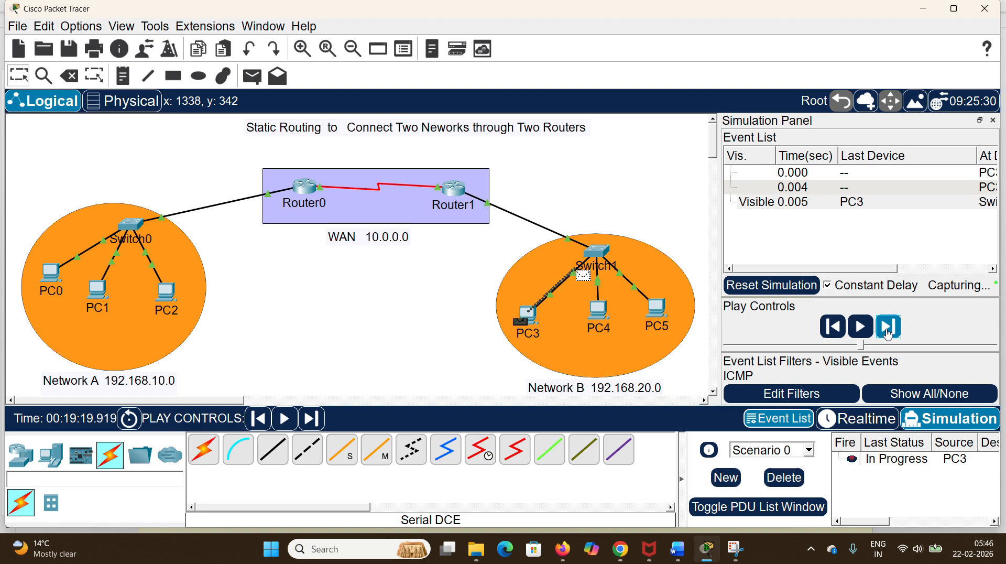
{"action": "left_click", "coordinate": [888, 332]}
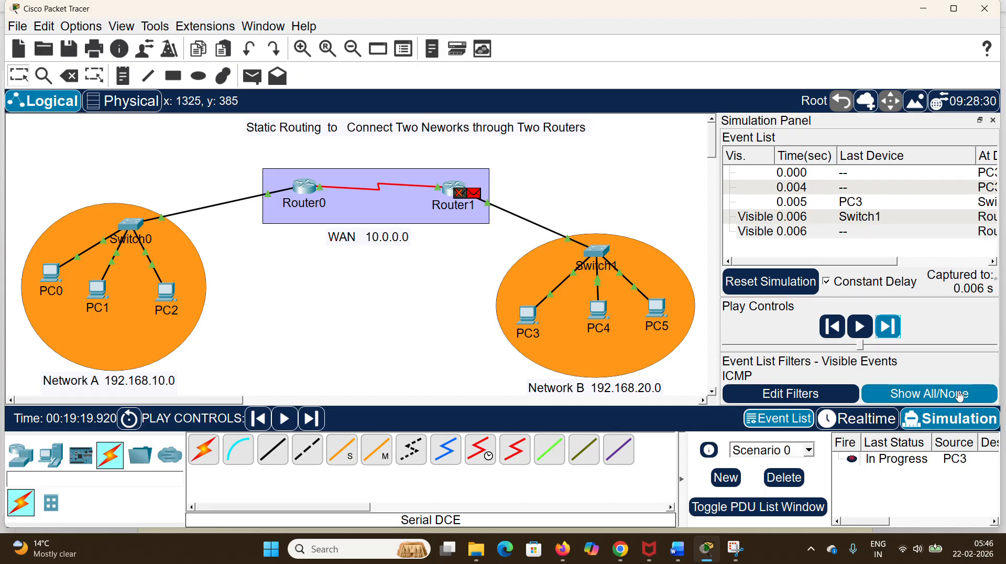
{"action": "left_click", "coordinate": [860, 424]}
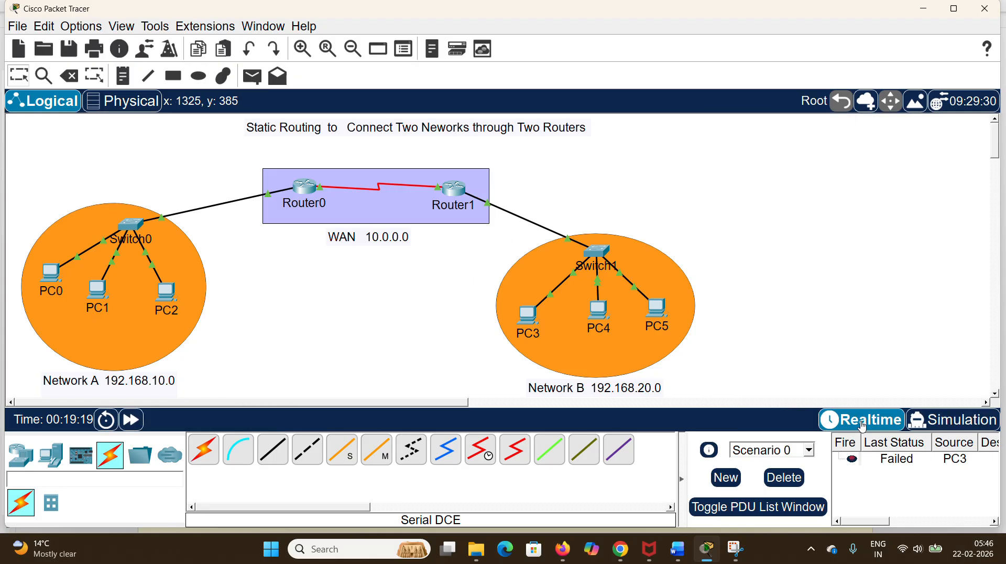
{"action": "left_click", "coordinate": [784, 477]}
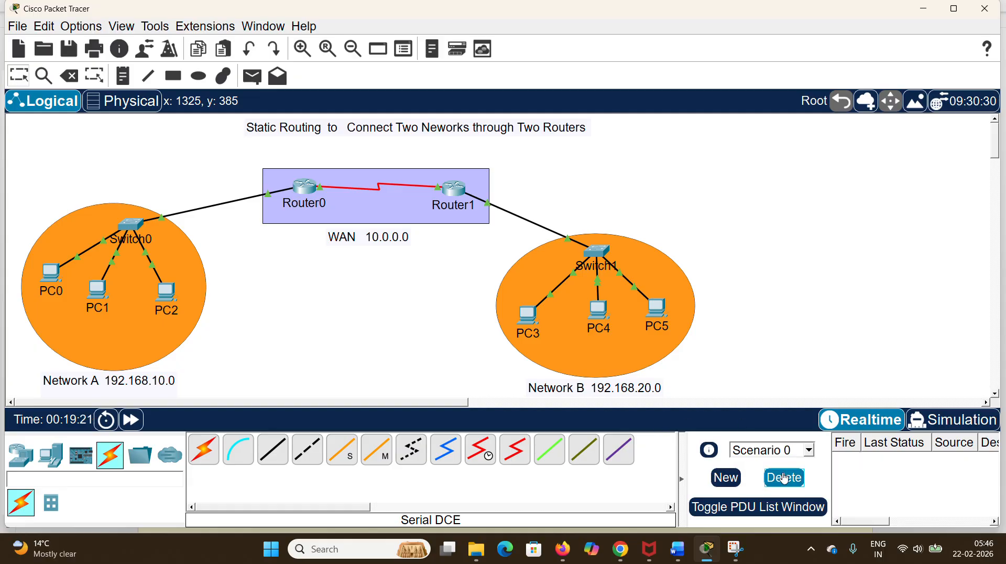
Step: Open Router0's static routing configuration and enter 192.168.20.0 as the destination network
{"action": "left_click", "coordinate": [163, 467]}
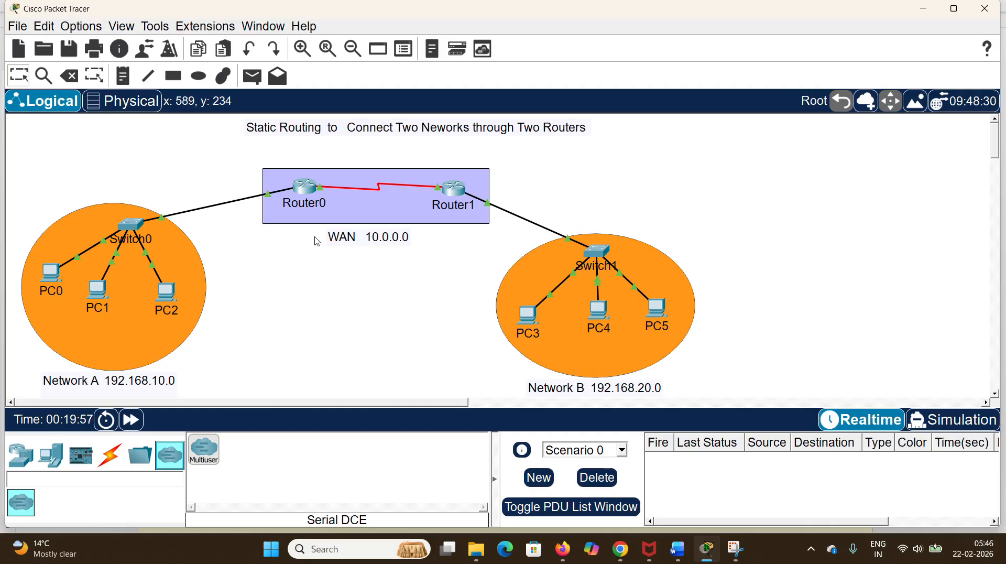
{"action": "left_click", "coordinate": [308, 188]}
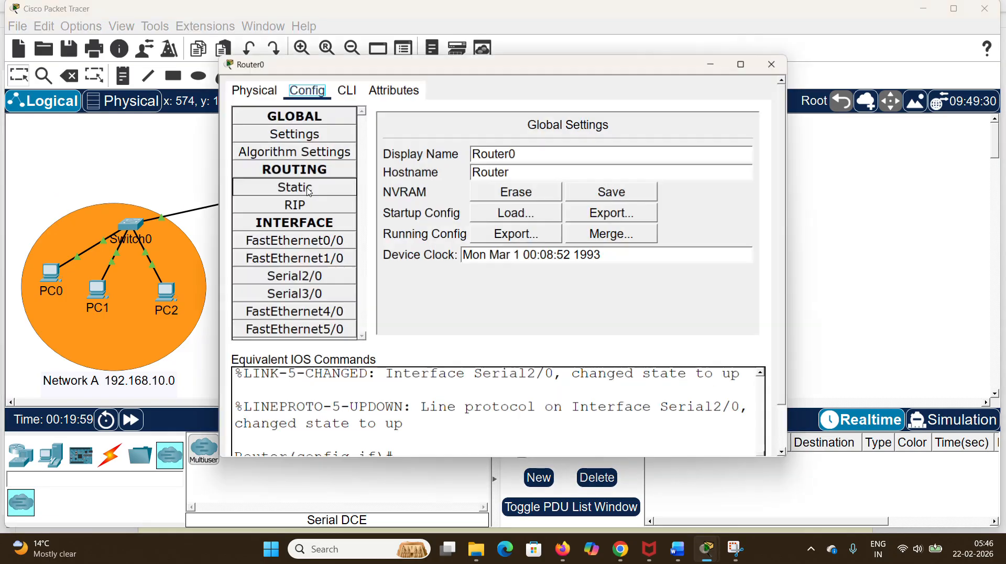
{"action": "left_click", "coordinate": [262, 90]}
{"action": "left_click", "coordinate": [308, 92]}
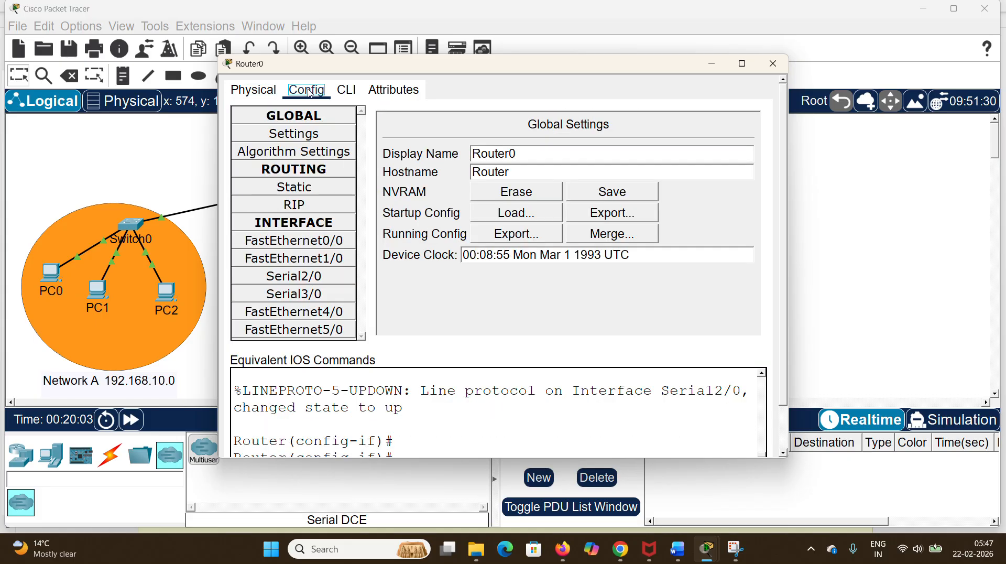
{"action": "left_click", "coordinate": [311, 194]}
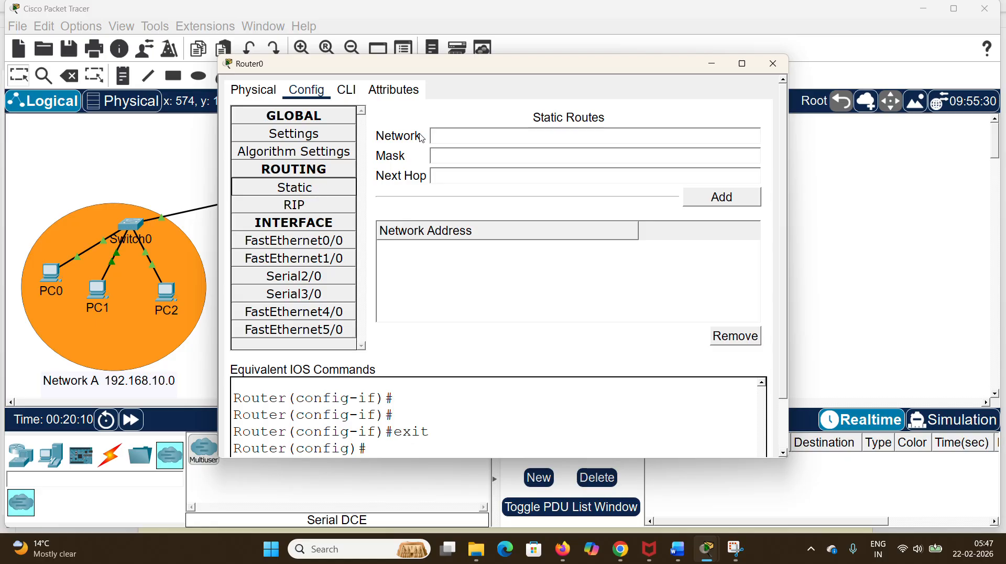
{"action": "left_click_drag", "start_coordinate": [437, 70], "coordinate": [441, 69]}
{"action": "left_click_drag", "start_coordinate": [625, 71], "coordinate": [627, 49]}
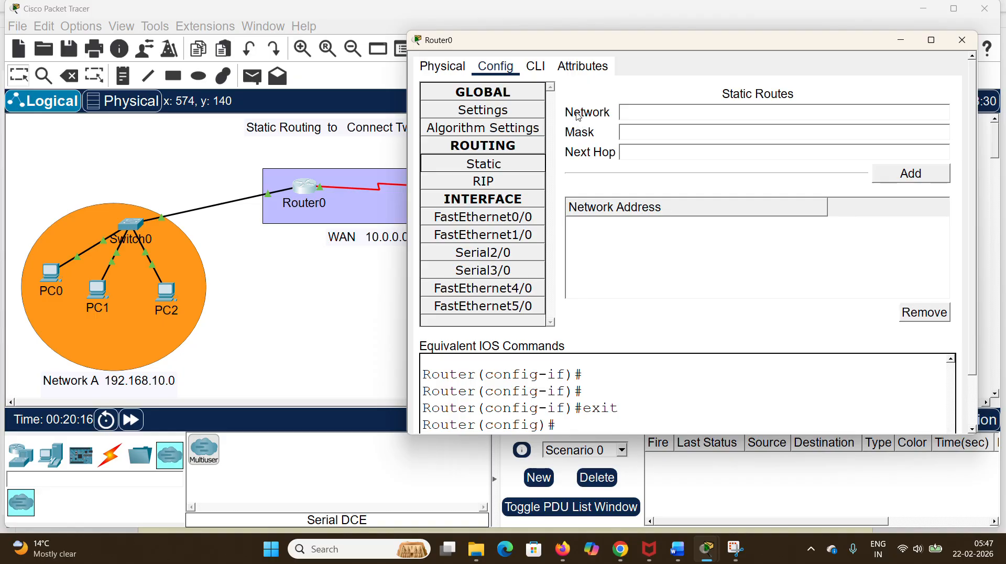
{"action": "left_click", "coordinate": [659, 114]}
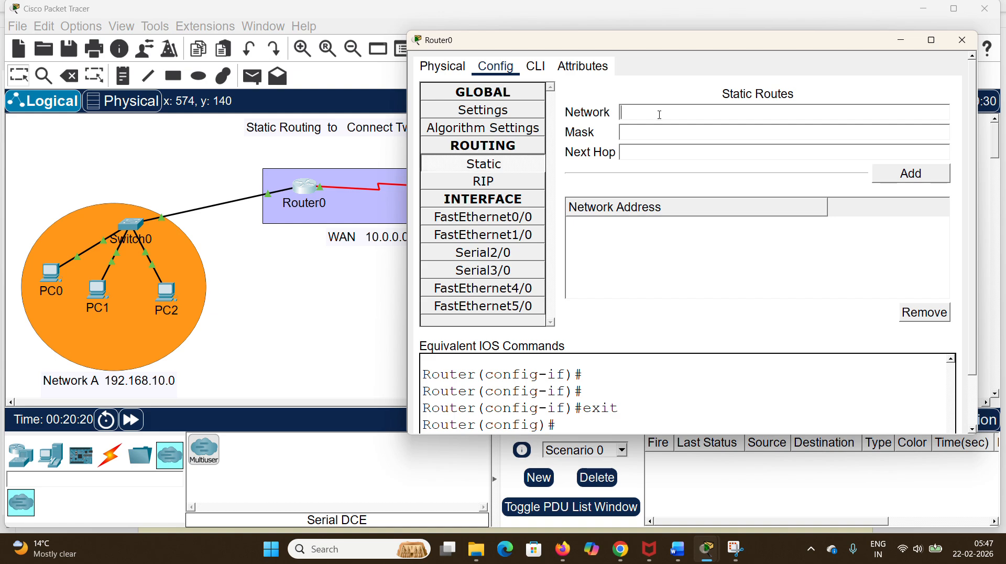
{"action": "type", "text": "192.168.20.0"}
Step: Set the mask of Router0's new static route to 255.255.255.0
{"action": "left_click", "coordinate": [641, 131]}
{"action": "type", "text": "255."}
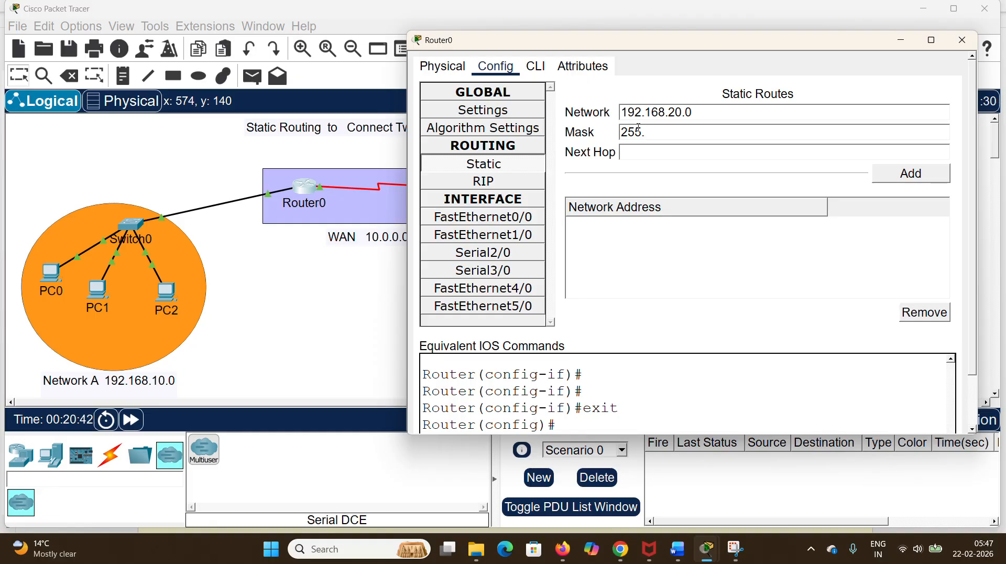
{"action": "type", "text": "255.255.0"}
Step: Set the next hop to 10.0.0.0 and add the static route to Router0
{"action": "left_click_drag", "start_coordinate": [680, 44], "coordinate": [737, 66]}
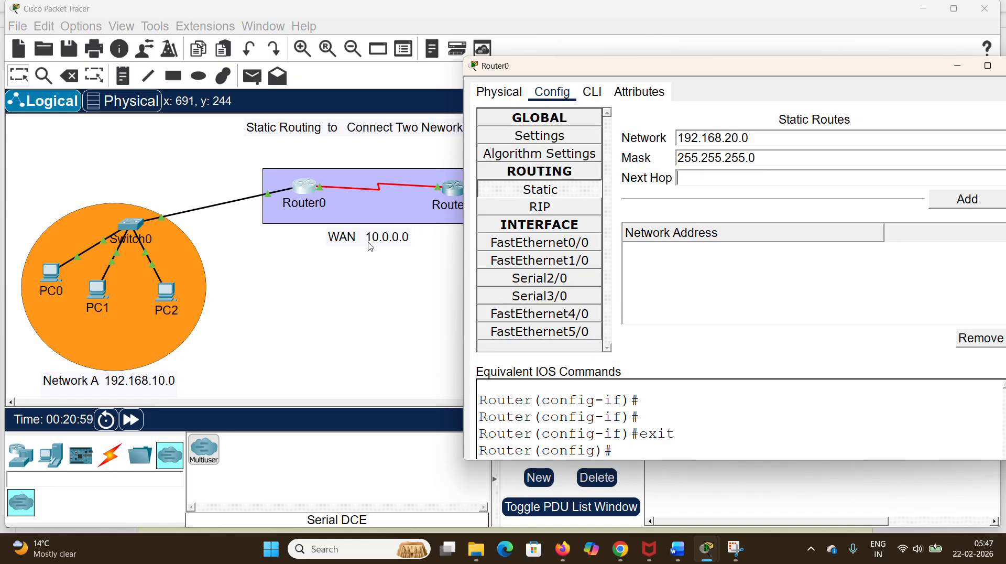
{"action": "left_click", "coordinate": [703, 181]}
{"action": "type", "text": "10.0."}
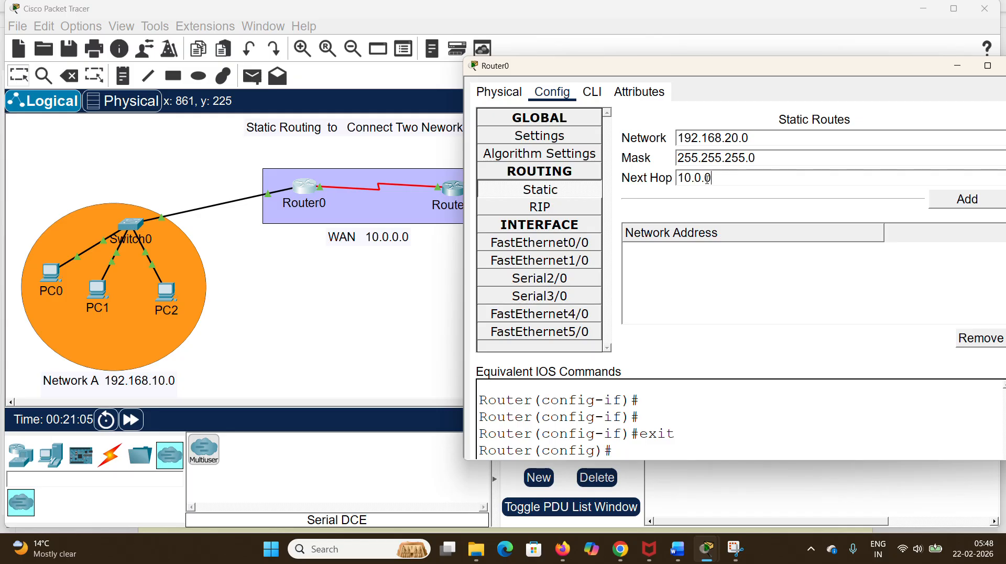
{"action": "type", "text": "0.0"}
{"action": "left_click", "coordinate": [967, 200]}
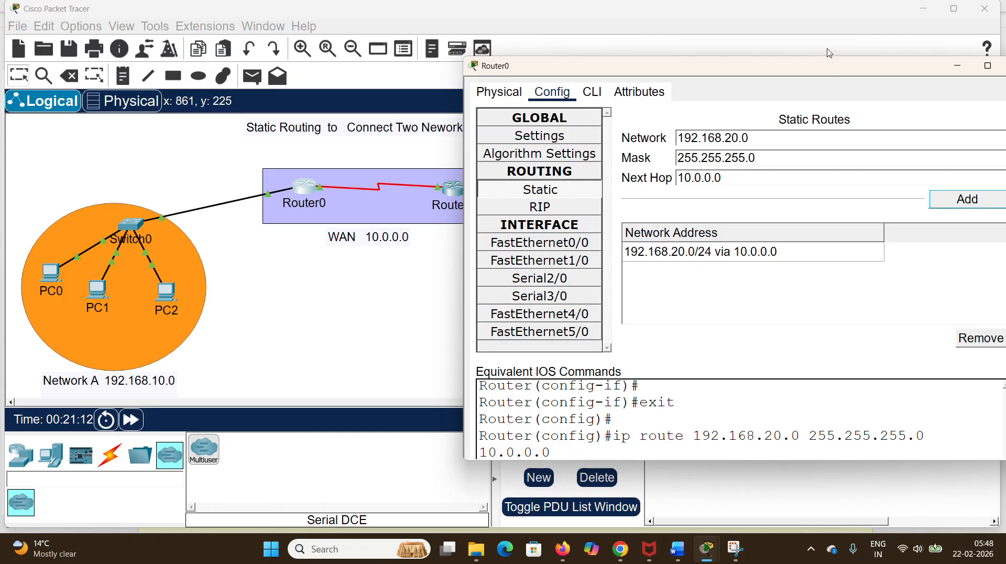
Step: Bring Router0's configuration window back to the front, review its static route entry and close the window
{"action": "left_click", "coordinate": [786, 53]}
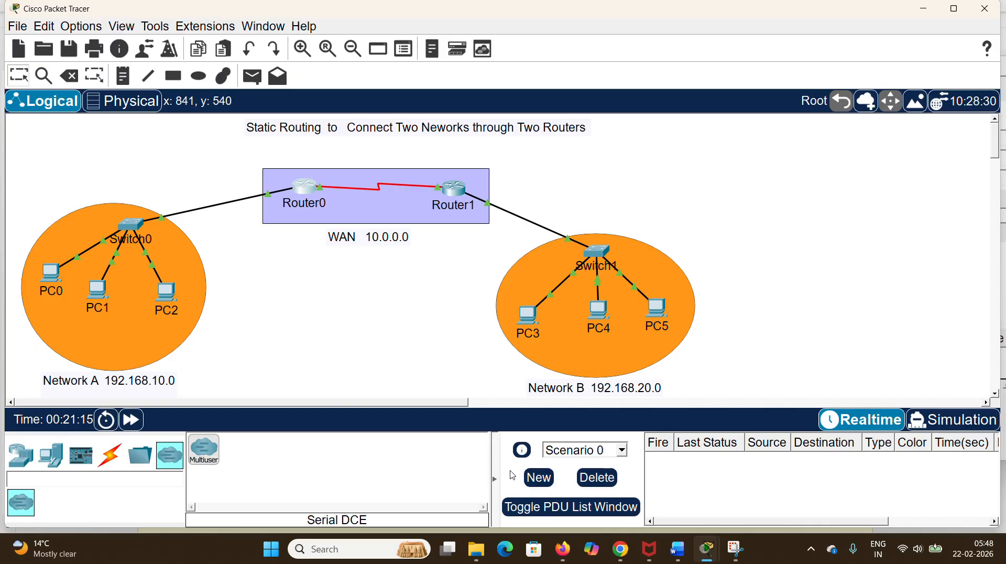
{"action": "mouse_move", "coordinate": [705, 552]}
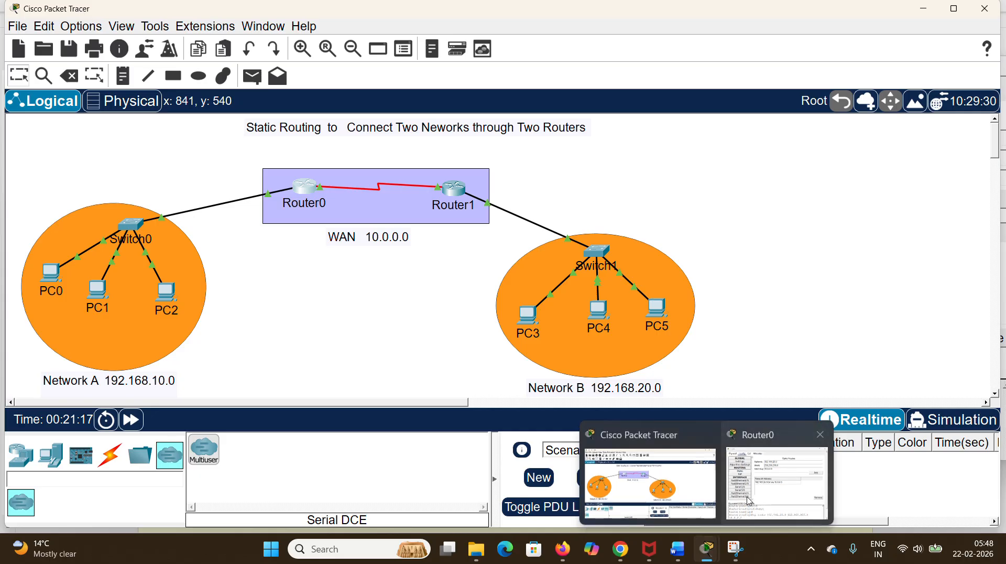
{"action": "left_click", "coordinate": [776, 506]}
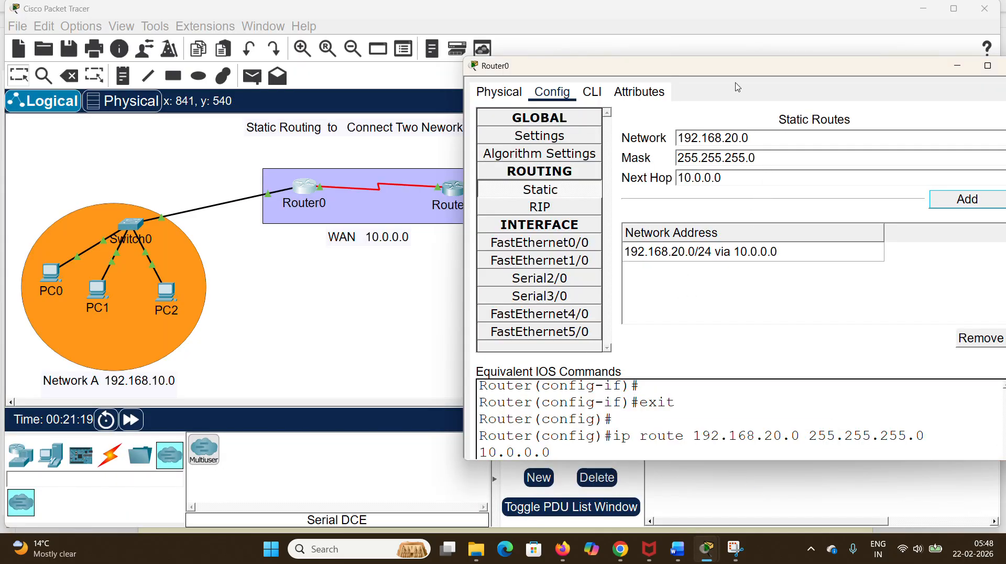
{"action": "left_click_drag", "start_coordinate": [744, 66], "coordinate": [664, 77]}
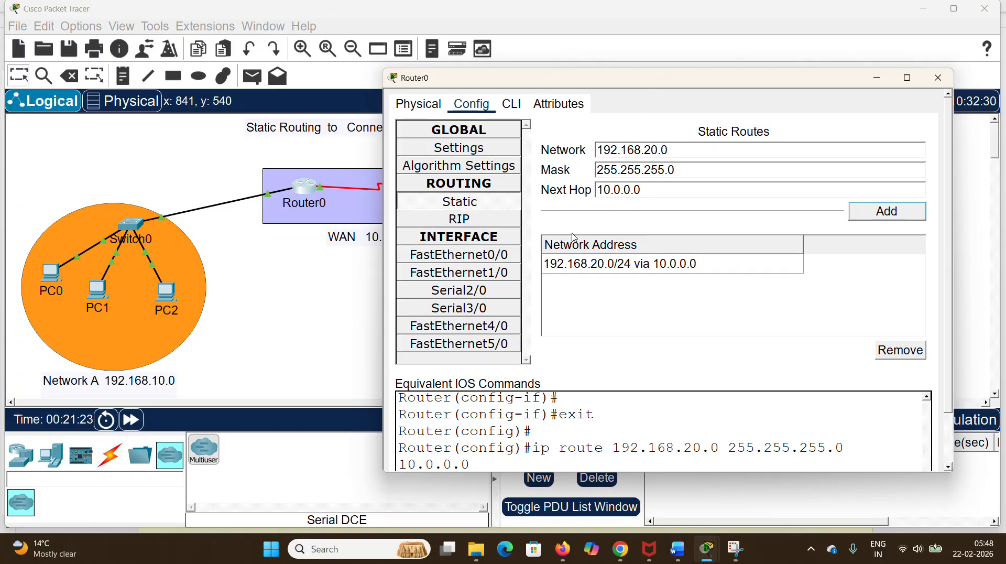
{"action": "left_click", "coordinate": [553, 271]}
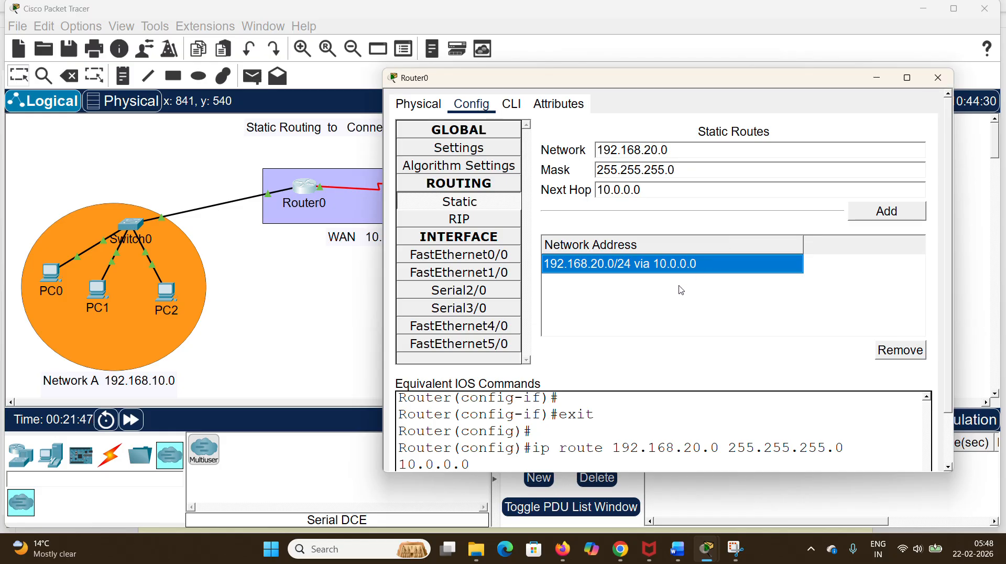
{"action": "left_click", "coordinate": [937, 88]}
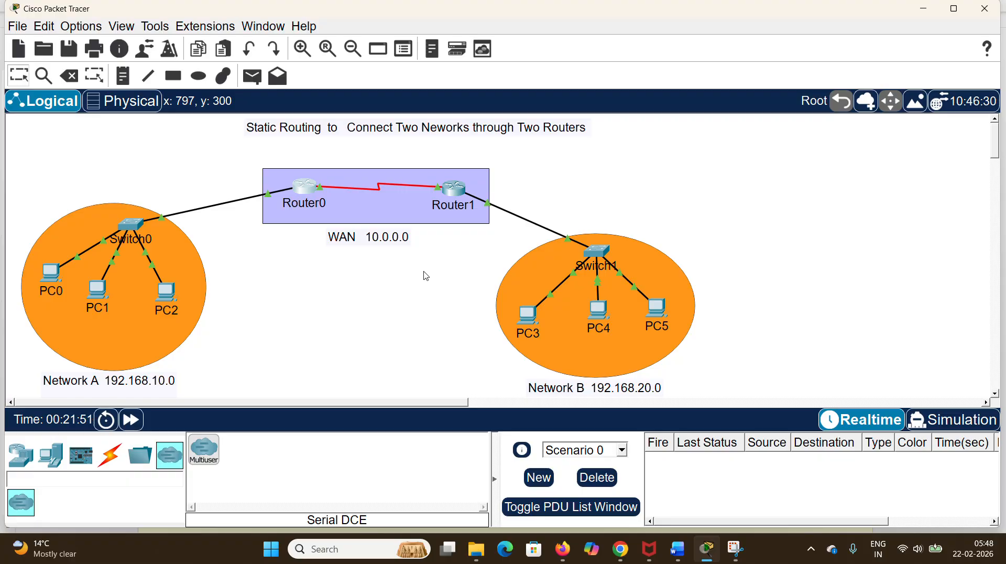
Step: Open Router1's static routing configuration and enter 192.168.10.0 as the destination network
{"action": "left_click", "coordinate": [452, 193]}
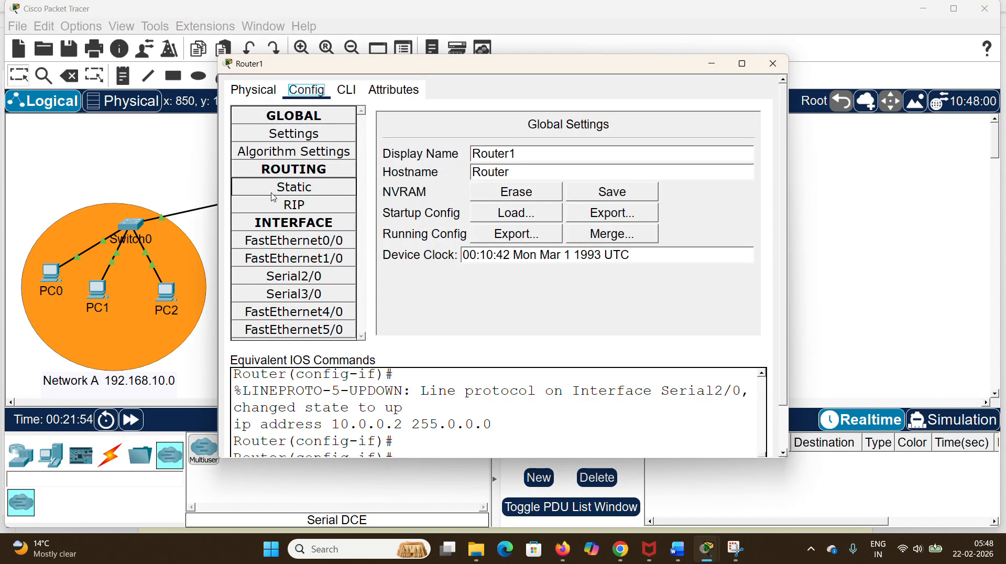
{"action": "left_click", "coordinate": [300, 188]}
{"action": "left_click_drag", "start_coordinate": [435, 66], "coordinate": [572, 75]}
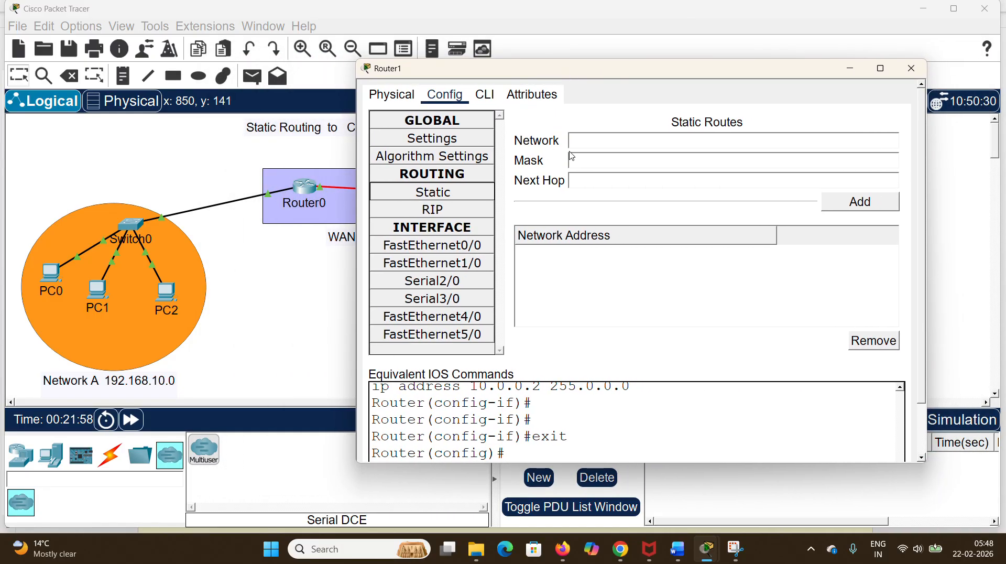
{"action": "left_click", "coordinate": [597, 139]}
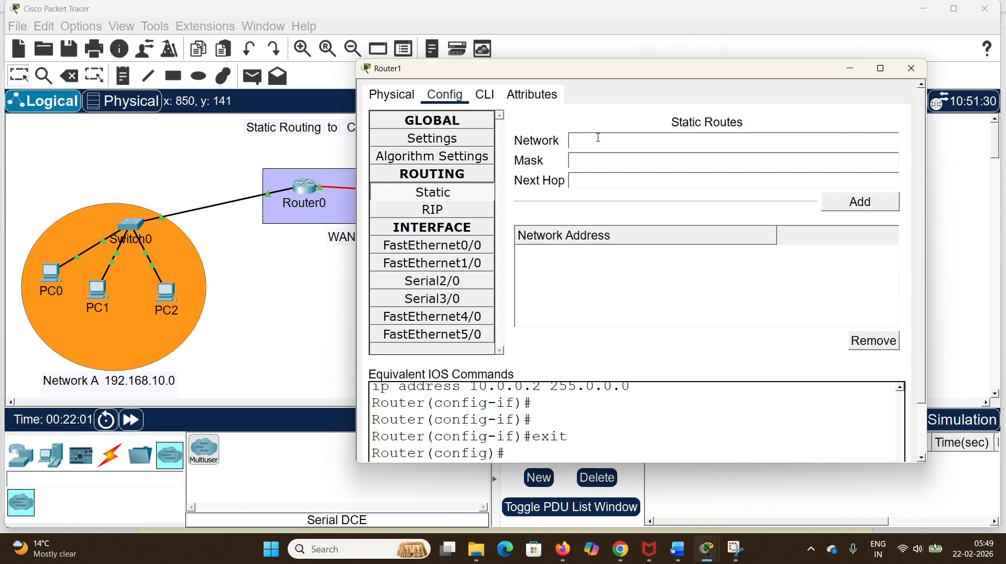
{"action": "type", "text": "192.168.10.0"}
Step: Set the mask of Router1's new static route to 255.255.255.0
{"action": "left_click", "coordinate": [596, 163]}
{"action": "type", "text": "255."}
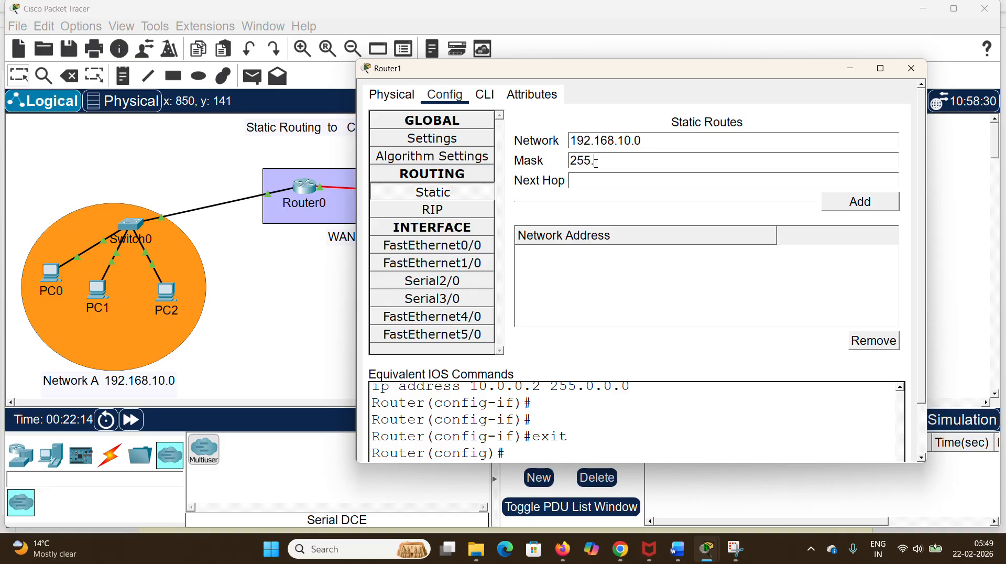
{"action": "type", "text": "255.255.0"}
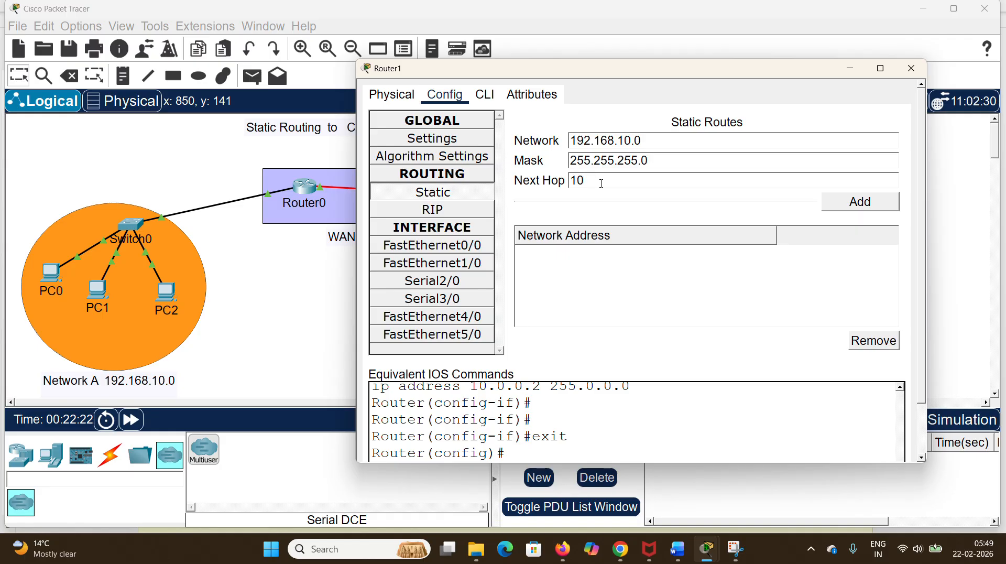
Step: Set the next hop to 10.0.0.0, add the static route to Router1 and close its configuration window
{"action": "left_click", "coordinate": [602, 183]}
{"action": "type", "text": "10.0.0.0"}
{"action": "left_click", "coordinate": [856, 202]}
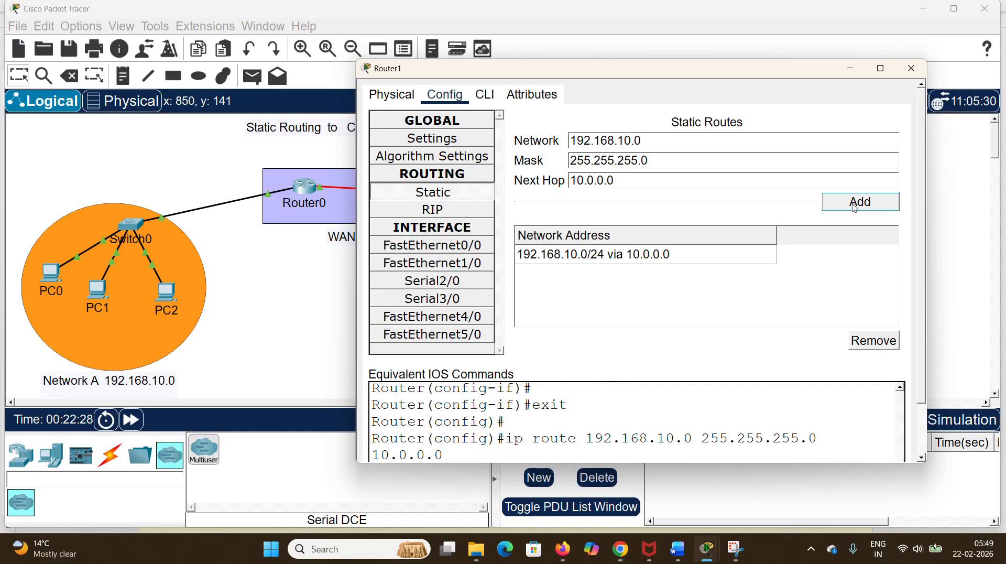
{"action": "left_click", "coordinate": [588, 257]}
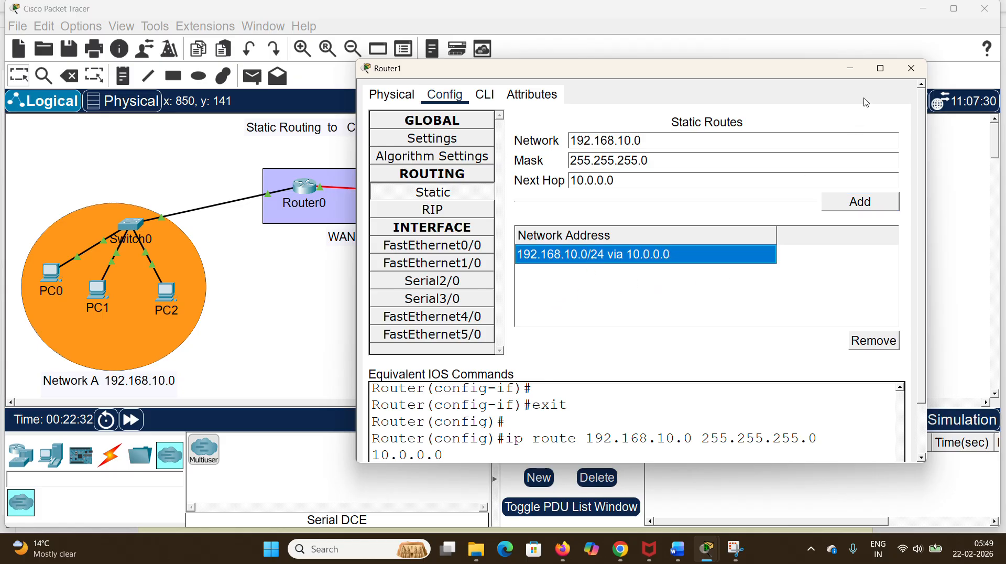
{"action": "left_click", "coordinate": [902, 69]}
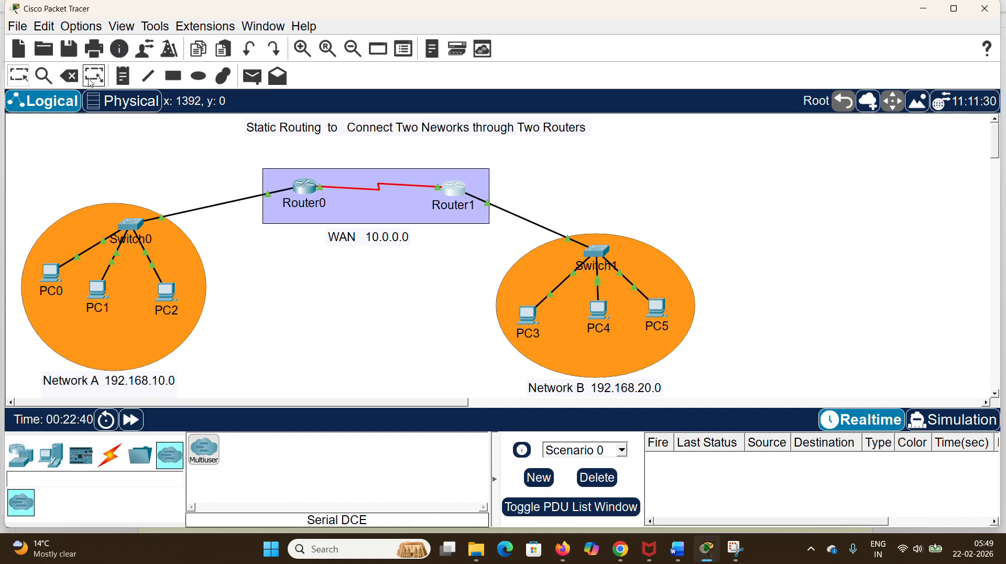
Step: Test a simple PDU from PC0 to PC3 in Realtime mode and delete the scenario
{"action": "left_click", "coordinate": [257, 78]}
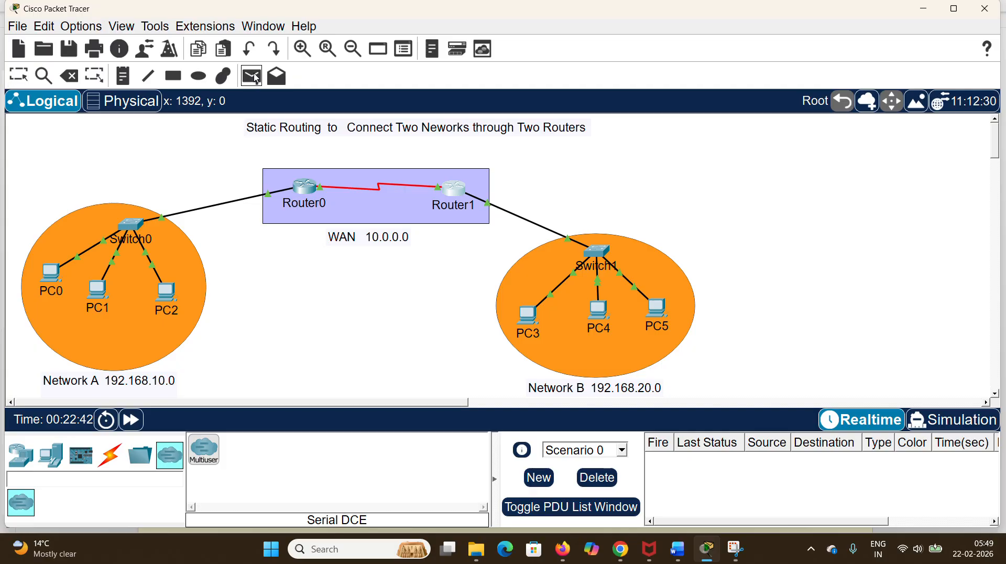
{"action": "left_click", "coordinate": [49, 269]}
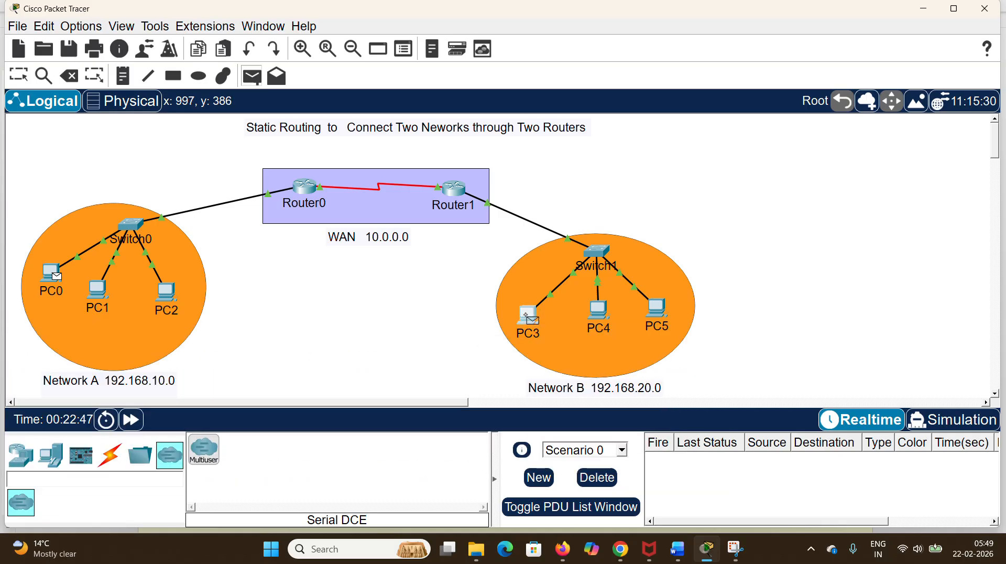
{"action": "left_click", "coordinate": [528, 317]}
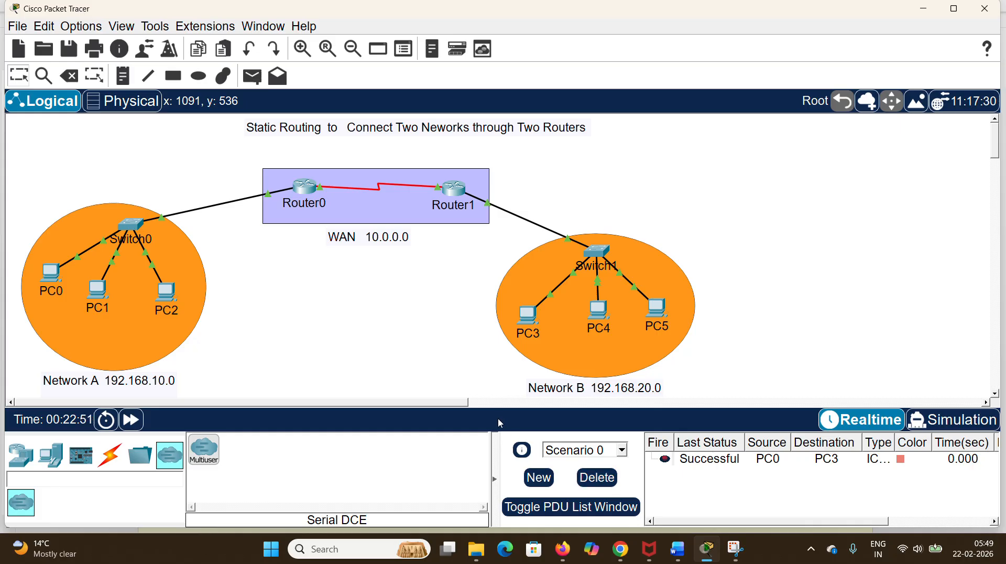
{"action": "left_click", "coordinate": [597, 478]}
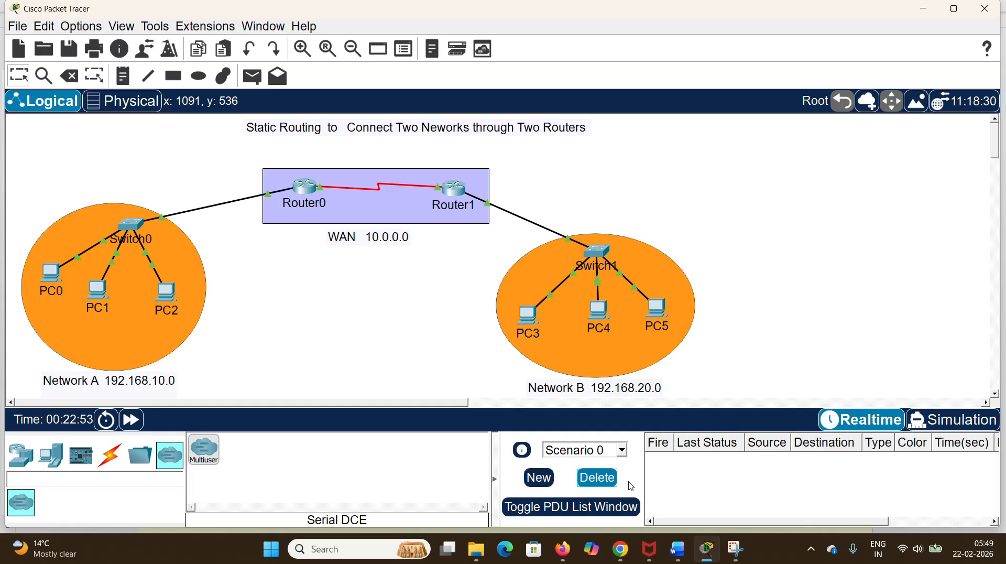
Step: Switch to Simulation mode and add a simple PDU from PC1 to PC4
{"action": "left_click", "coordinate": [953, 424]}
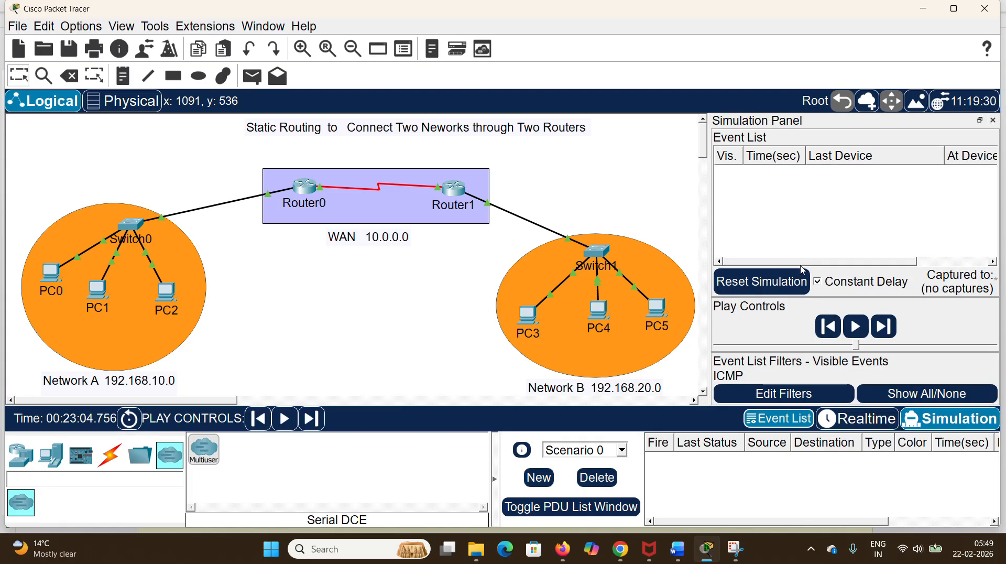
{"action": "left_click", "coordinate": [252, 76]}
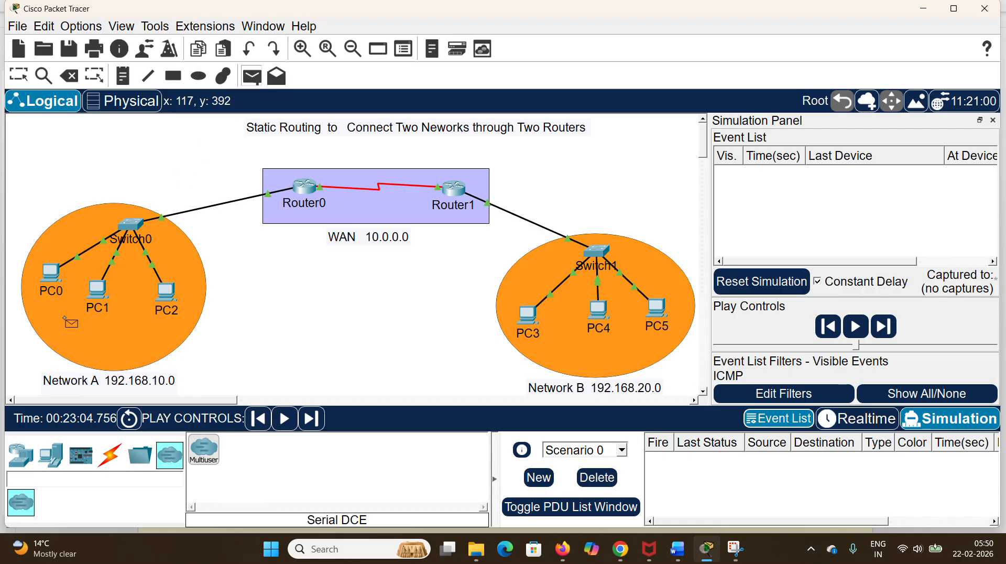
{"action": "left_click", "coordinate": [99, 291]}
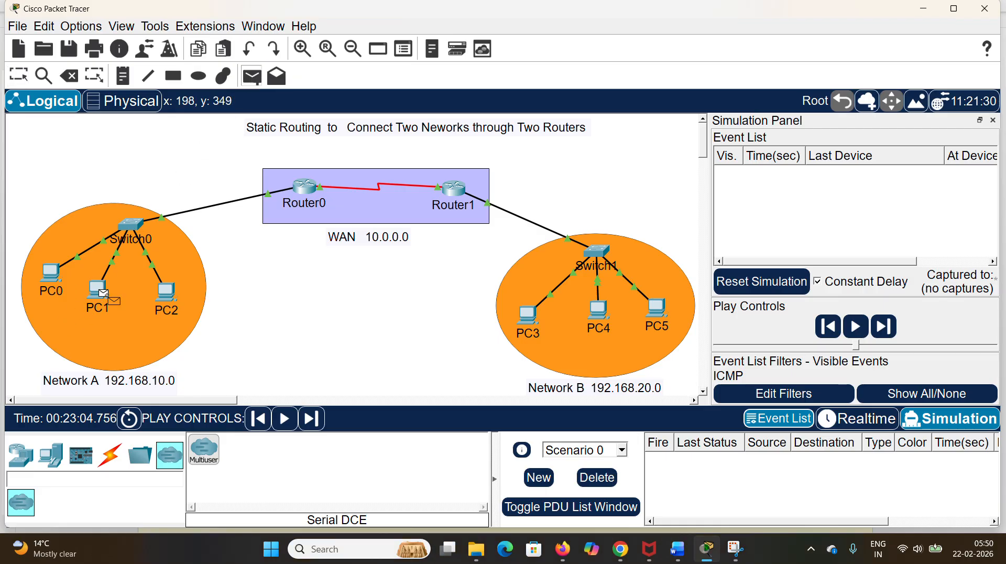
{"action": "left_click", "coordinate": [599, 311]}
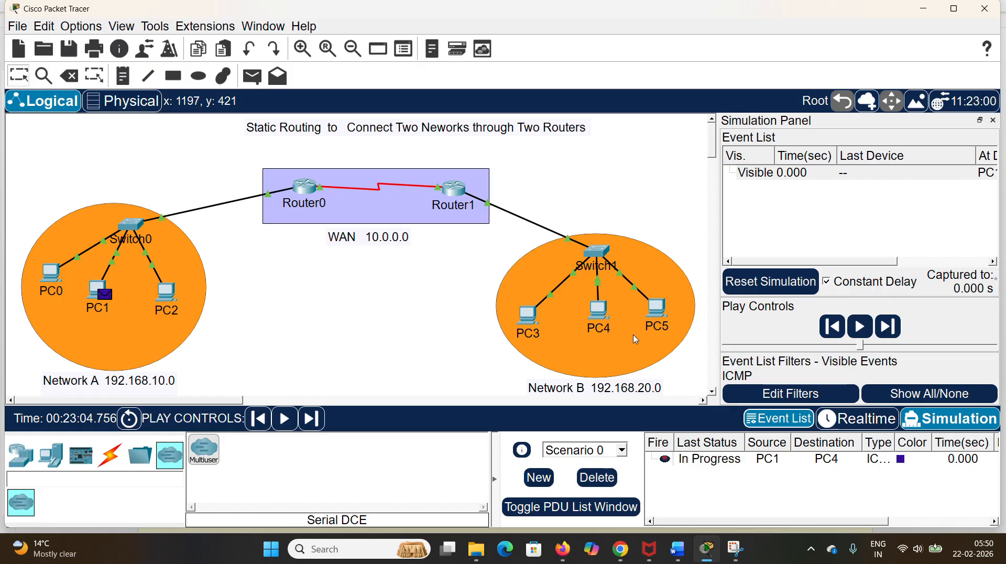
Step: Advance the PC1-to-PC4 PDU event by event through the simulation, and delete the scenario
{"action": "left_click", "coordinate": [888, 327]}
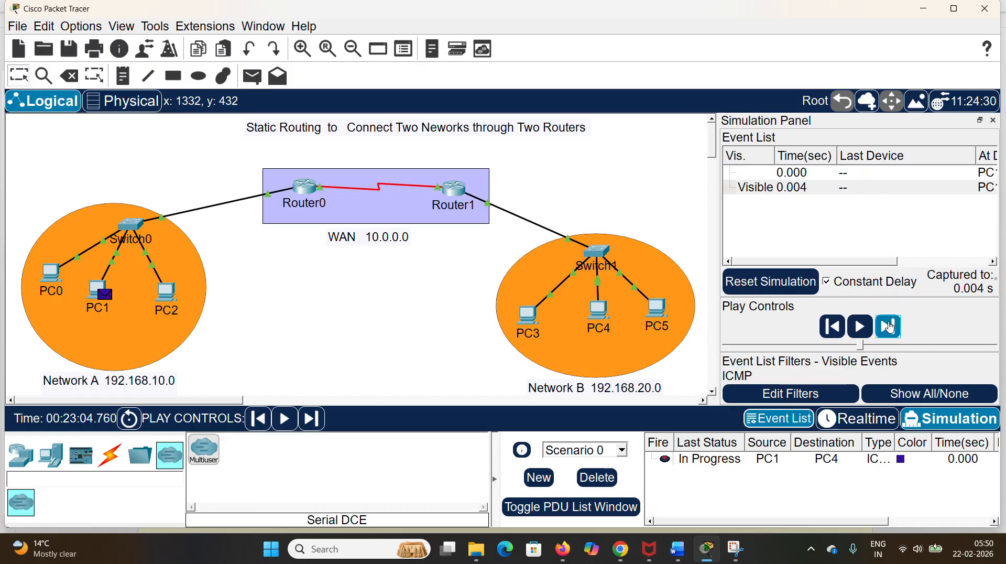
{"action": "left_click", "coordinate": [890, 326]}
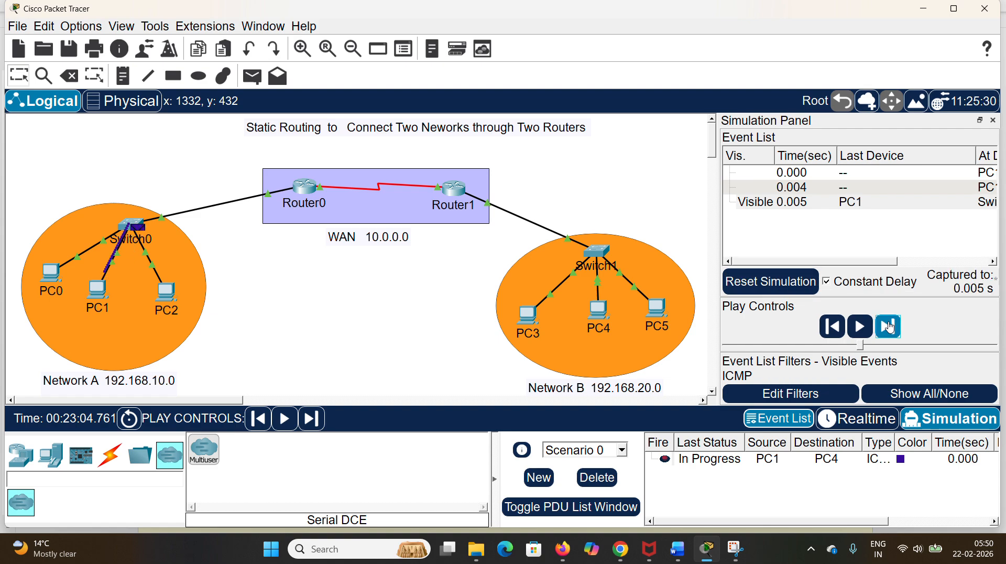
{"action": "left_click", "coordinate": [890, 326]}
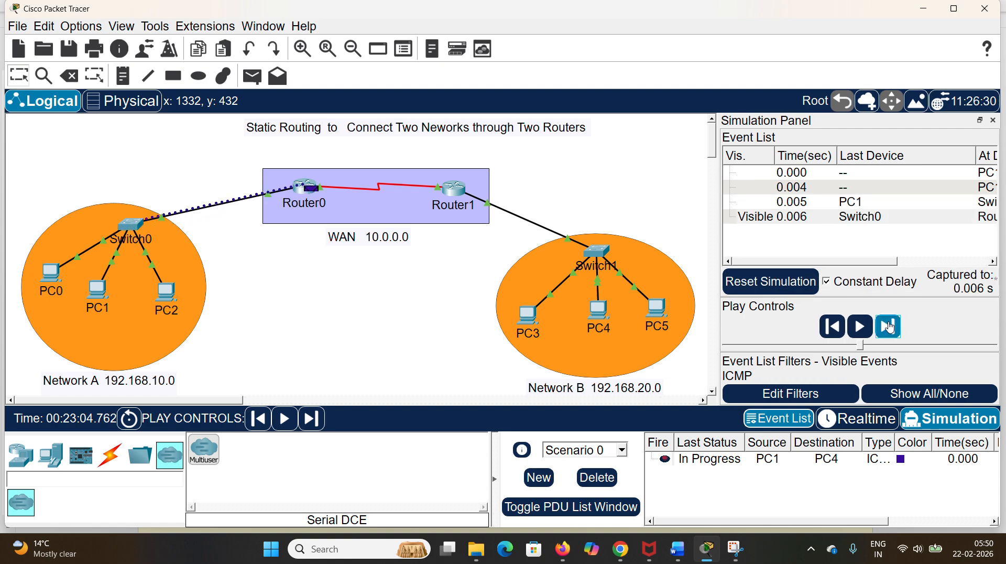
{"action": "left_click", "coordinate": [889, 327]}
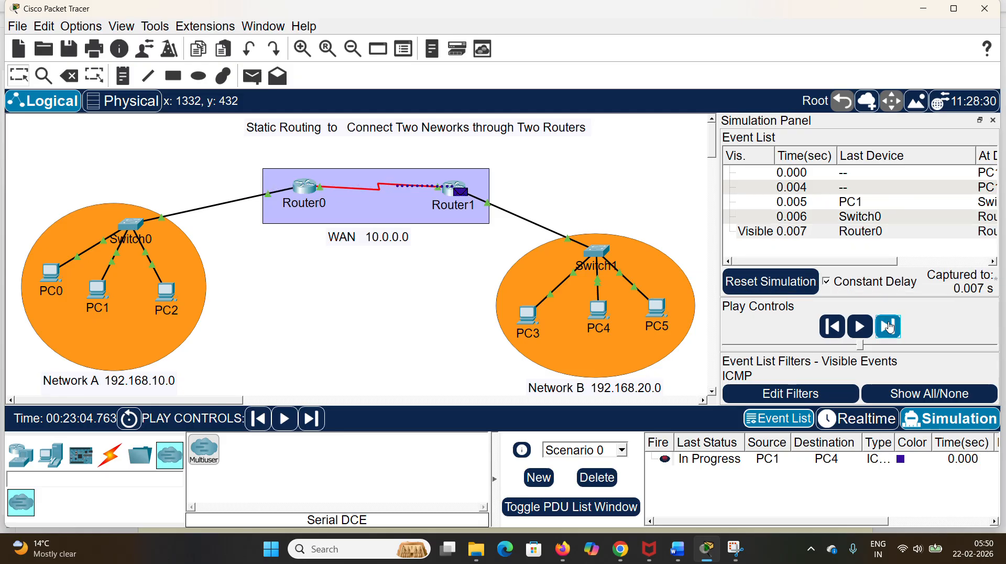
{"action": "left_click", "coordinate": [889, 327]}
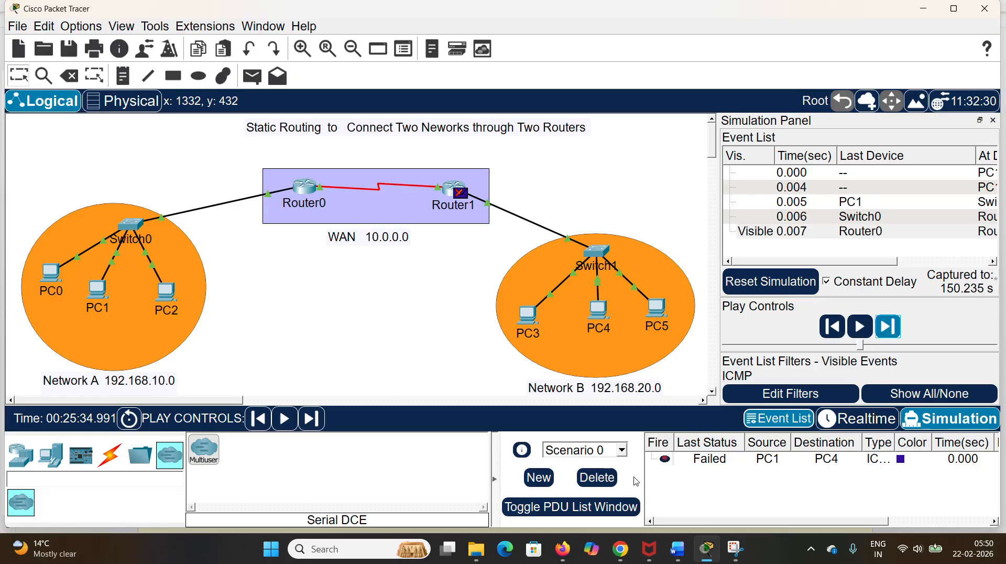
{"action": "left_click", "coordinate": [596, 476]}
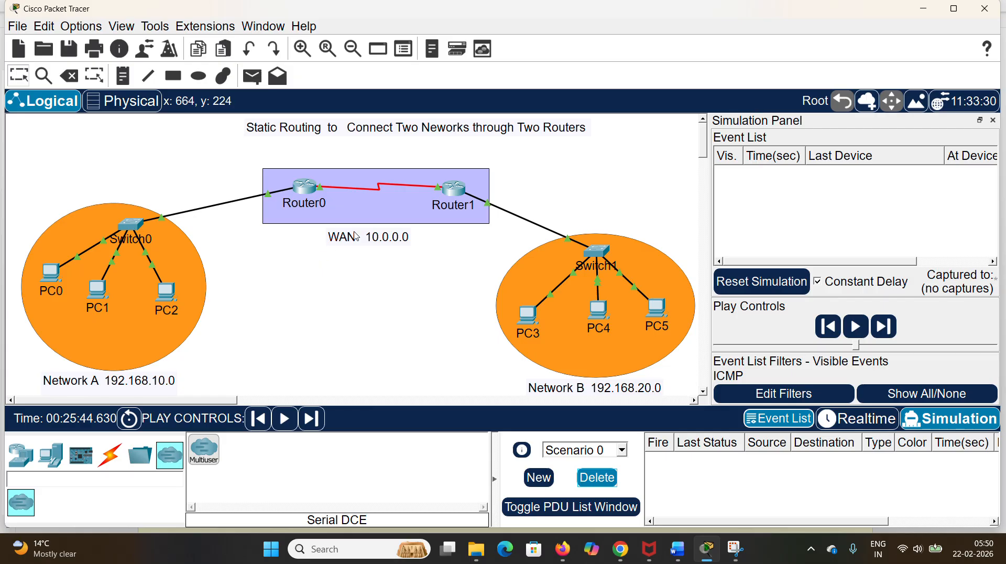
Step: Add another simple PDU with PC1 as source and PC4 as destination
{"action": "left_click", "coordinate": [258, 83]}
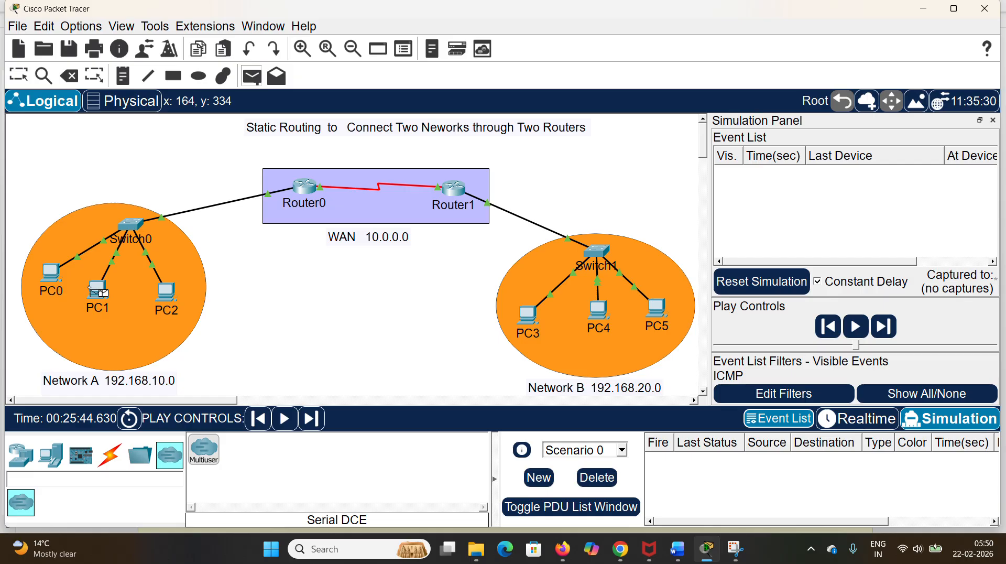
{"action": "left_click", "coordinate": [97, 290]}
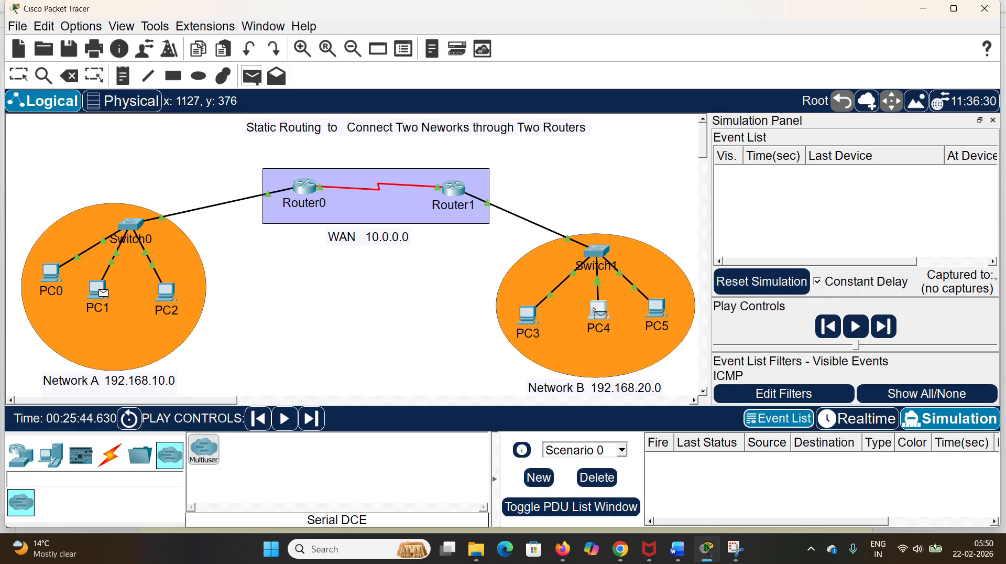
{"action": "left_click", "coordinate": [597, 310]}
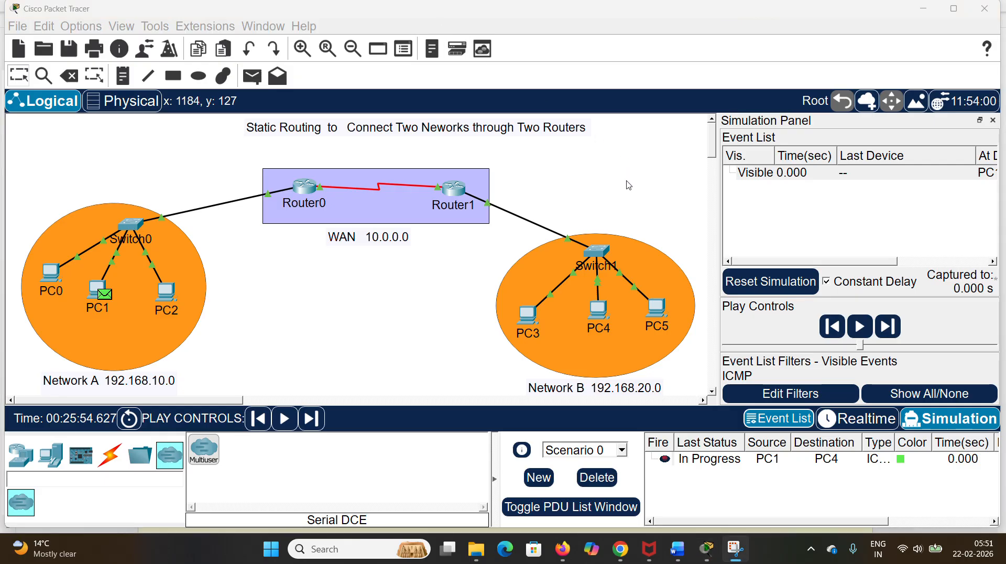
Step: Advance the new PDU one event at a time from PC1 through both routers to PC4 and back to PC1
{"action": "left_click", "coordinate": [891, 331]}
{"action": "left_click", "coordinate": [890, 331]}
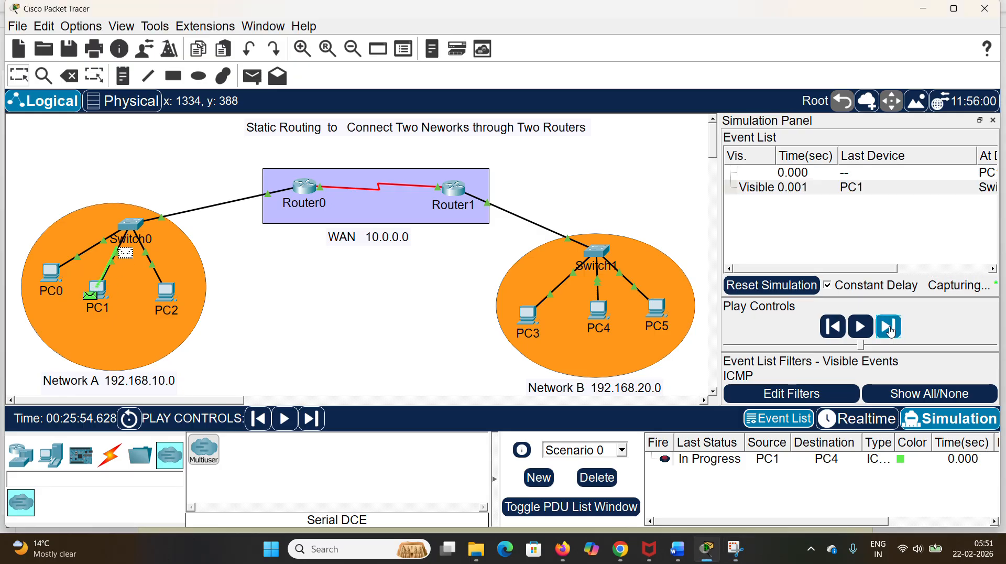
{"action": "left_click", "coordinate": [891, 330]}
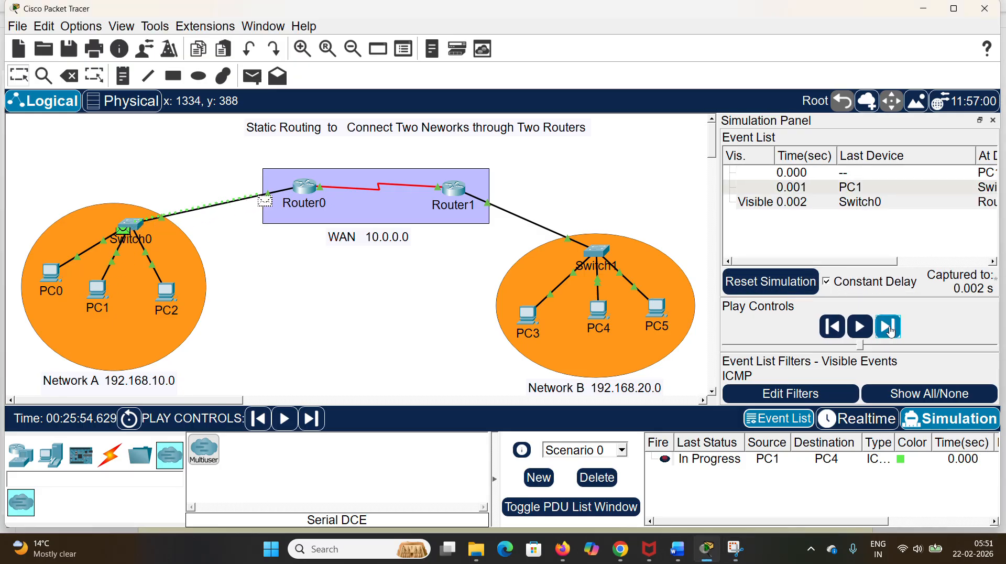
{"action": "left_click", "coordinate": [891, 331]}
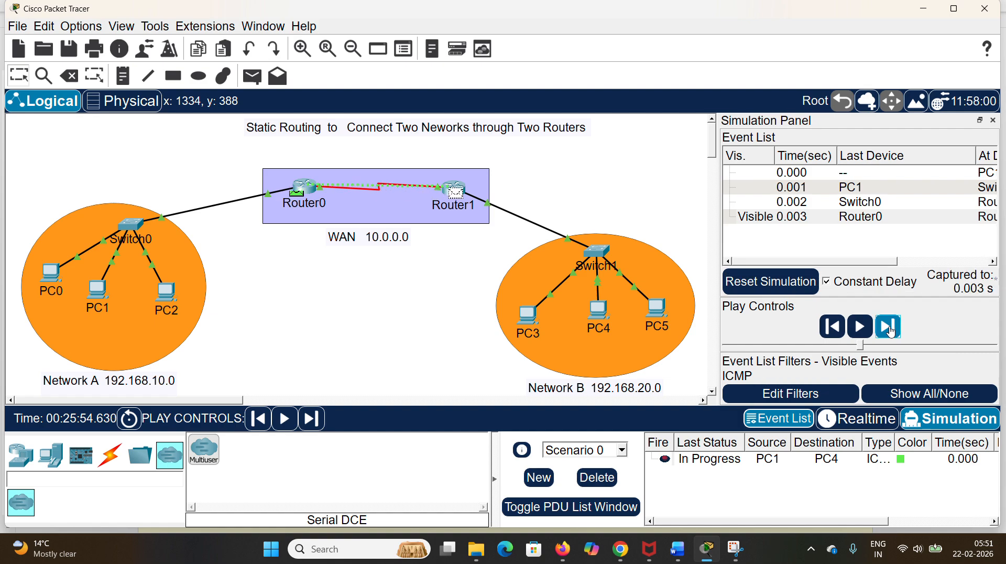
{"action": "left_click", "coordinate": [891, 331]}
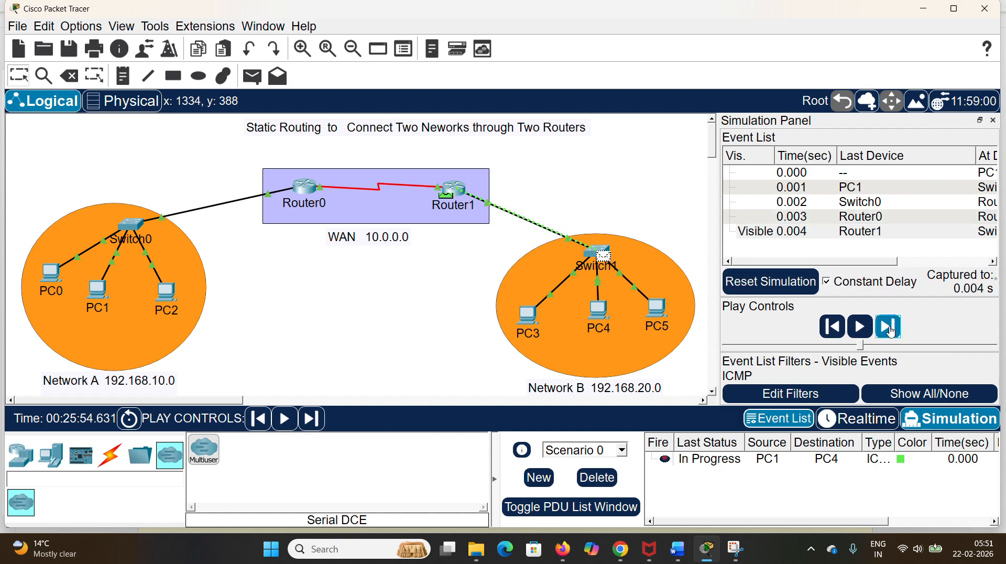
{"action": "left_click", "coordinate": [891, 330]}
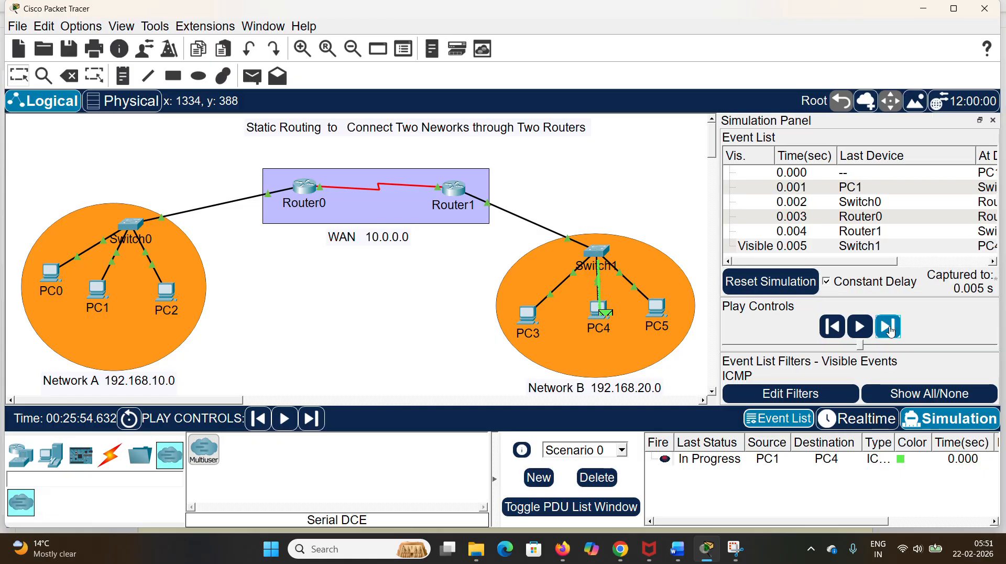
{"action": "left_click", "coordinate": [892, 330]}
{"action": "left_click", "coordinate": [893, 331]}
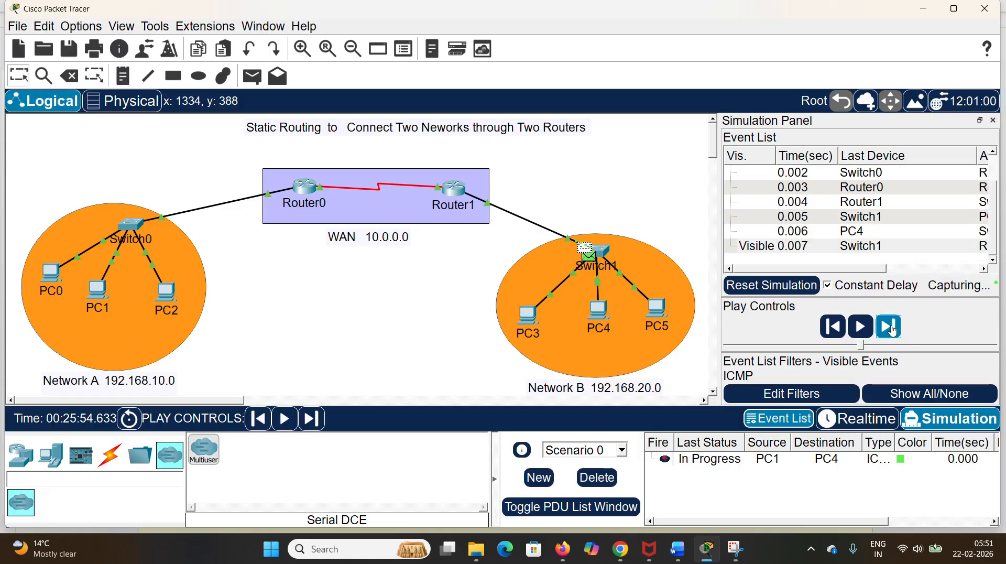
{"action": "left_click", "coordinate": [893, 330]}
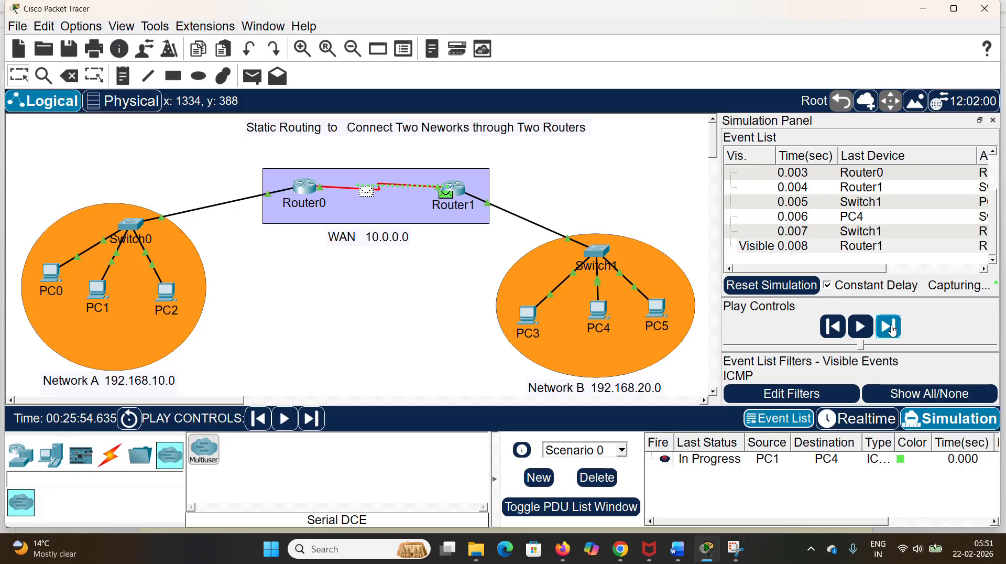
{"action": "left_click", "coordinate": [892, 331]}
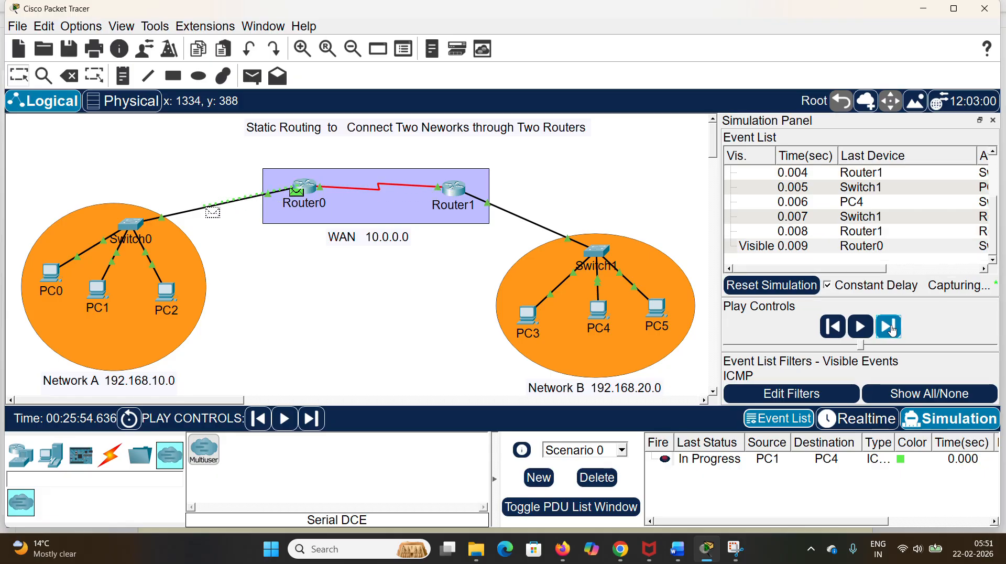
{"action": "left_click", "coordinate": [893, 330]}
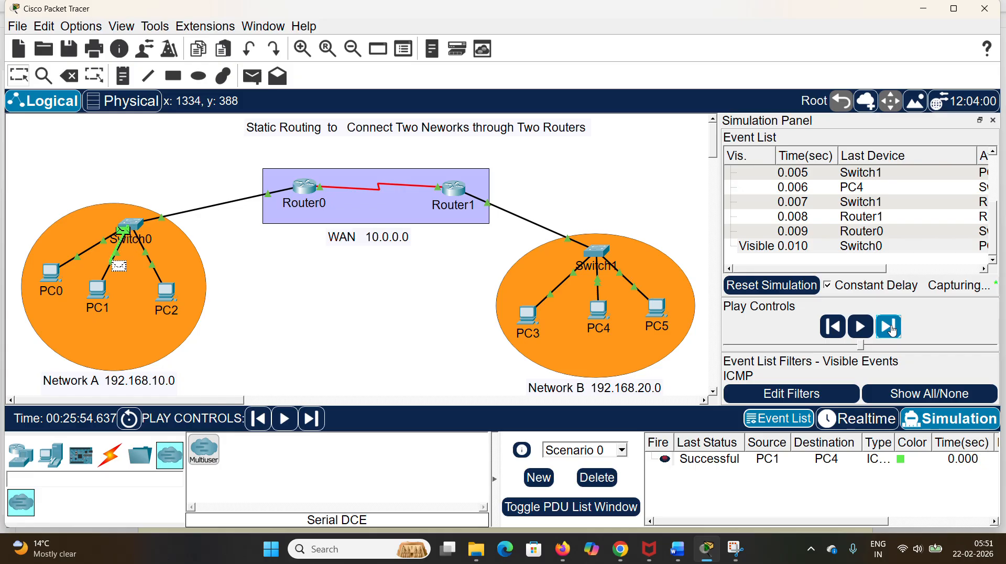